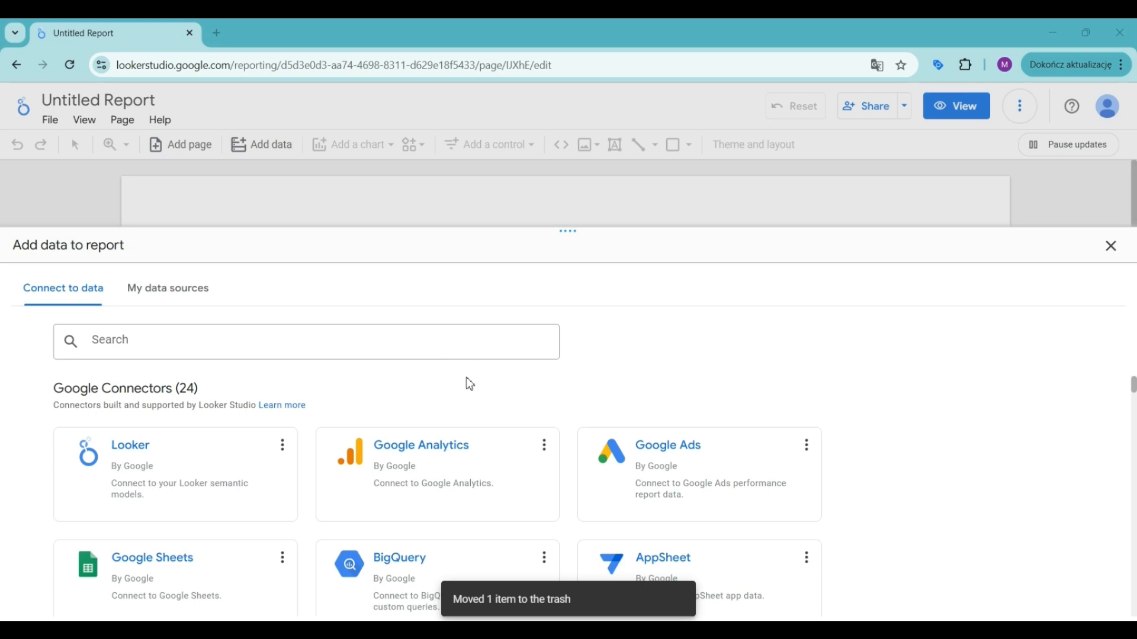
Step: Connect the report to Google Analytics using the Demo Account's GA4 - Google Merch Shop property
left_click(431, 471)
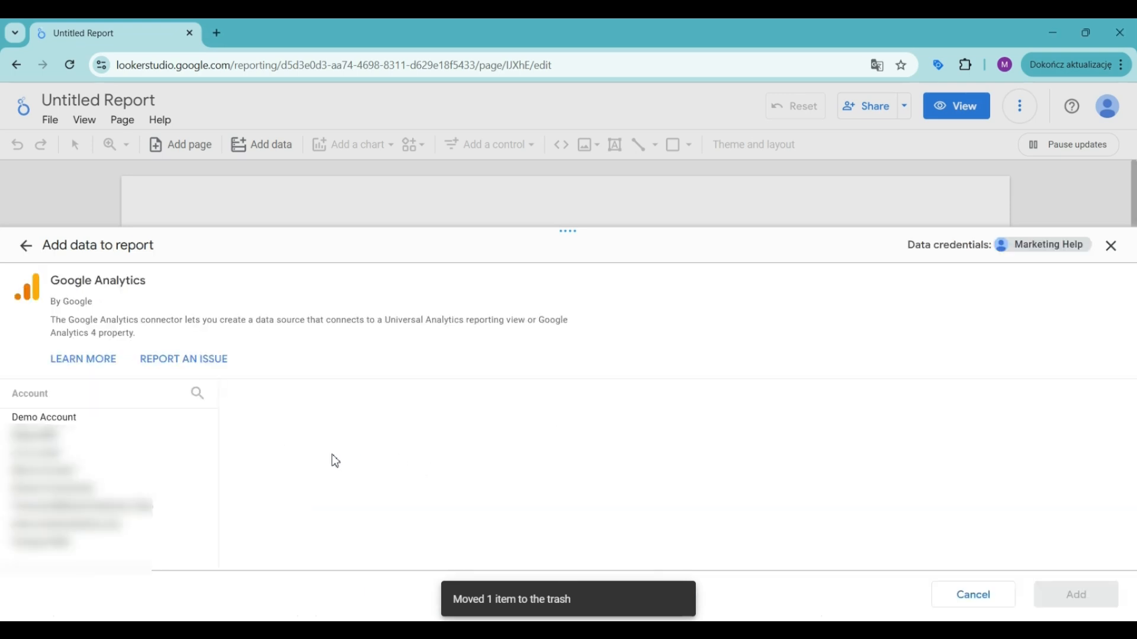
left_click(178, 424)
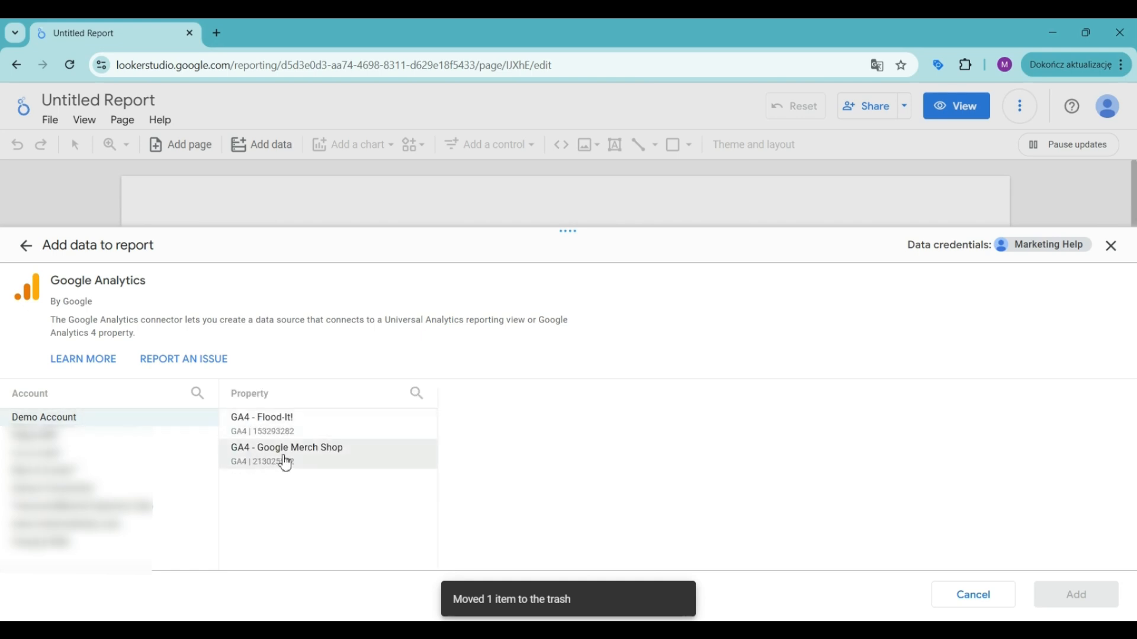
left_click(336, 463)
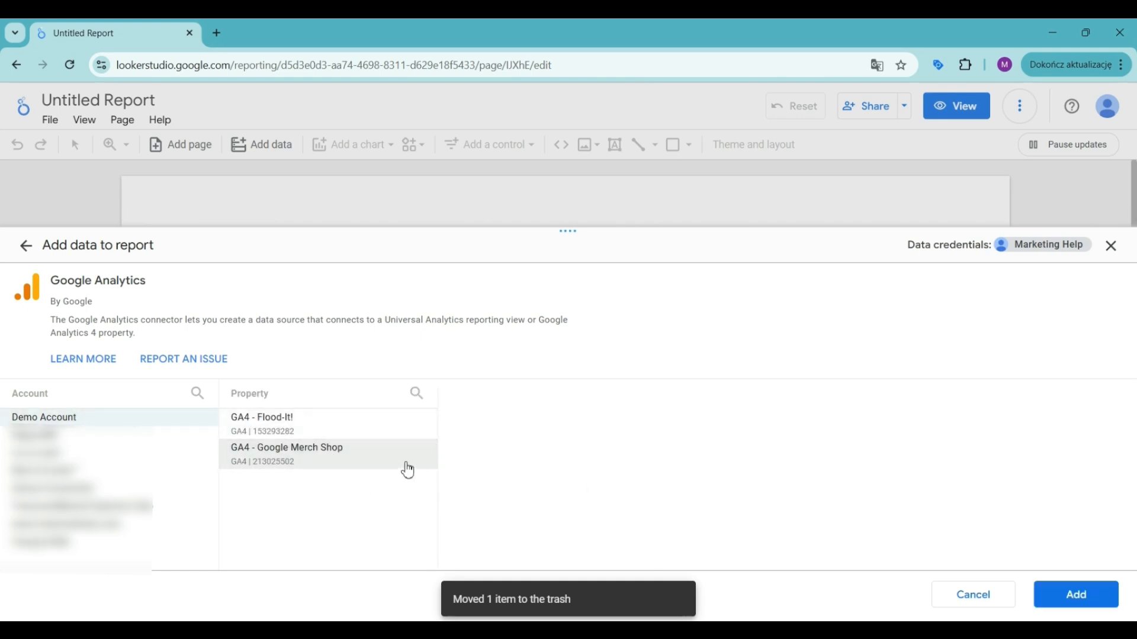
left_click(1067, 603)
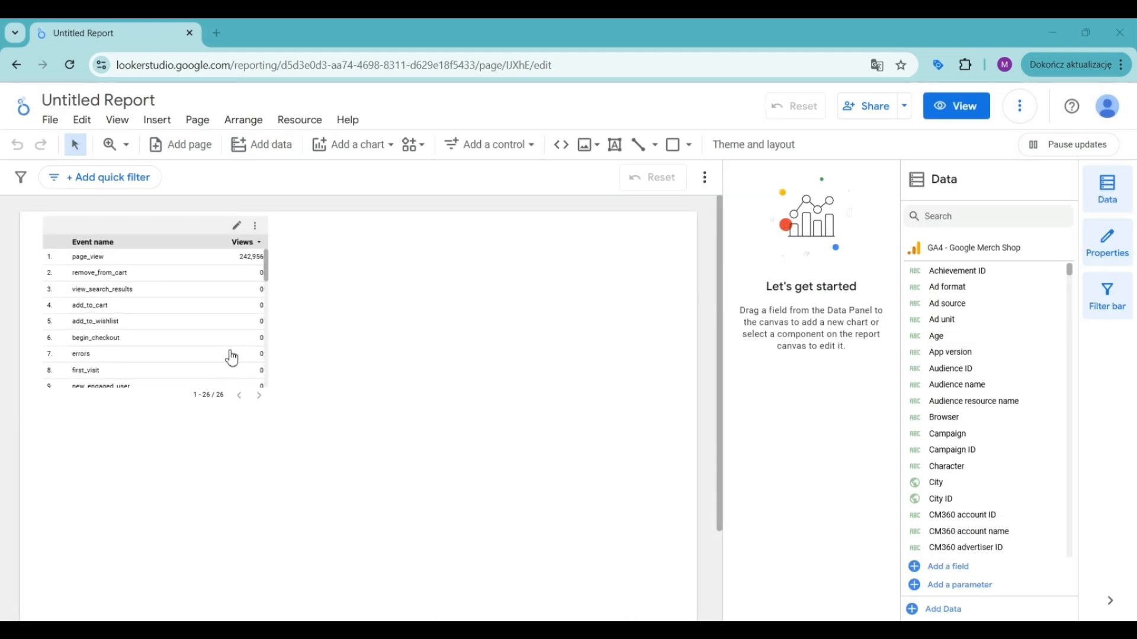
Step: Examine the default table's setup options, from data source, dimension and metric to sorting, date range and filters
left_click(211, 320)
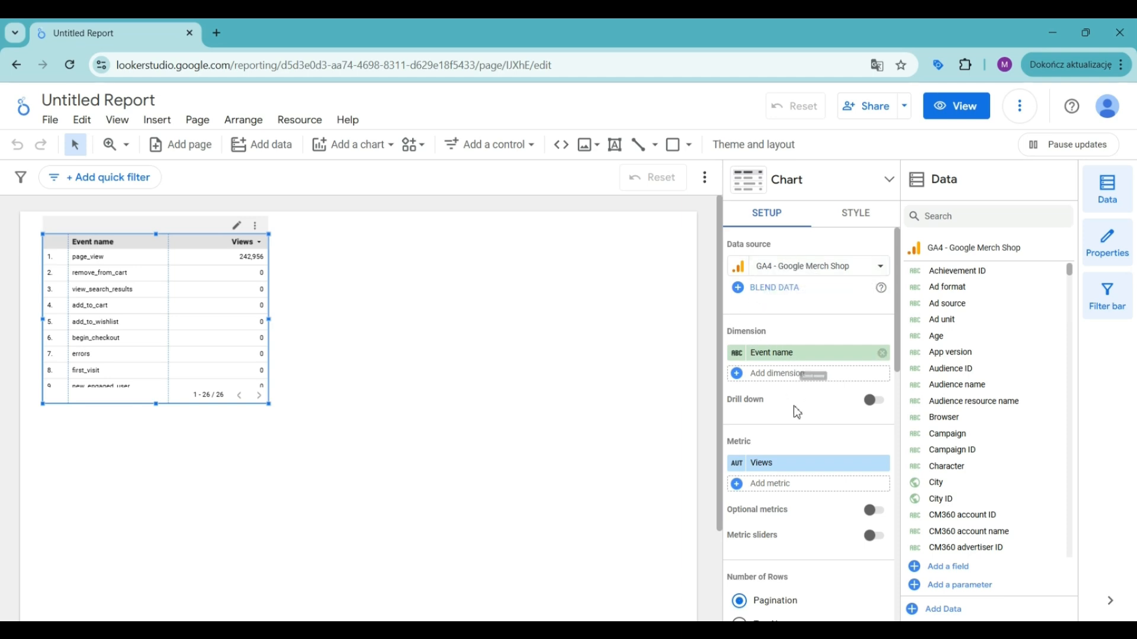
scroll(796, 407, "down", 2)
scroll(793, 380, "down", 1)
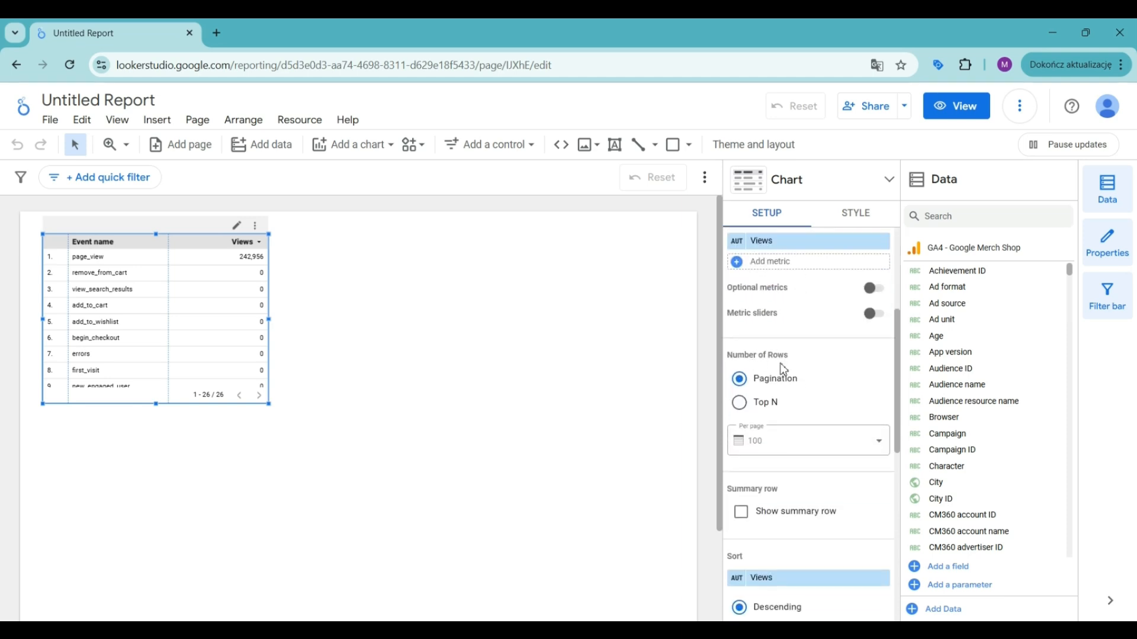
scroll(784, 368, "down", 5)
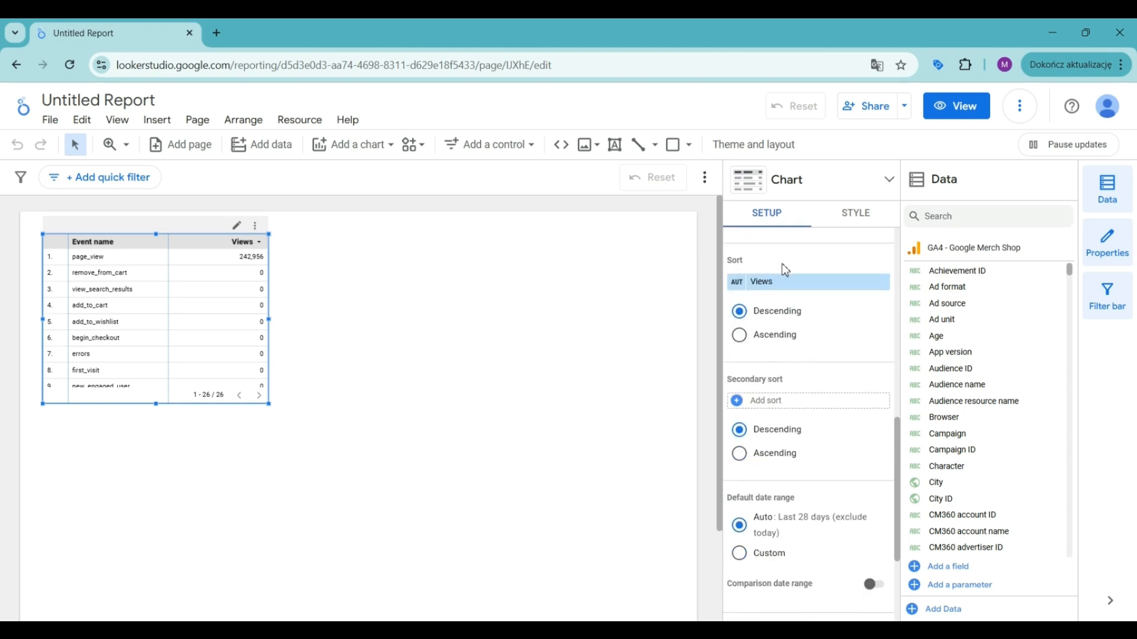
scroll(817, 363, "down", 3)
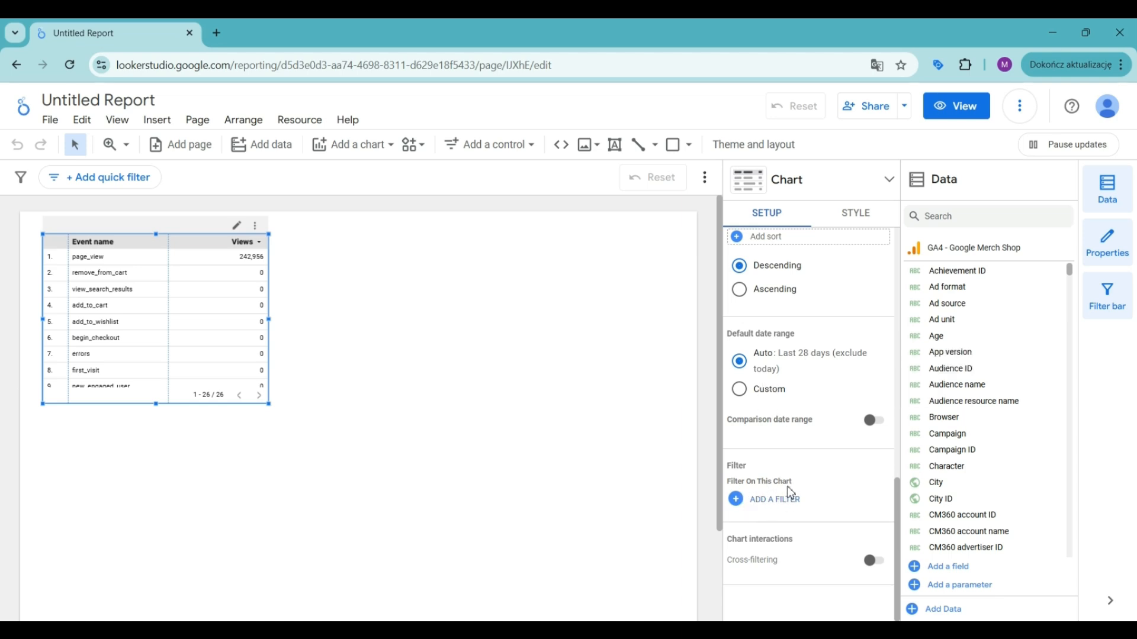
scroll(790, 493, "up", 1)
scroll(790, 493, "up", 10)
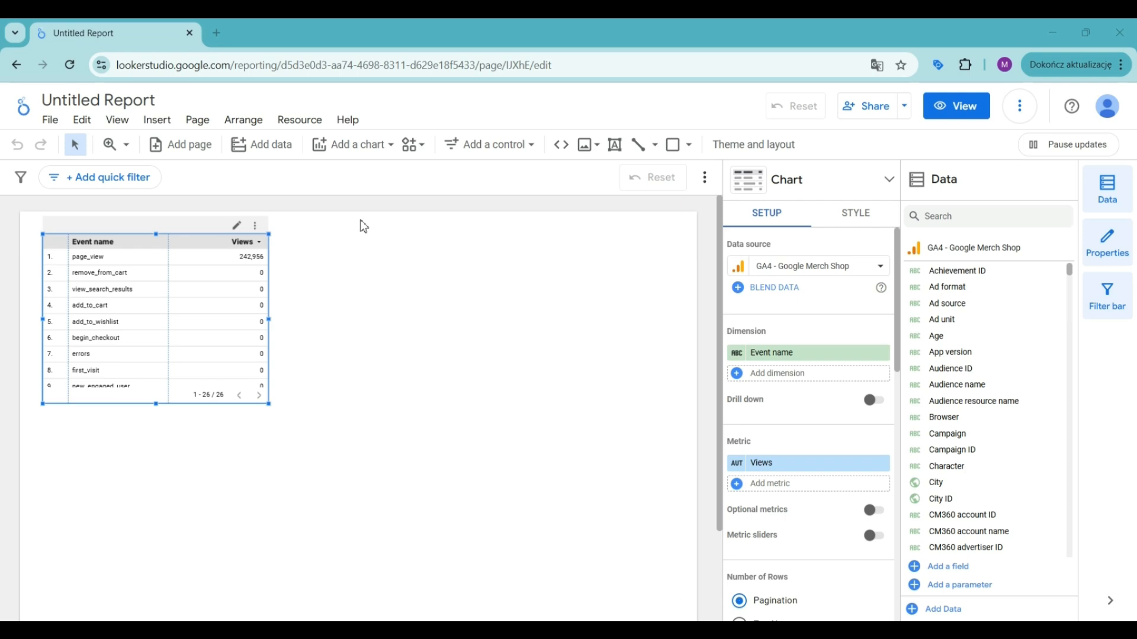
Step: Review the available chart types from tables to funnels, and return to the table without adding one
left_click(352, 146)
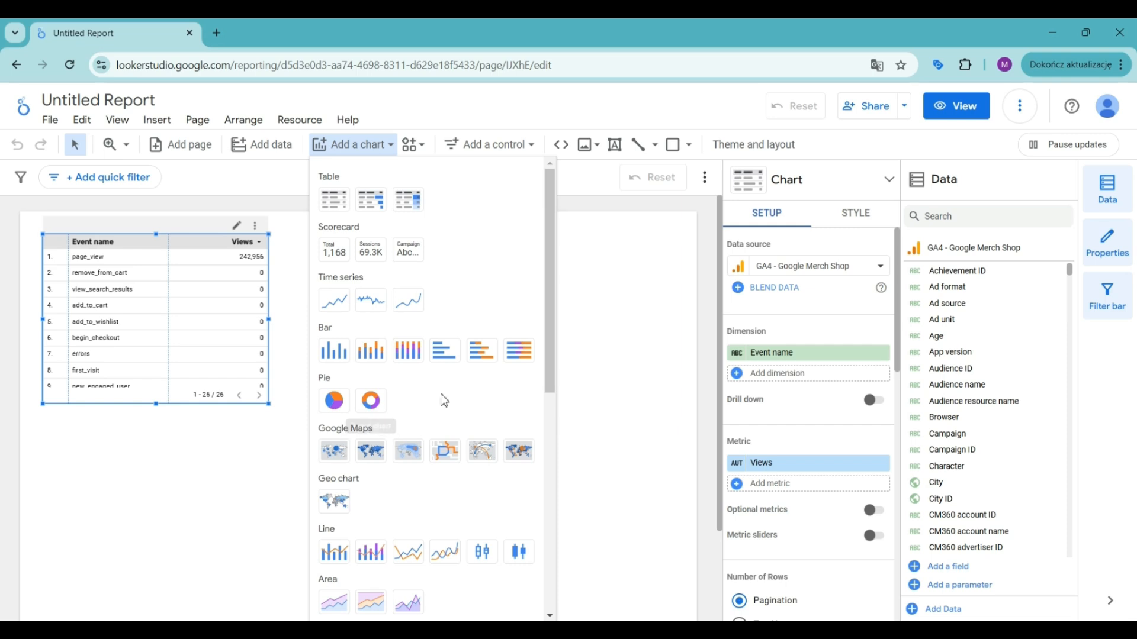
scroll(458, 355, "down", 1)
scroll(460, 313, "down", 4)
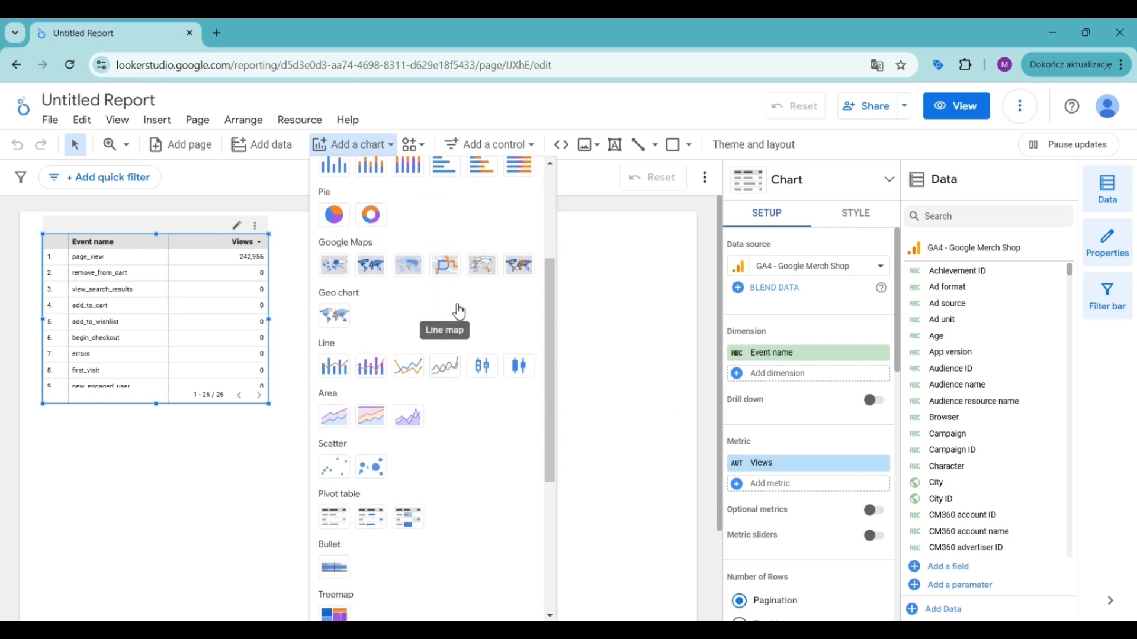
scroll(458, 309, "down", 1)
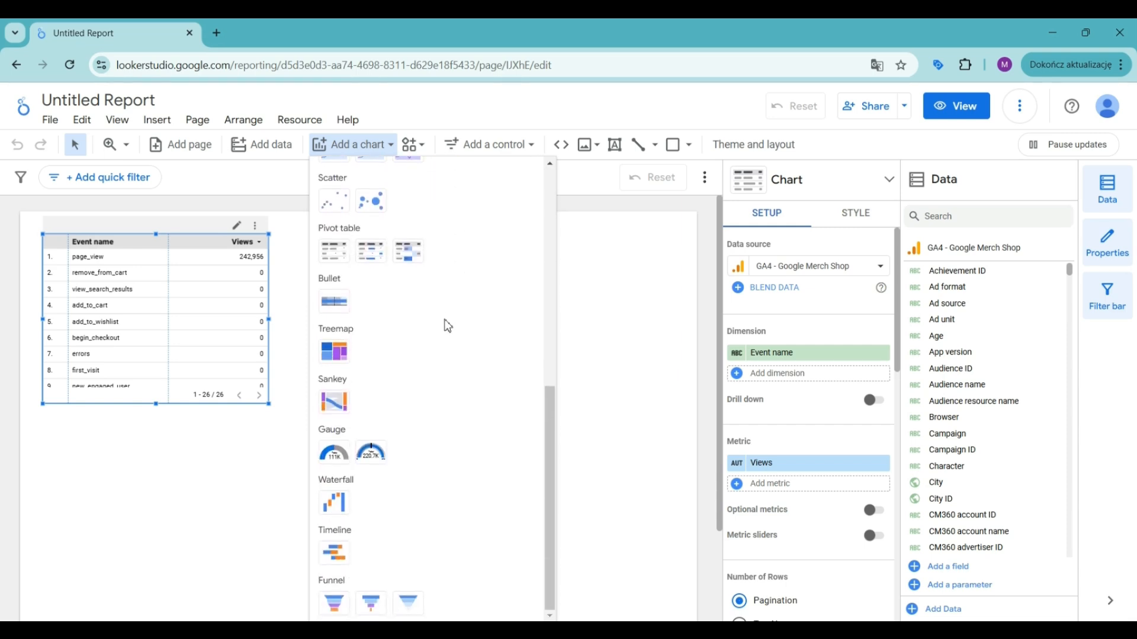
scroll(452, 388, "up", 6)
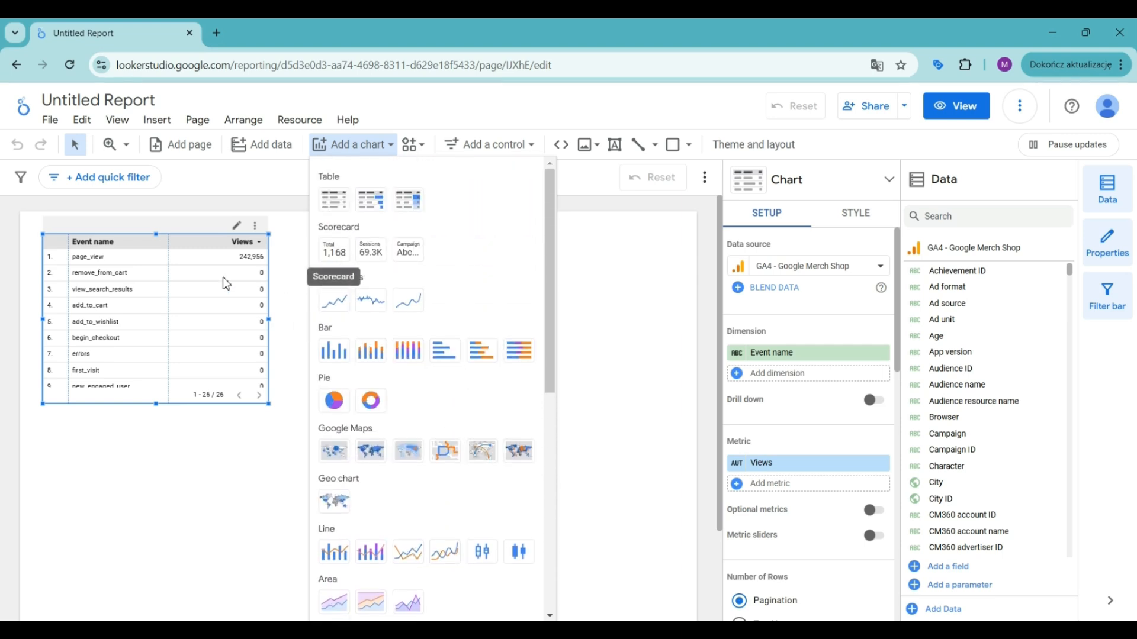
left_click(203, 294)
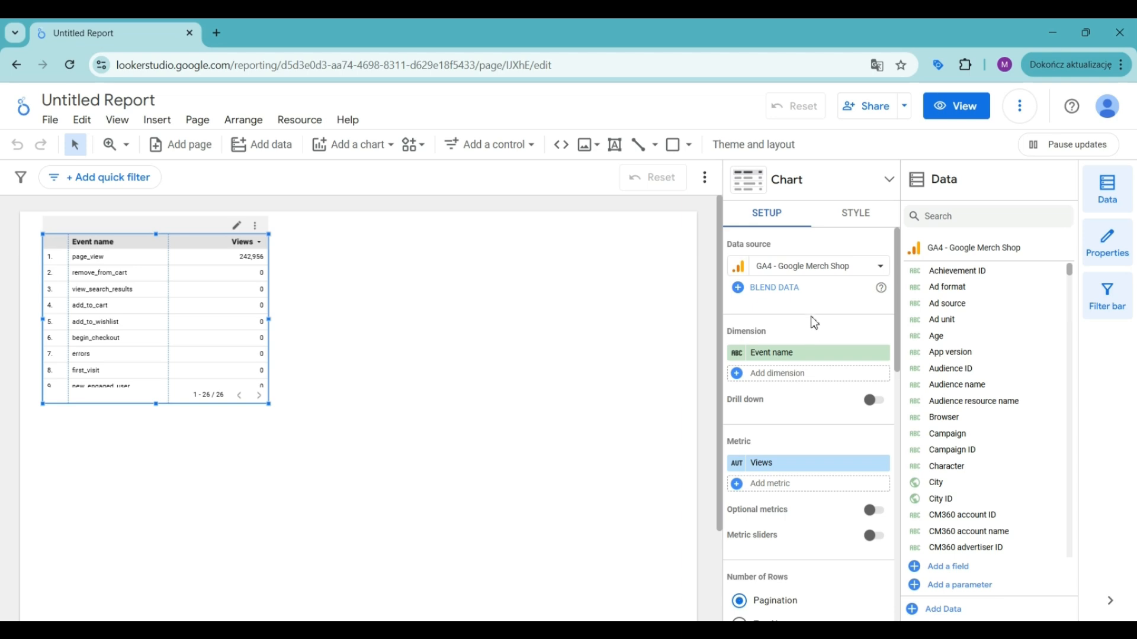
Step: Replace the table's Event name dimension with Session source / medium
left_click(789, 353)
type("session")
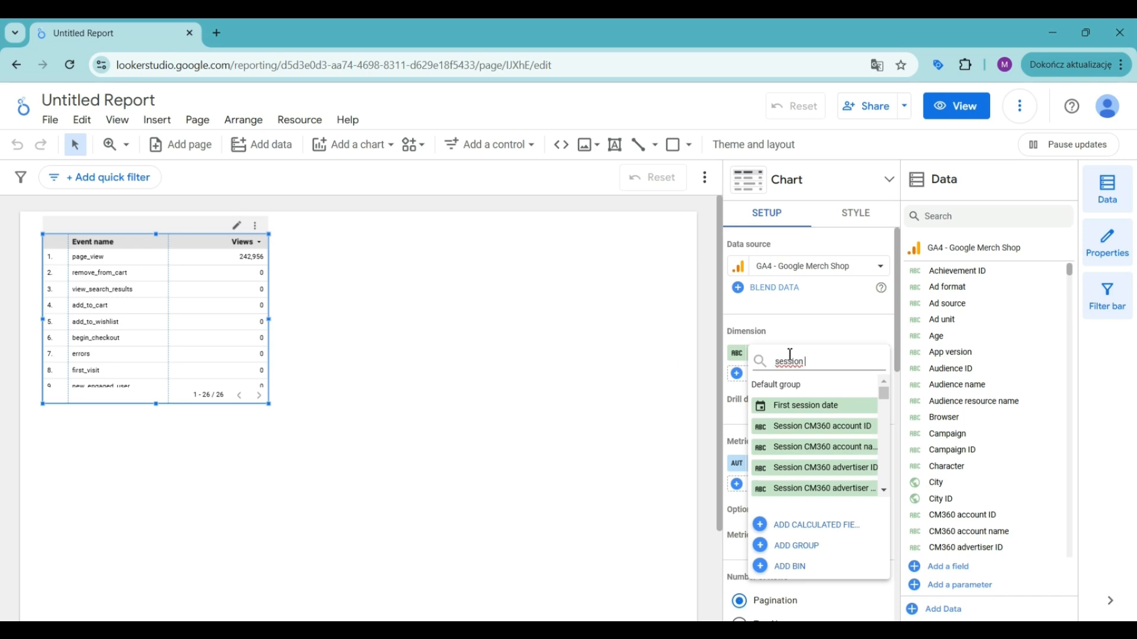
scroll(823, 426, "down", 5)
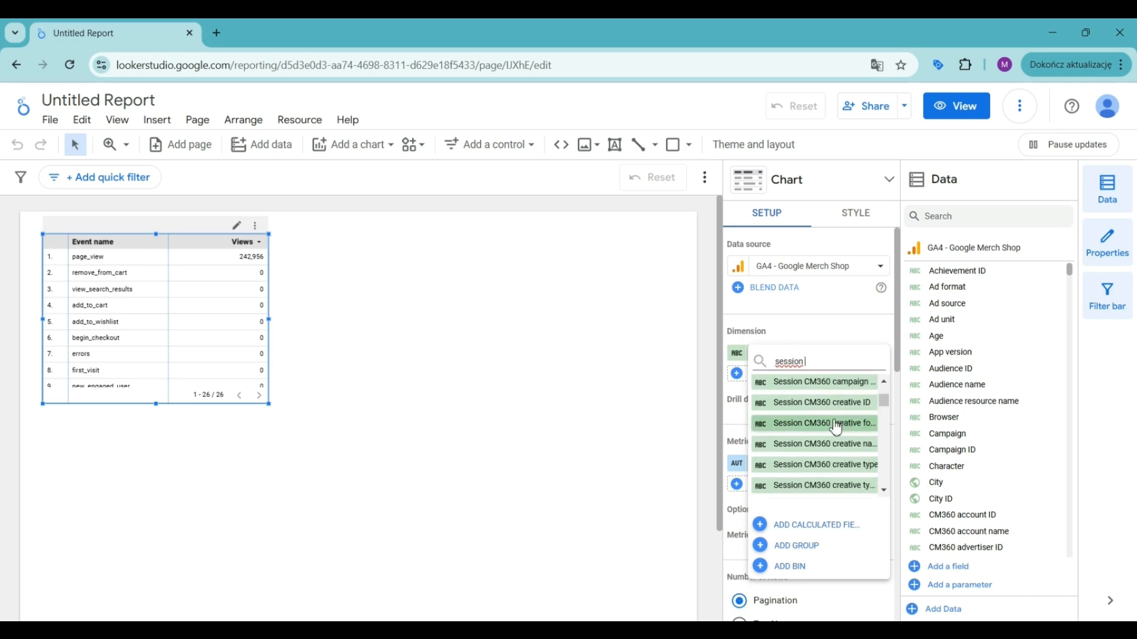
scroll(826, 410, "down", 5)
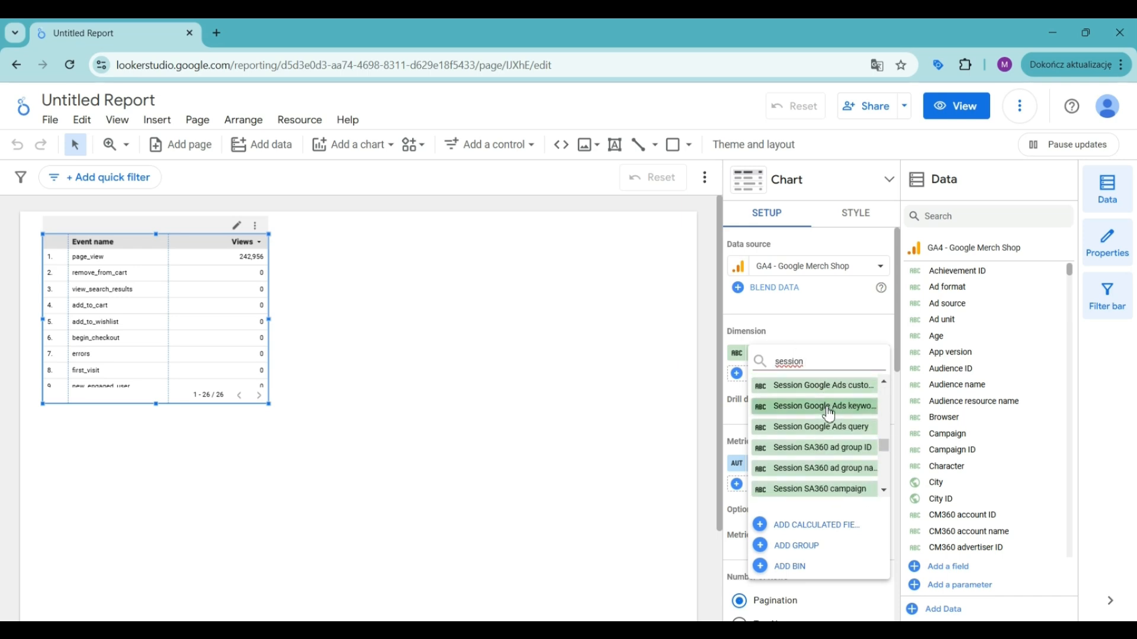
scroll(828, 414, "down", 3)
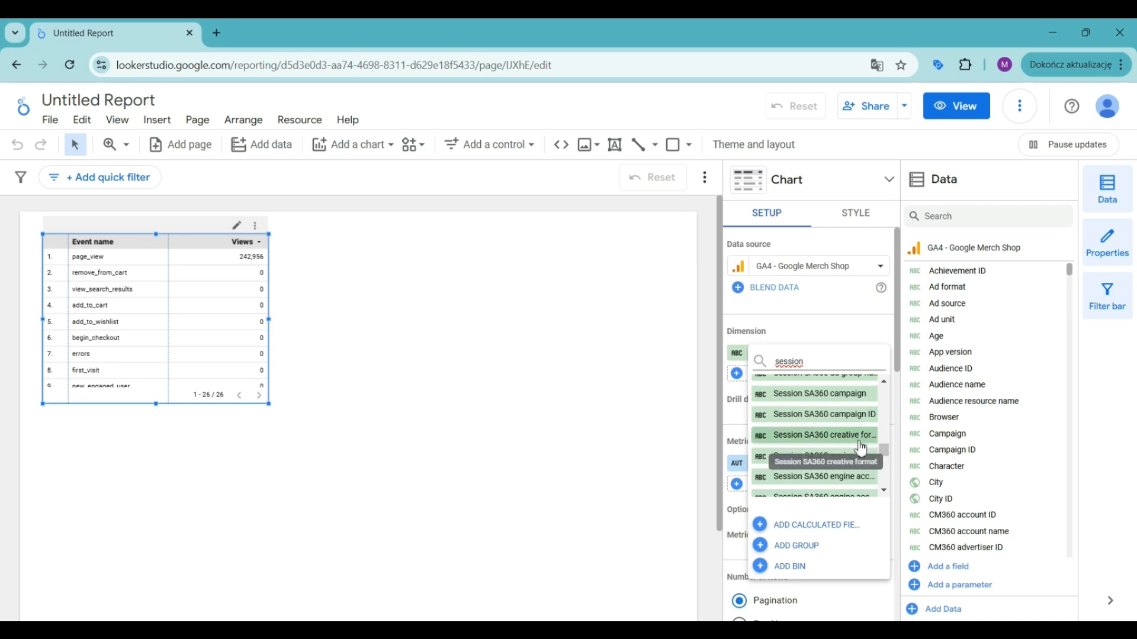
scroll(860, 448, "down", 5)
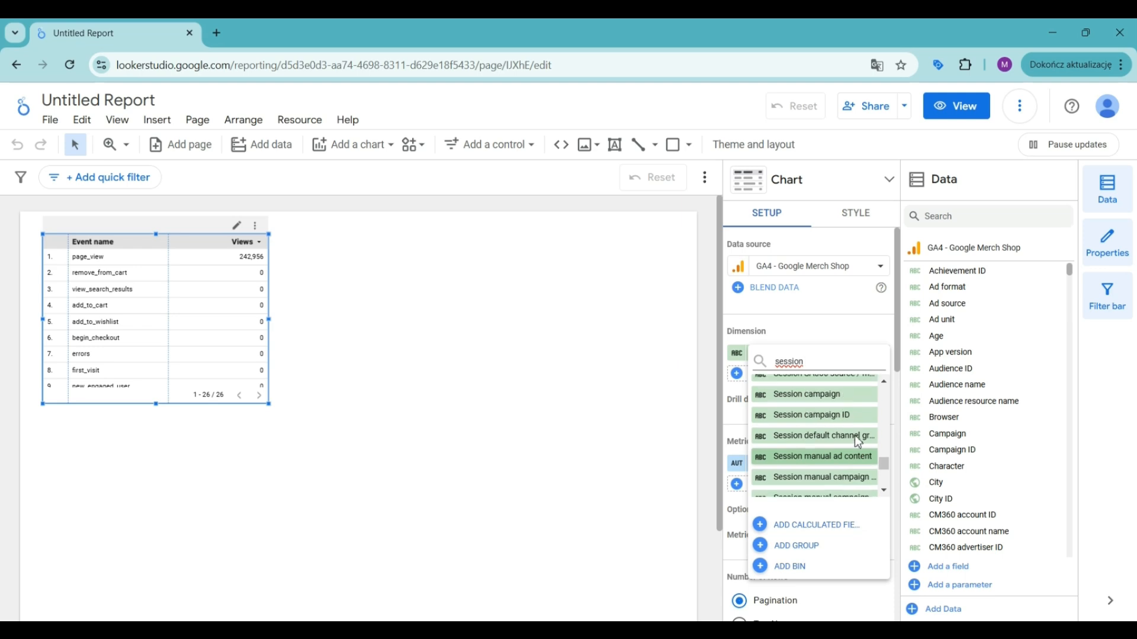
scroll(858, 441, "up", 1)
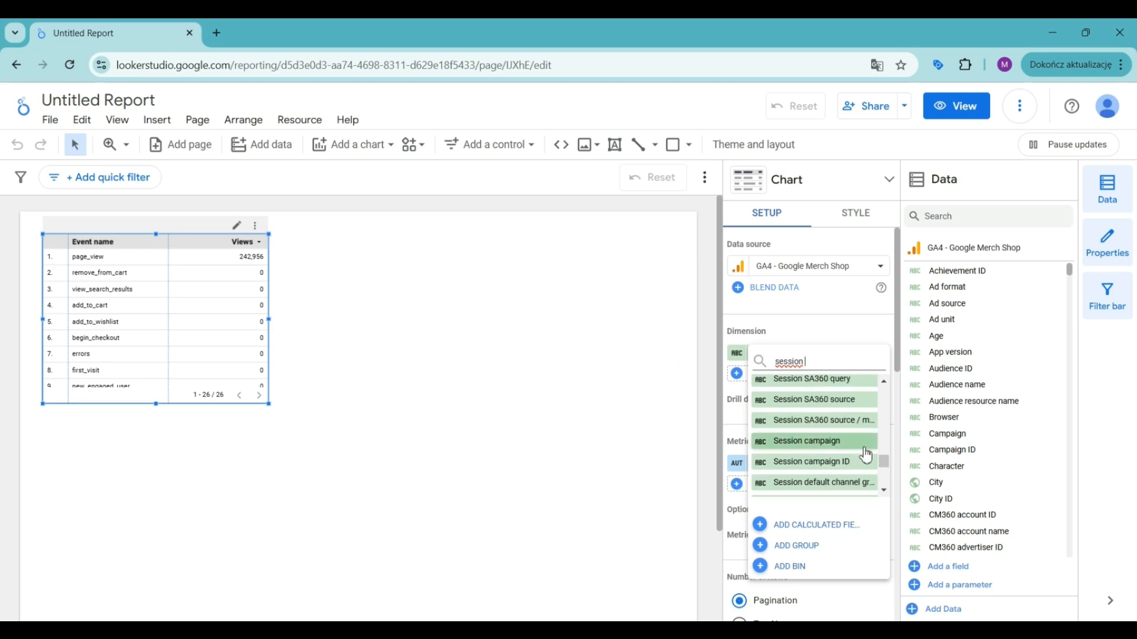
scroll(852, 451, "down", 1)
scroll(850, 450, "down", 5)
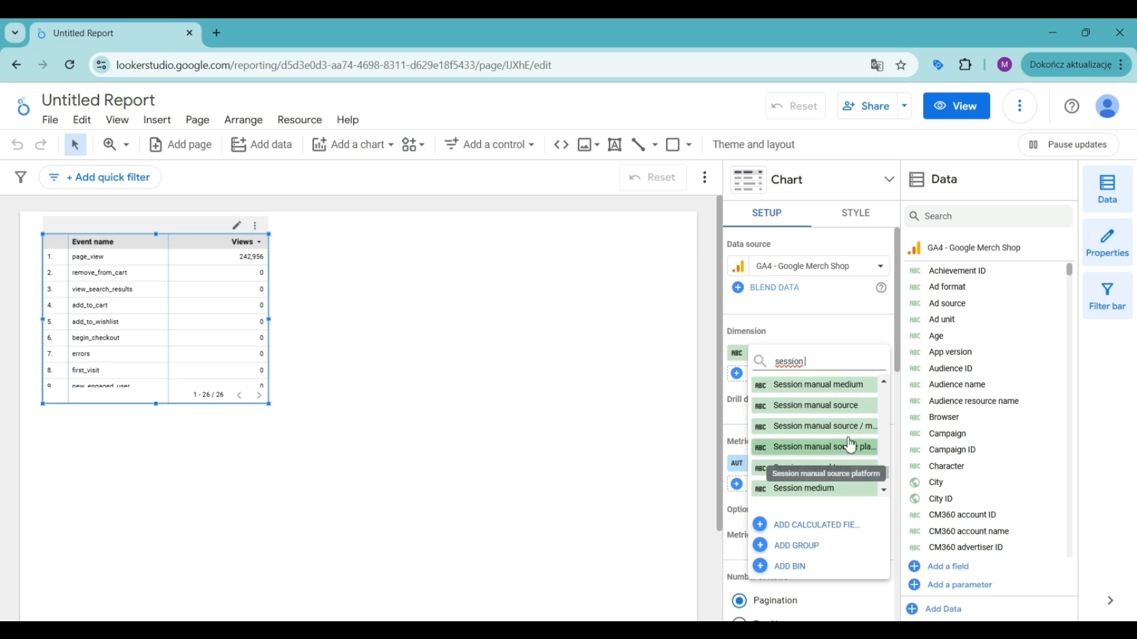
scroll(845, 477, "down", 3)
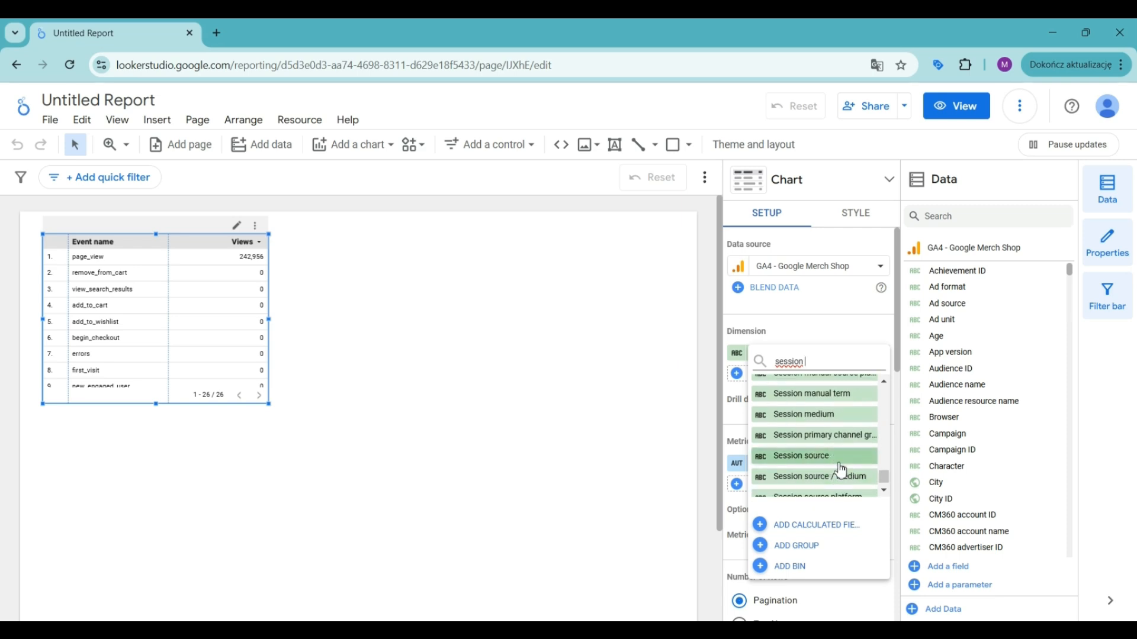
left_click(807, 479)
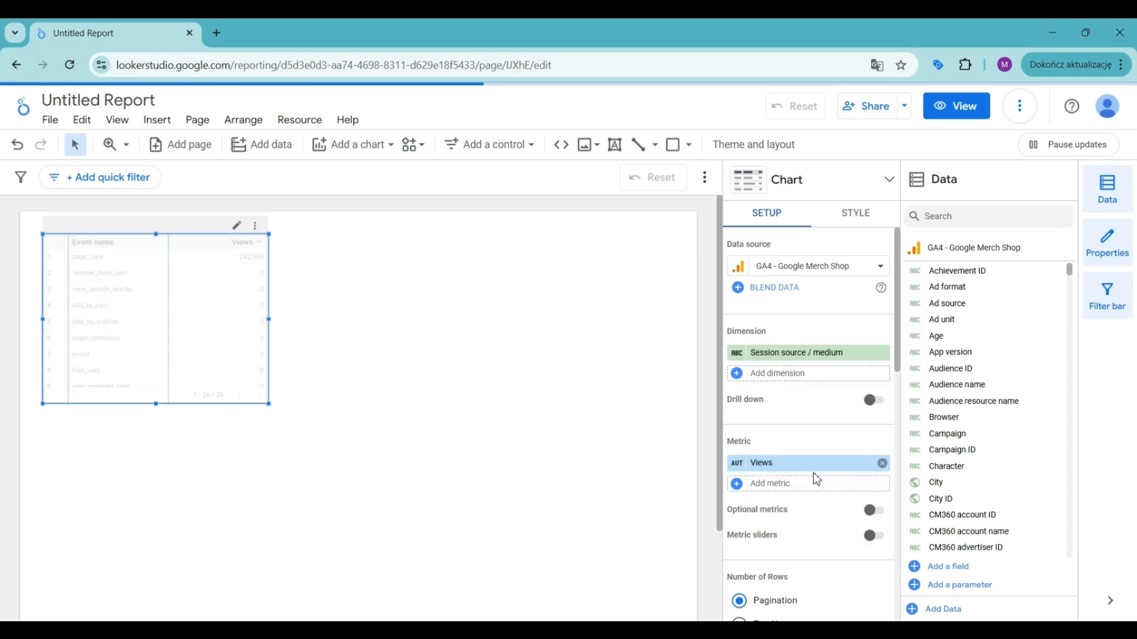
Step: Replace the table's Views metric with Sessions
left_click(794, 374)
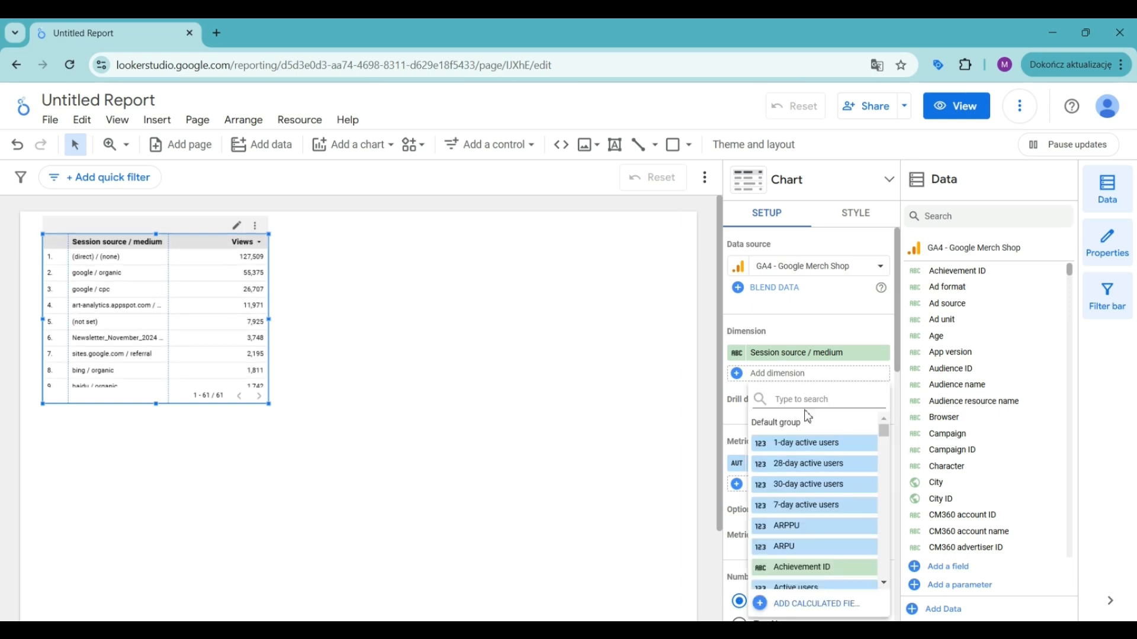
type("session")
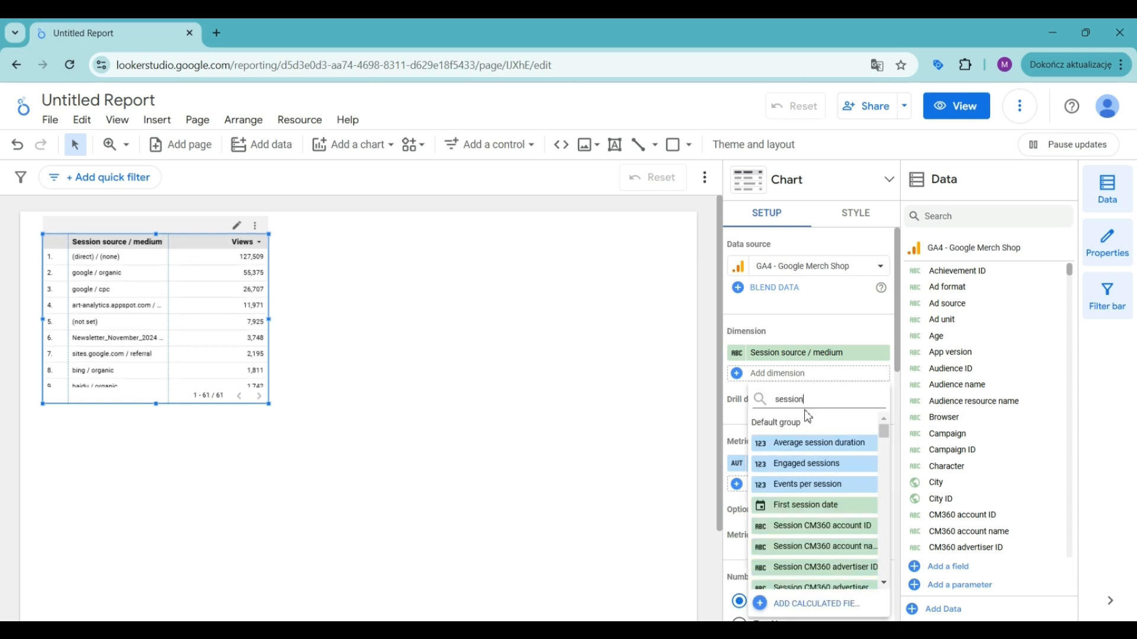
scroll(834, 468, "down", 5)
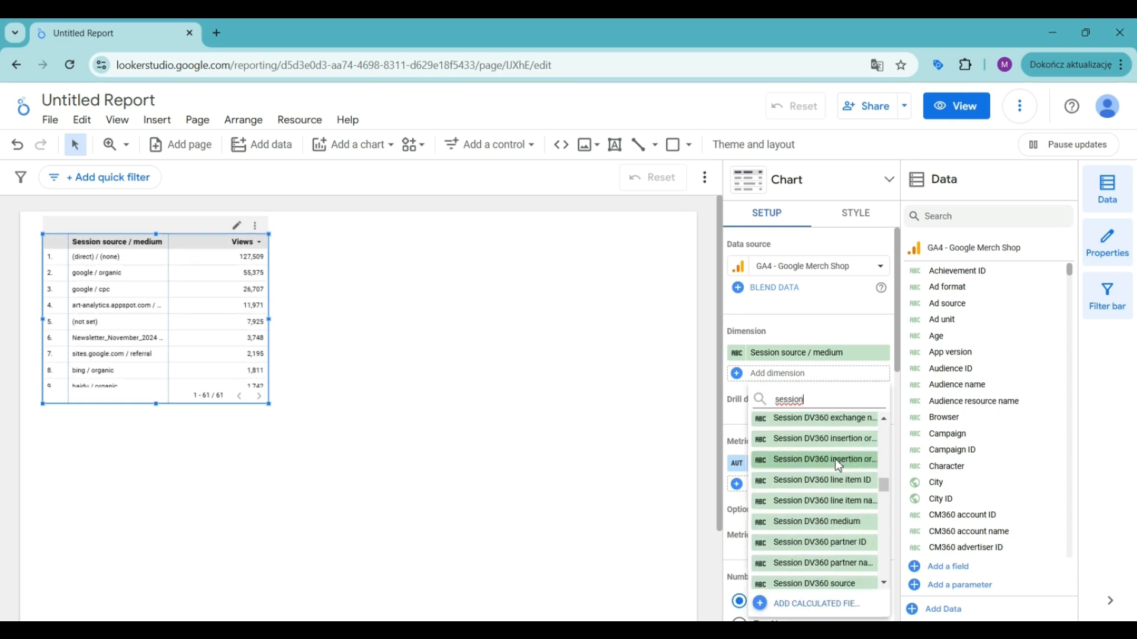
scroll(875, 489, "down", 5)
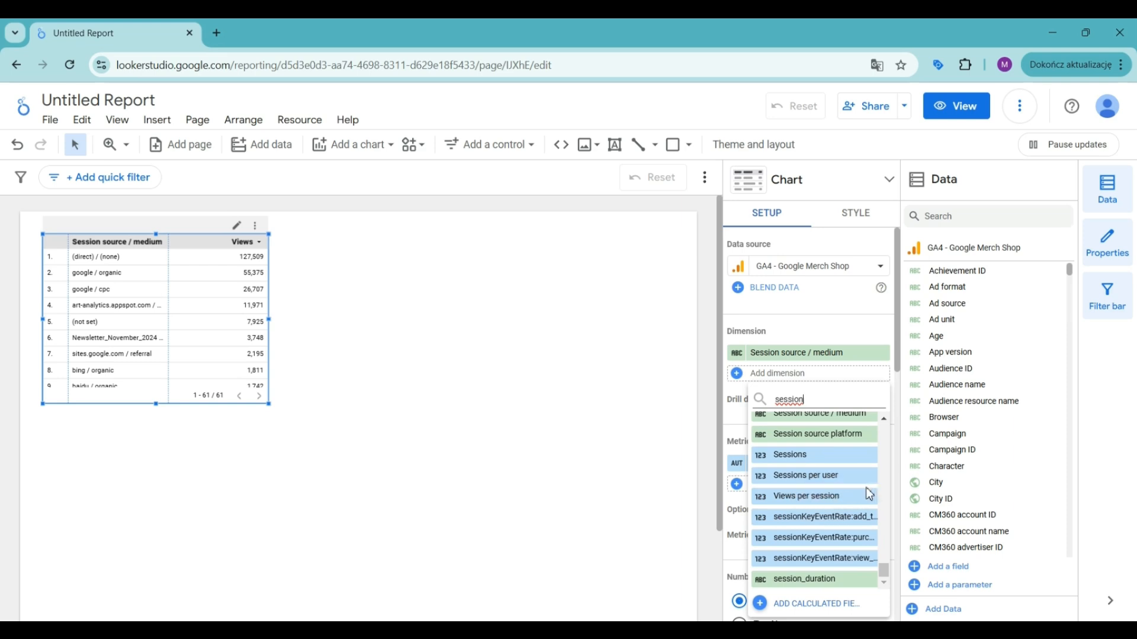
left_click(787, 461)
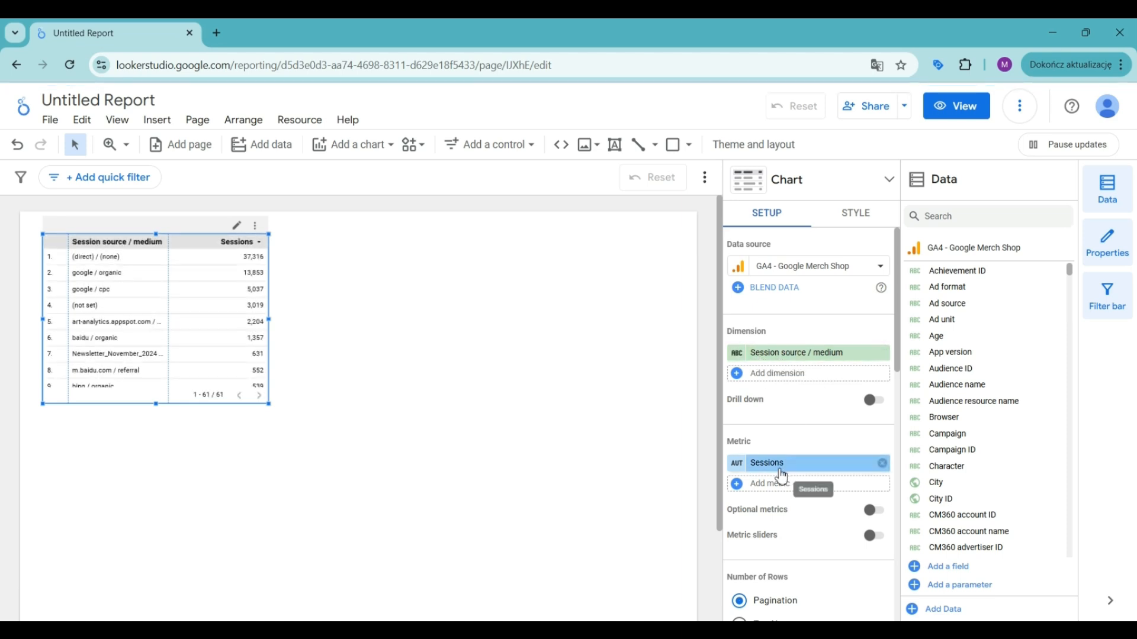
Step: Enlarge the table to fit the full source / medium names and about ten rows, and move it slightly lower on the page
left_click_drag(270, 404, 374, 424)
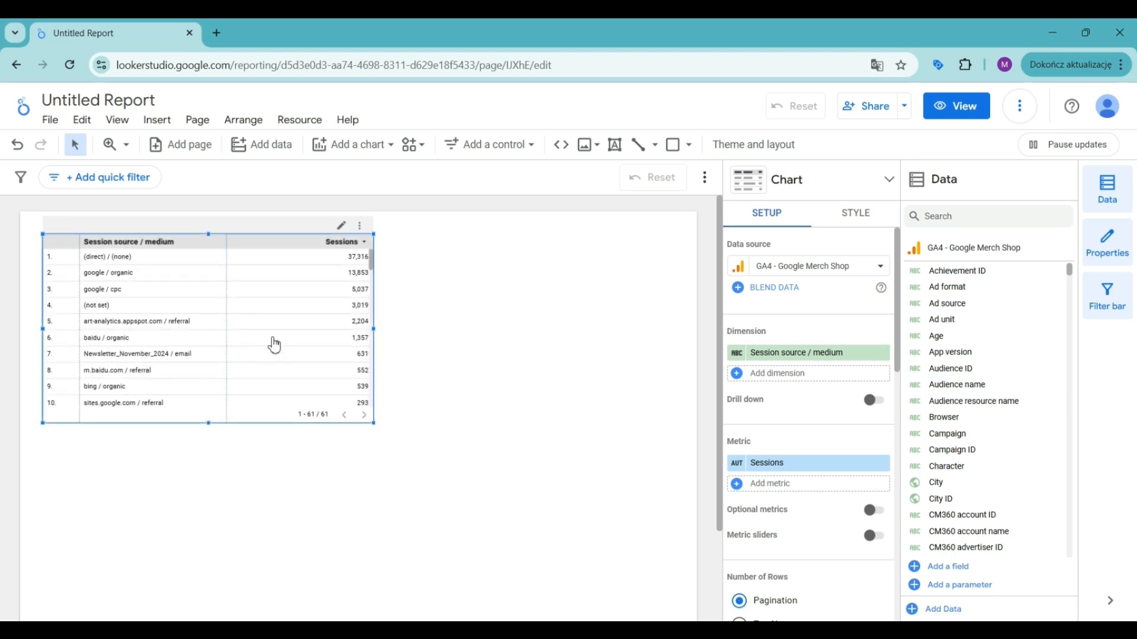
left_click_drag(251, 327, 243, 363)
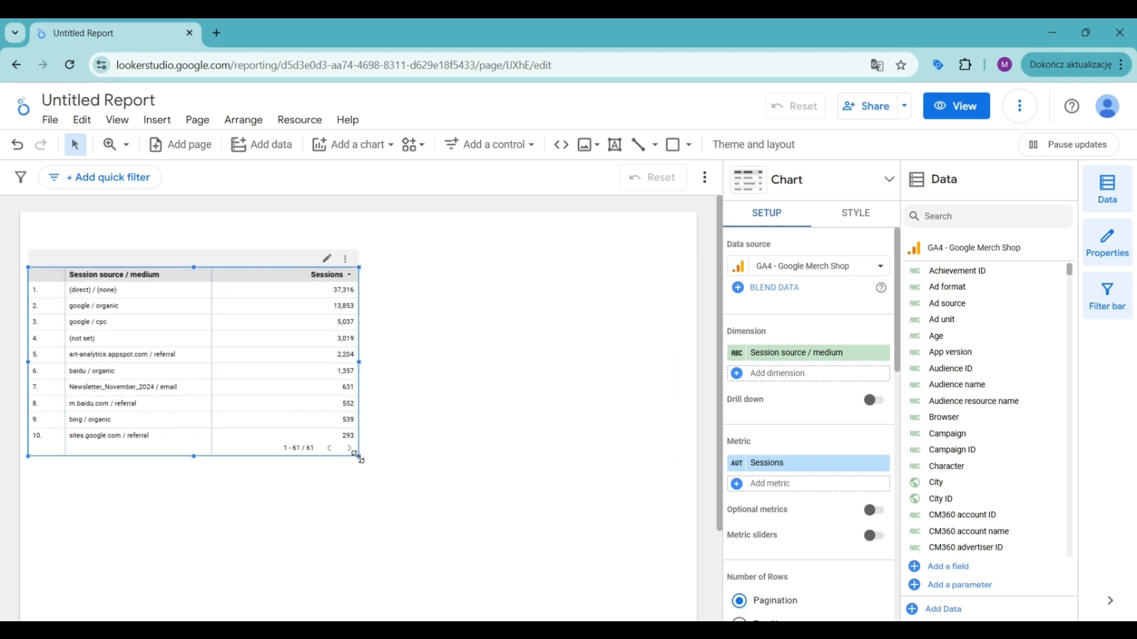
left_click_drag(359, 457, 380, 466)
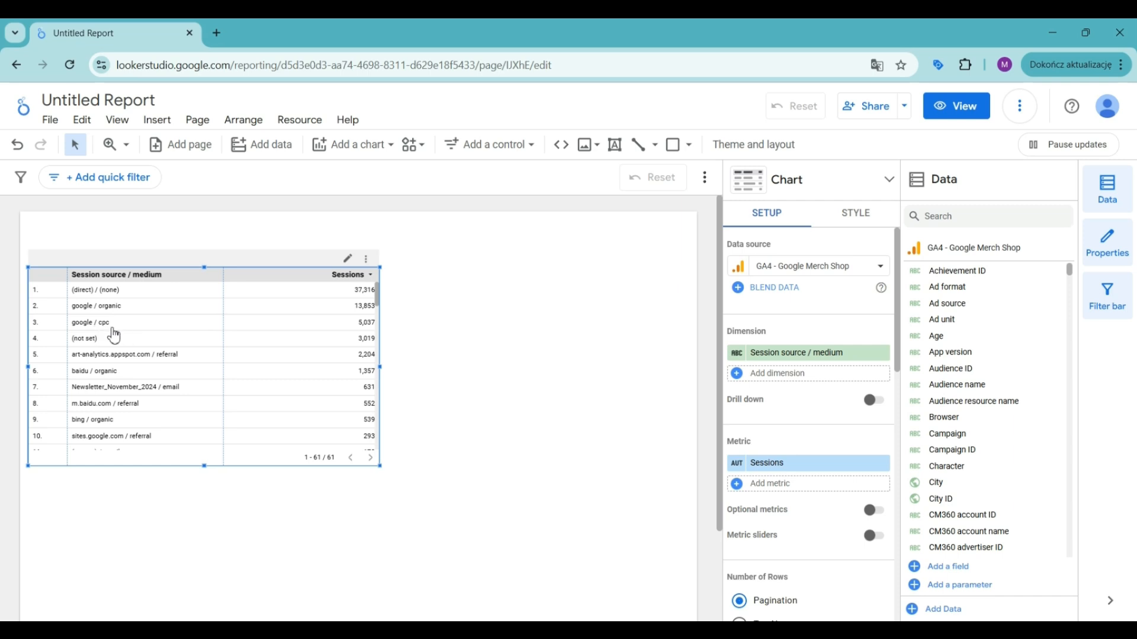
Step: Turn on the summary row for the session source / medium table
scroll(171, 339, "down", 5)
scroll(173, 340, "up", 5)
scroll(805, 374, "down", 1)
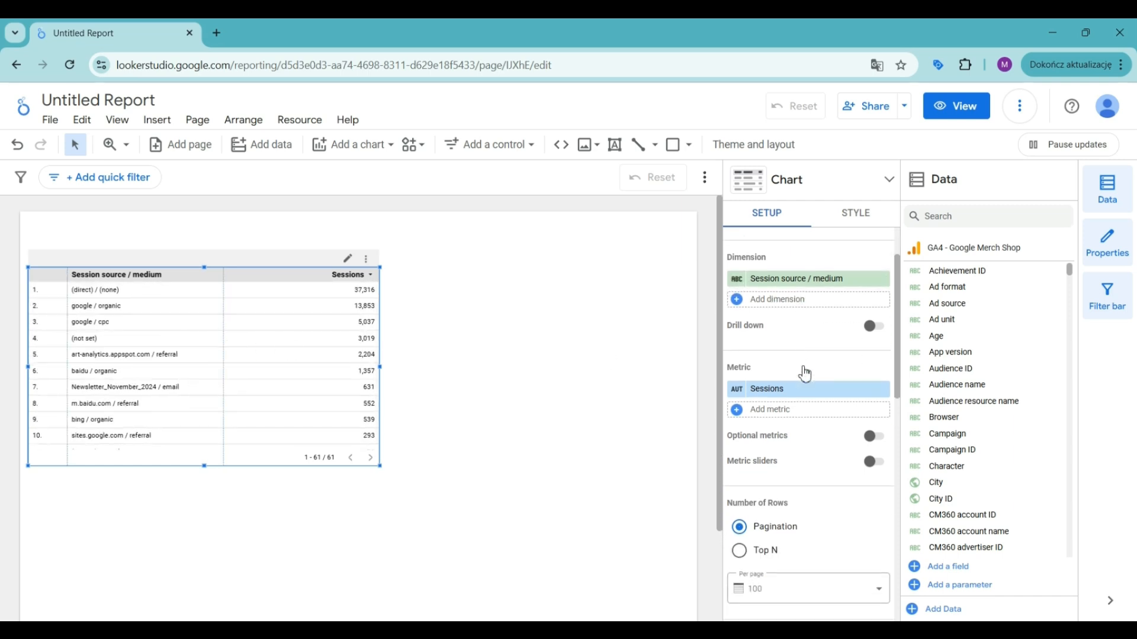
scroll(805, 374, "down", 1)
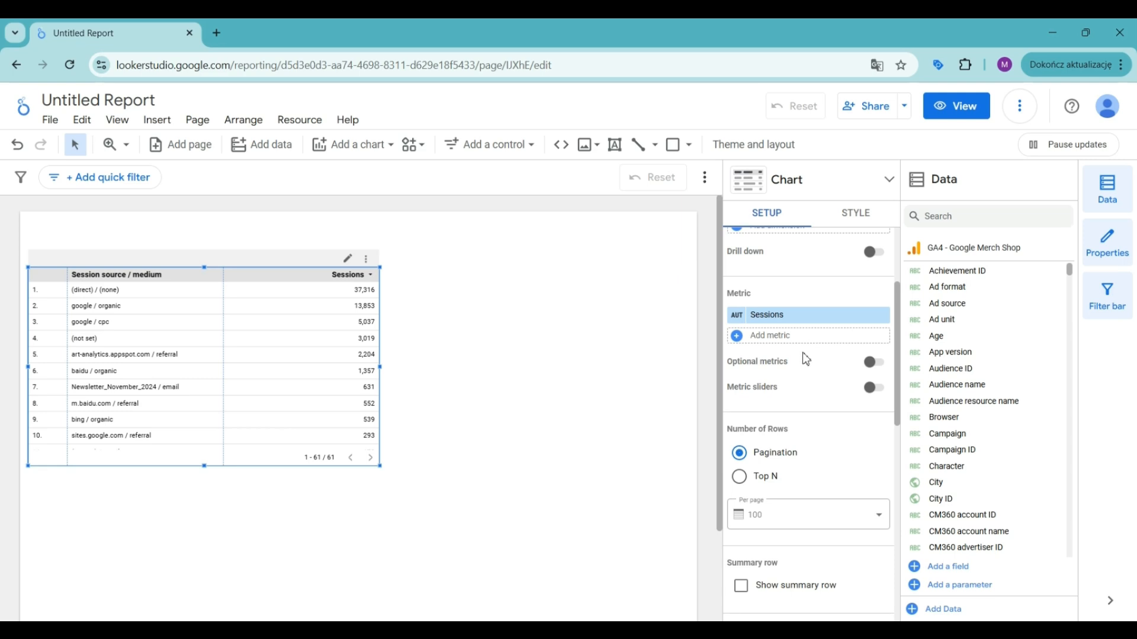
scroll(811, 365, "down", 1)
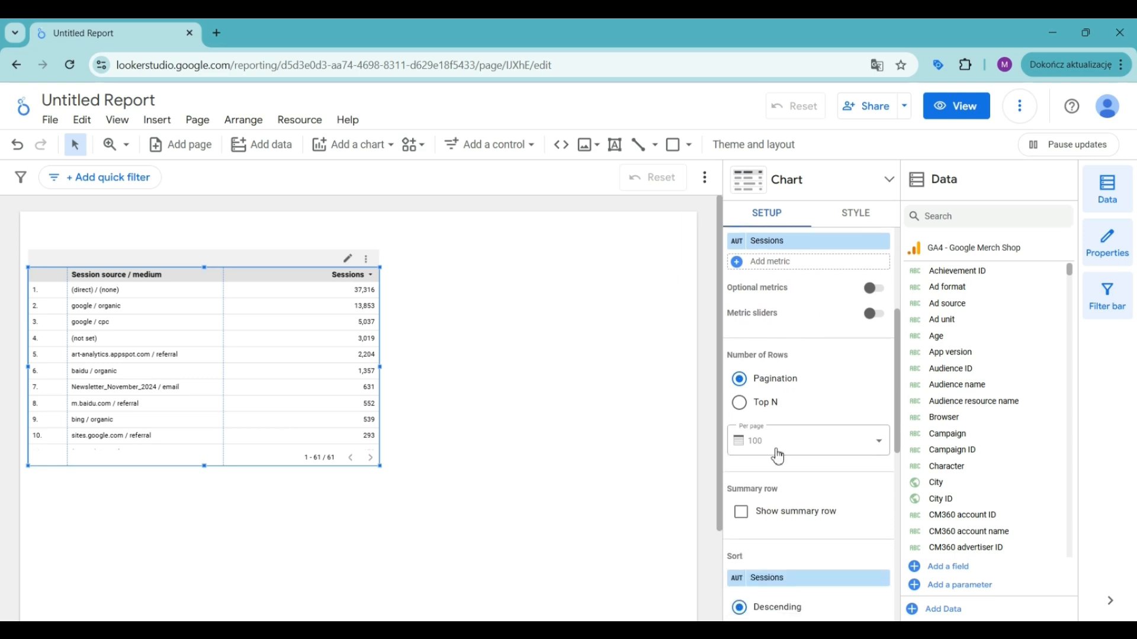
left_click(742, 514)
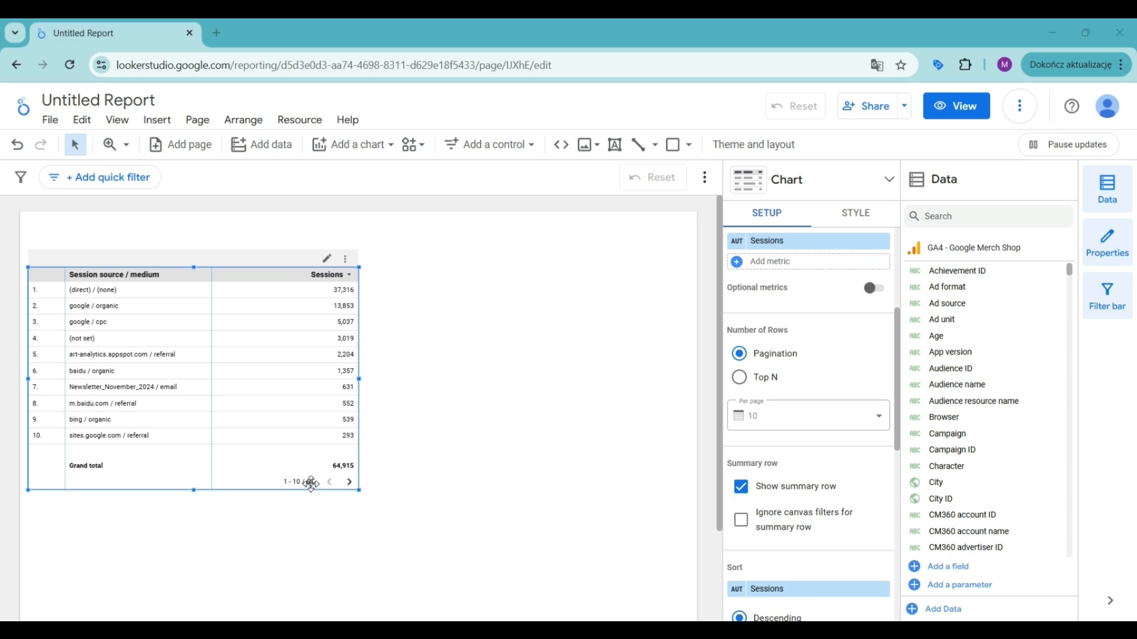
Step: Set the table's pagination to 100 rows per page and look through the full list of sources
left_click(791, 422)
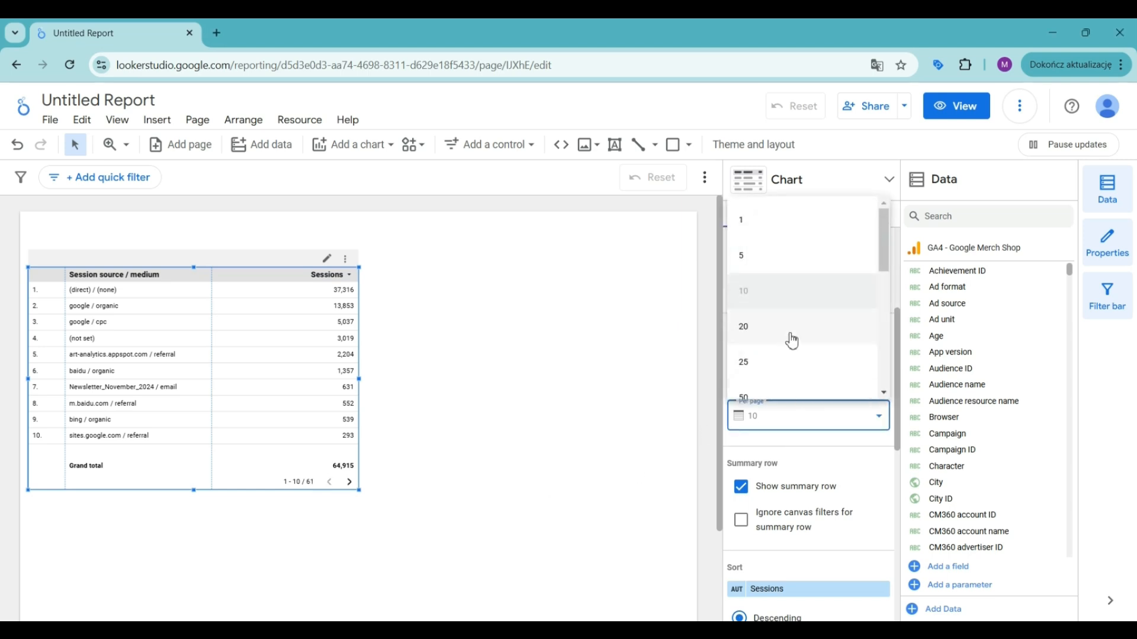
scroll(792, 341, "down", 2)
left_click(783, 371)
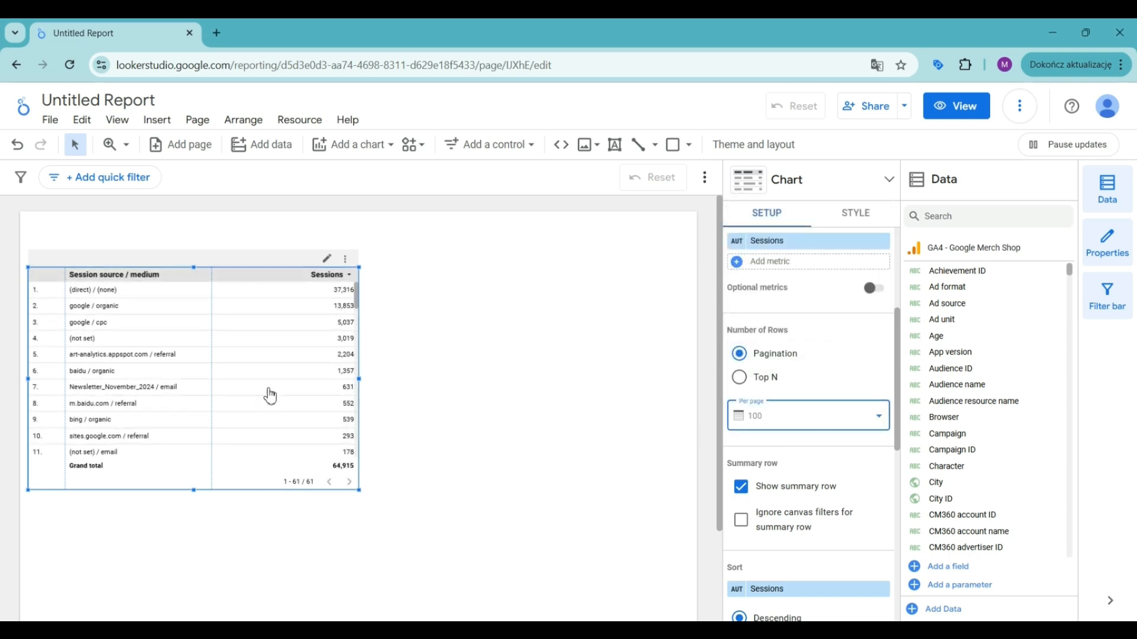
scroll(270, 395, "down", 13)
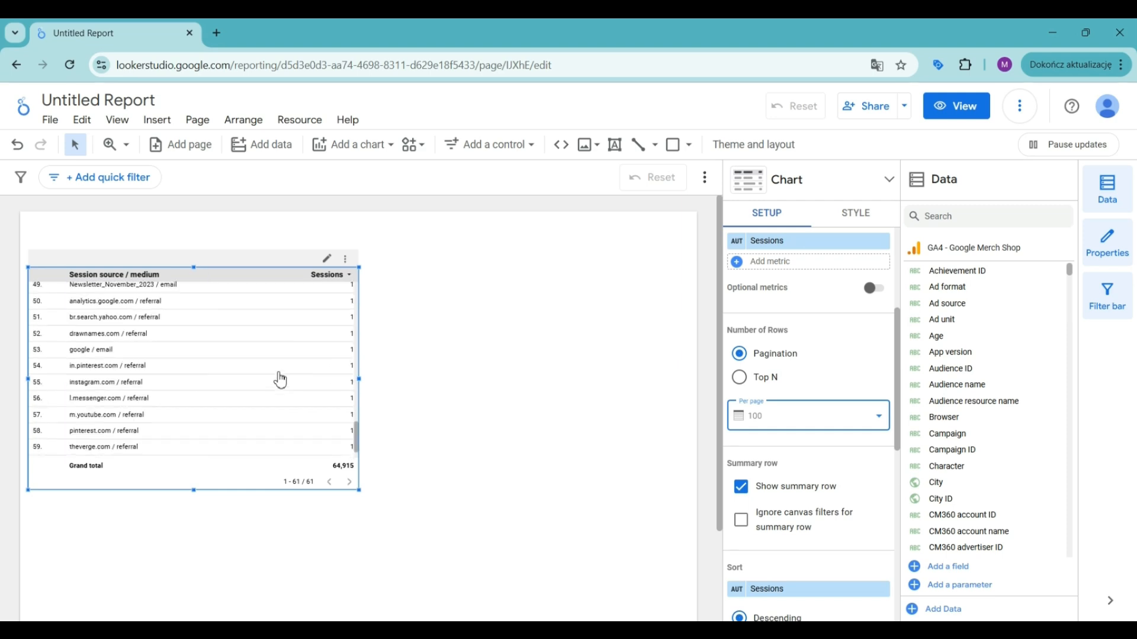
scroll(278, 380, "up", 13)
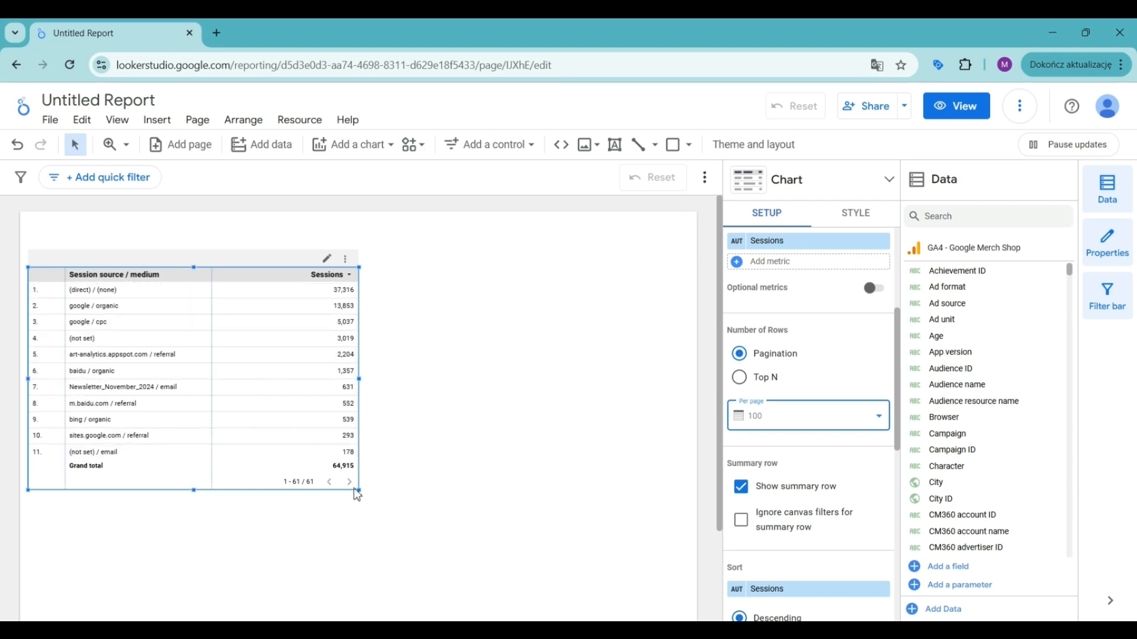
Step: Enlarge the session source / medium table to fit about eighteen rows and look through its entries
left_click_drag(360, 491, 399, 614)
scroll(276, 457, "down", 5)
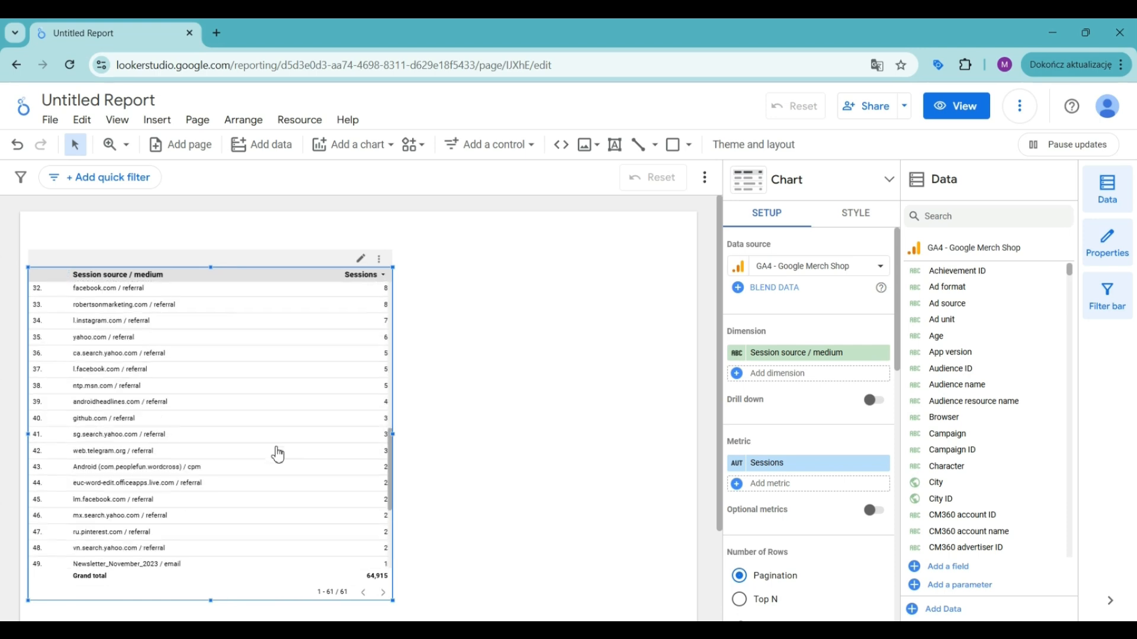
scroll(277, 453, "up", 5)
Step: Switch the table's number of rows to Top N and limit it to the top 10 rows
scroll(817, 395, "down", 5)
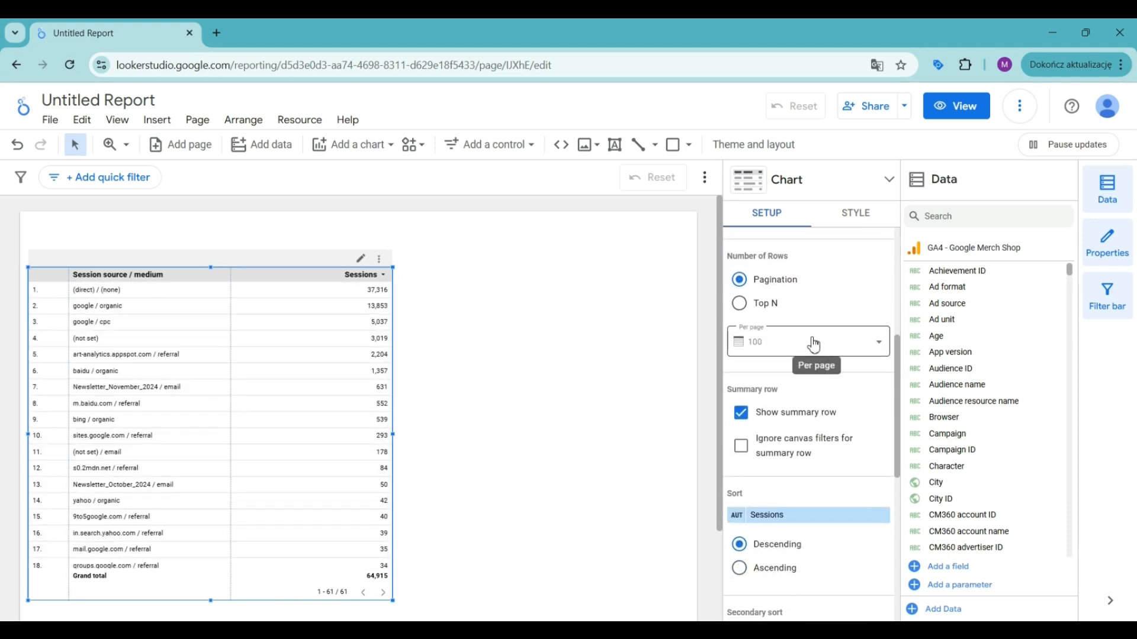
left_click(745, 313)
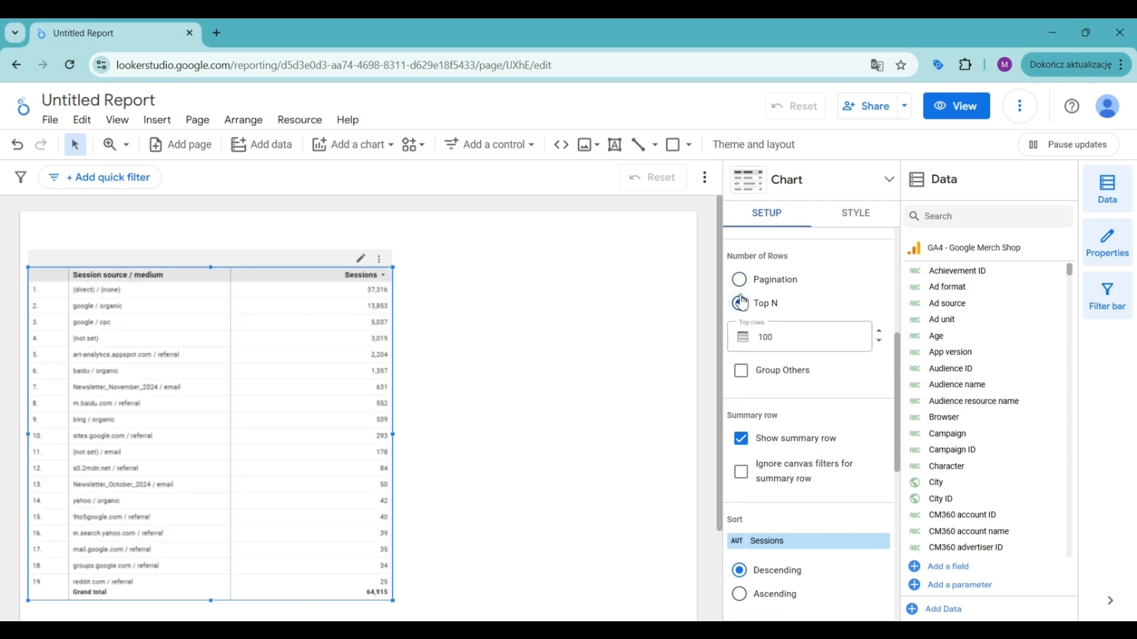
double_click(792, 343)
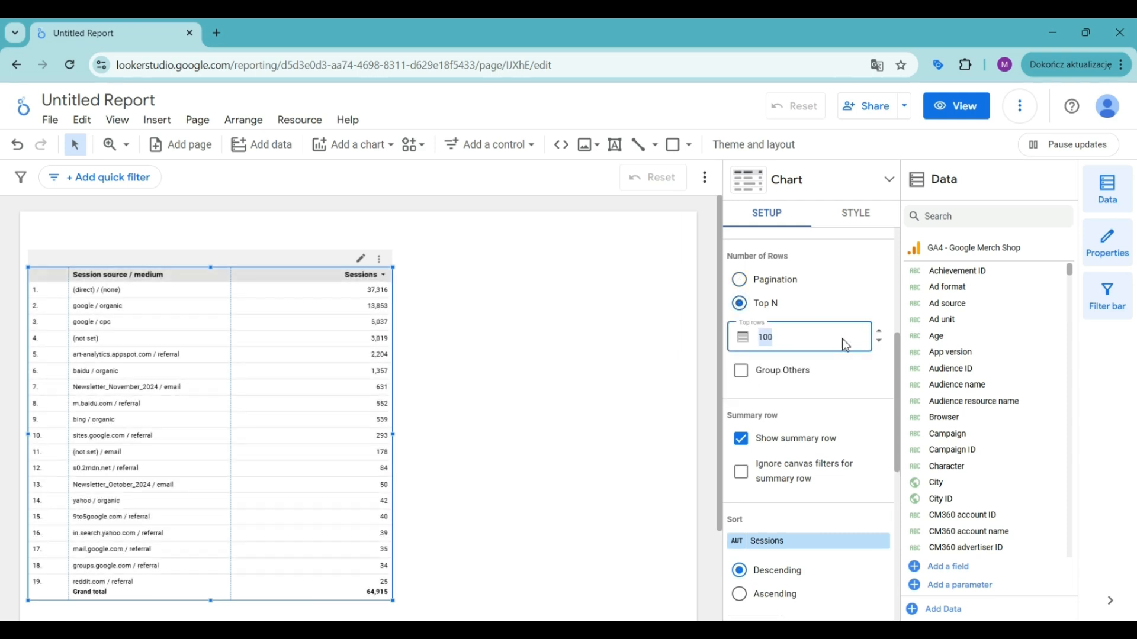
left_click(879, 341)
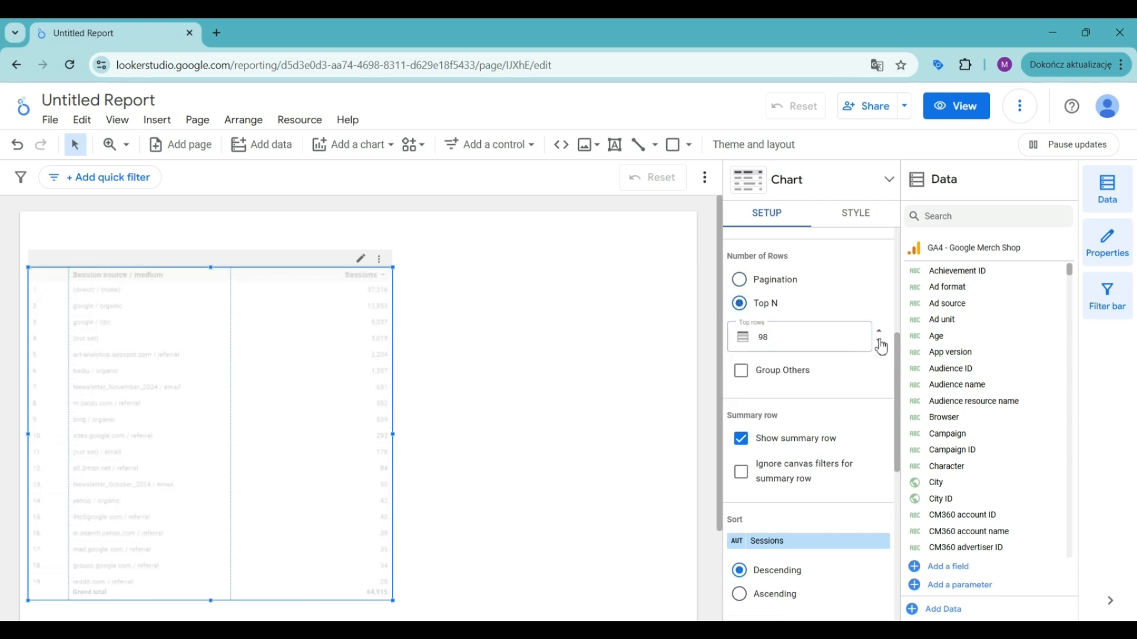
key("BackSpace")
type("10")
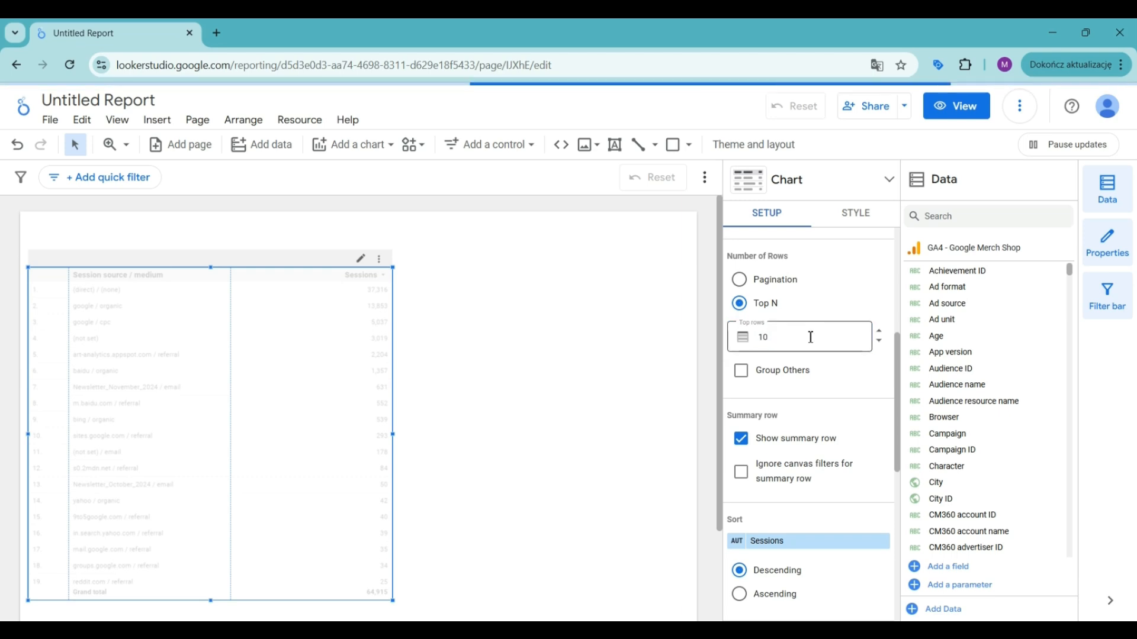
Step: Shrink the table's height to fit ten rows and group the remaining sources into an Others row
left_click(276, 409)
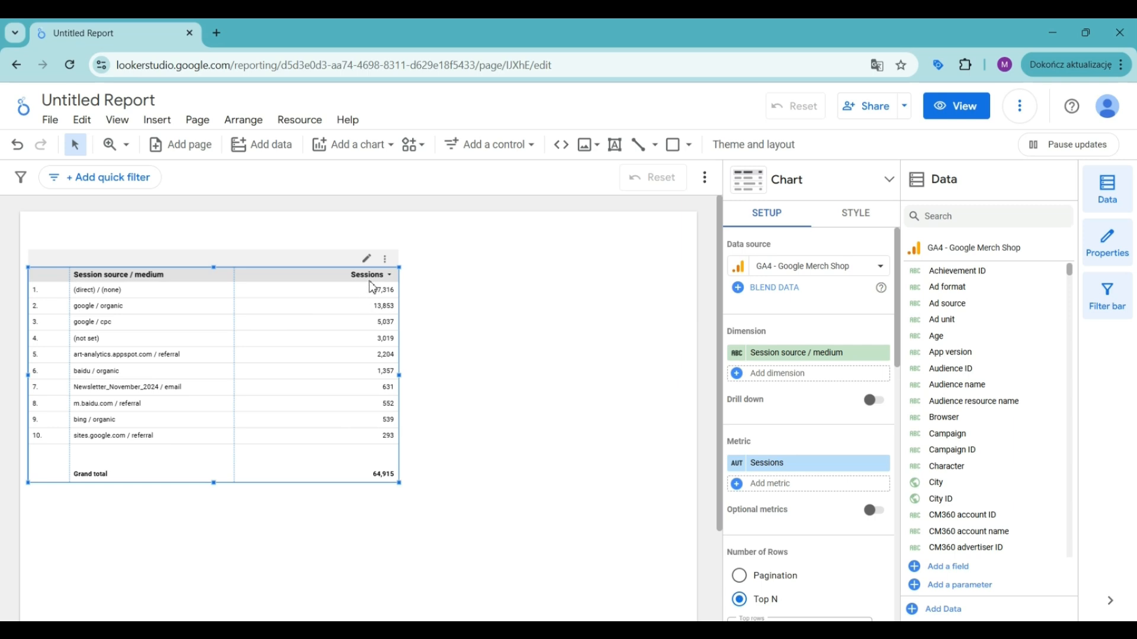
scroll(822, 443, "down", 4)
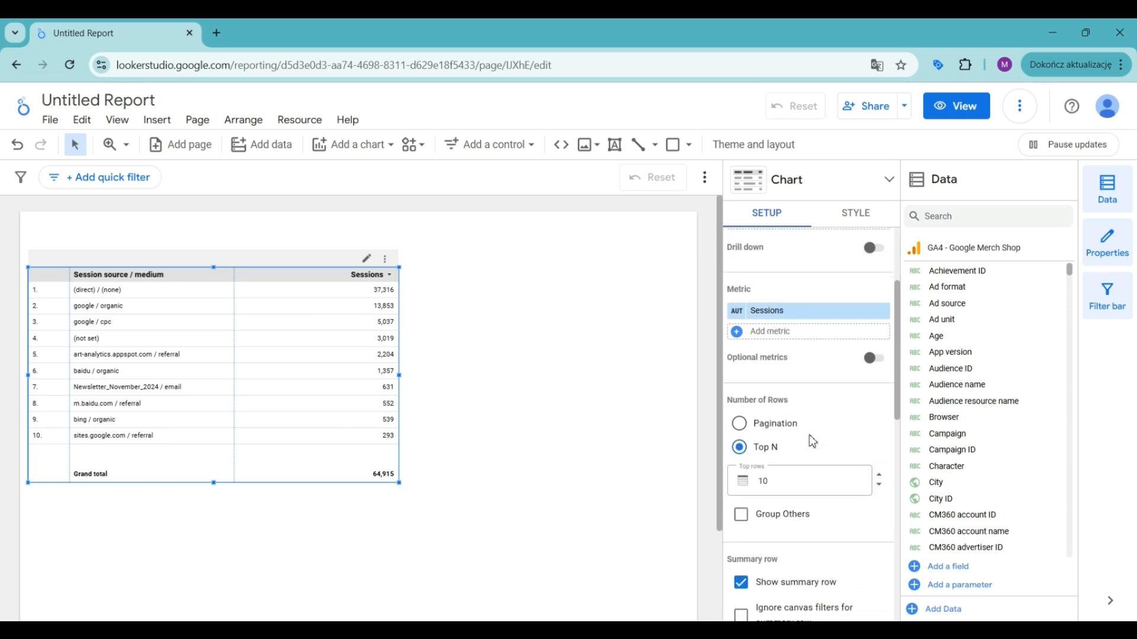
left_click(741, 445)
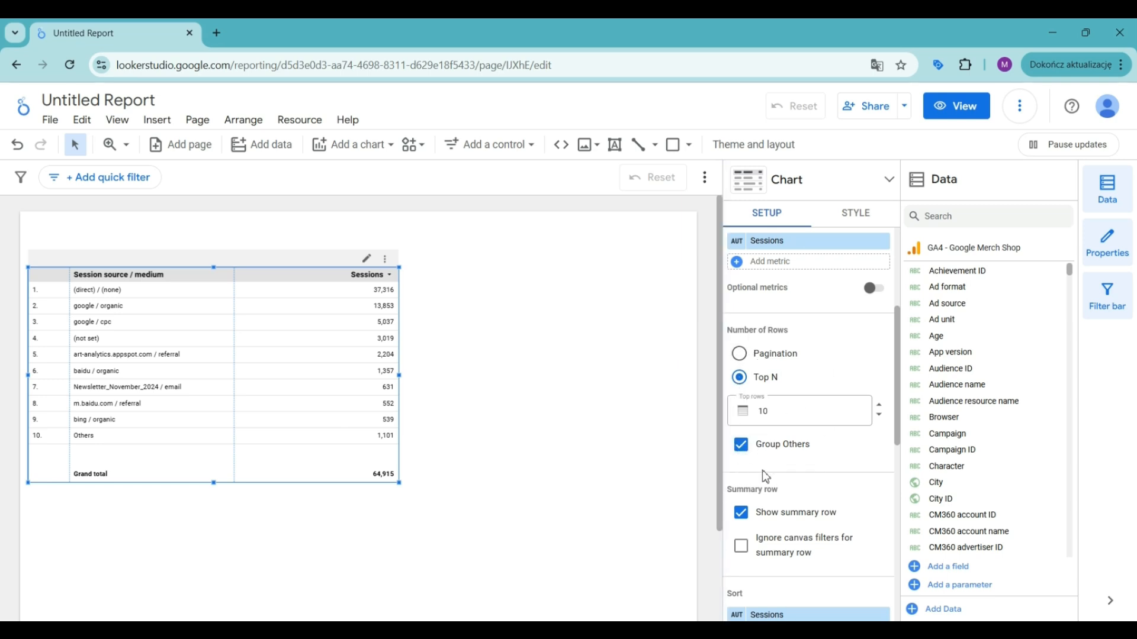
Step: Switch the table back to pagination with 20 rows per page and try its page navigation
left_click(739, 354)
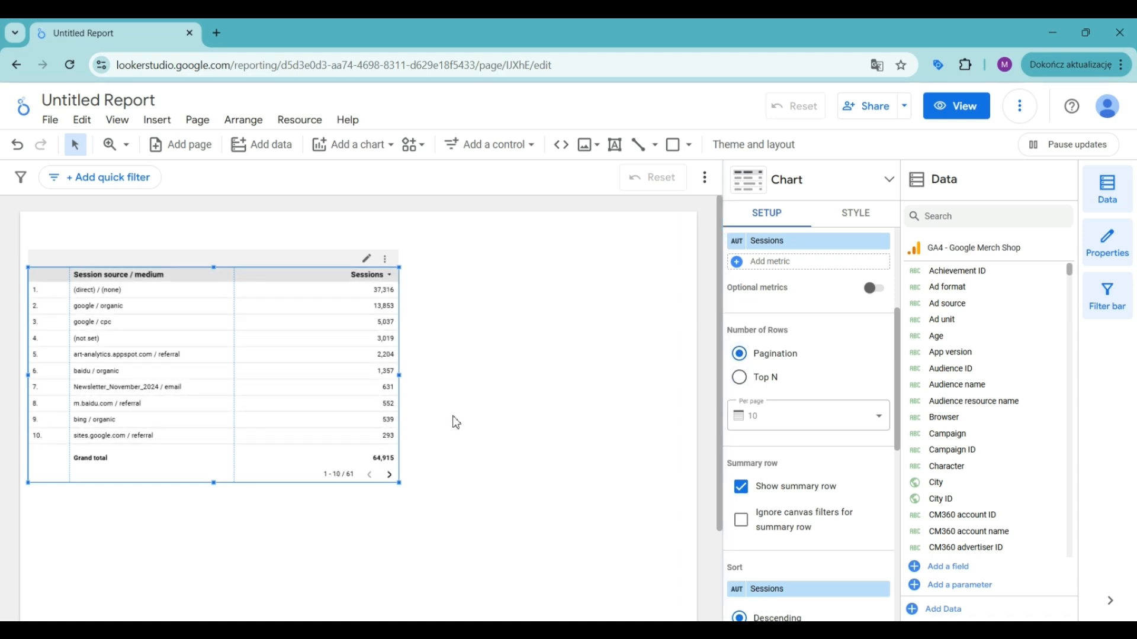
left_click(810, 419)
left_click(787, 330)
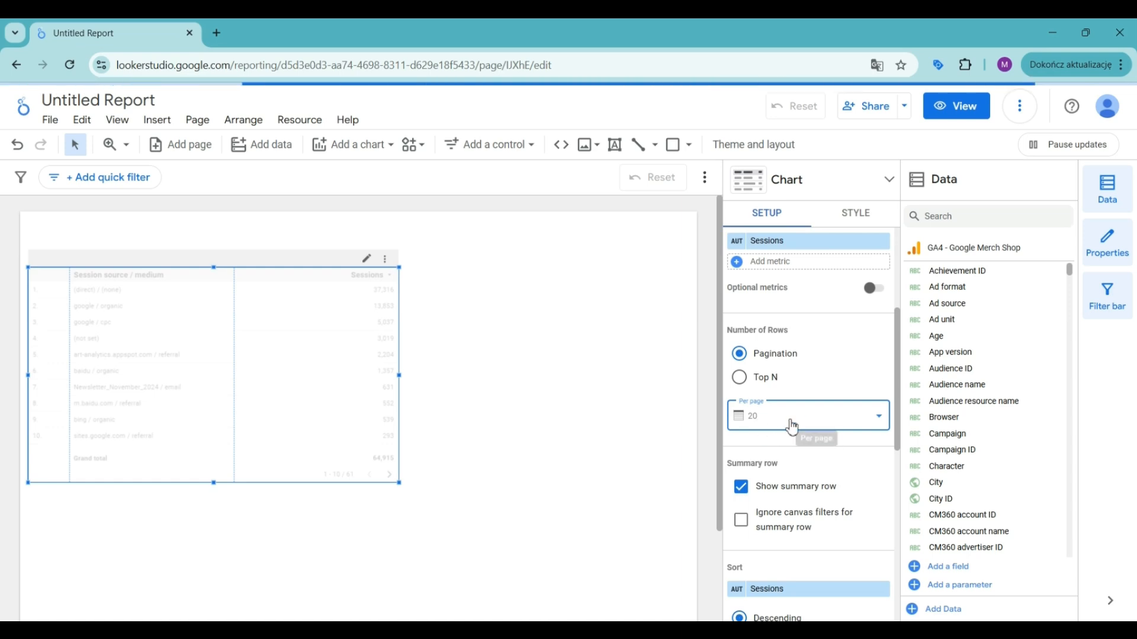
left_click(390, 479)
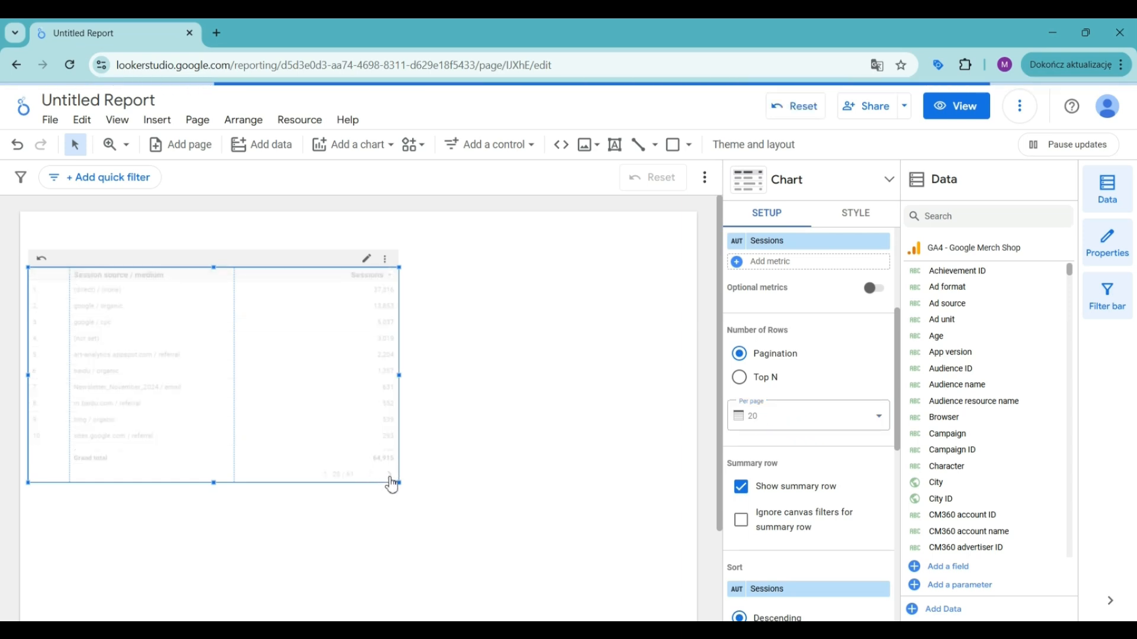
left_click(388, 477)
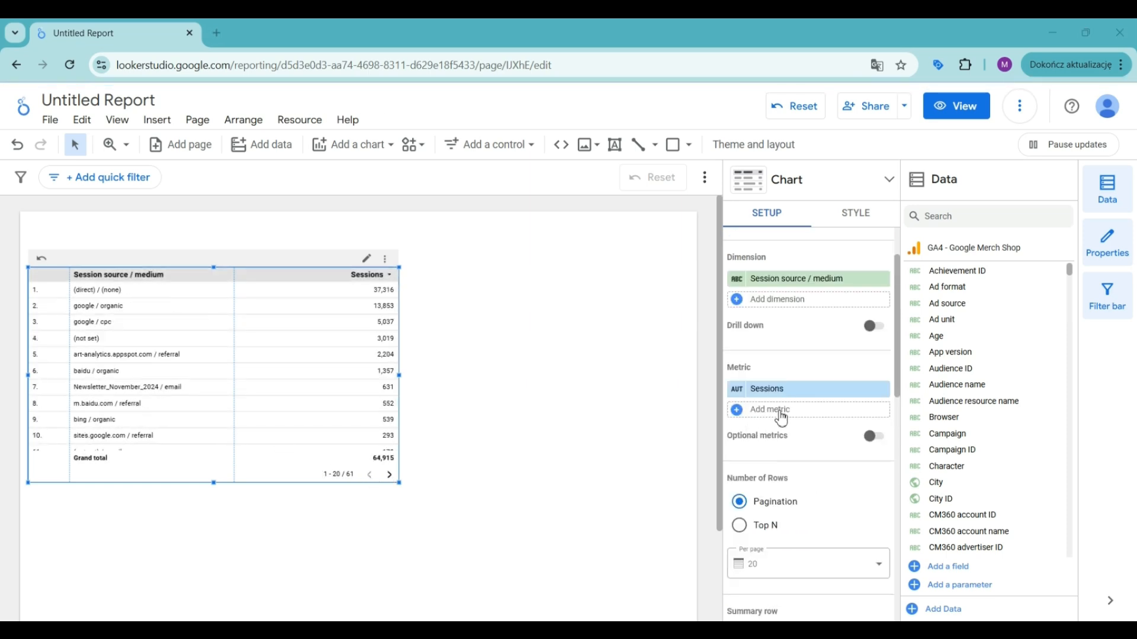
Step: Add Active users as a second metric and narrow the Sessions column so the new column's full header fits
left_click(782, 410)
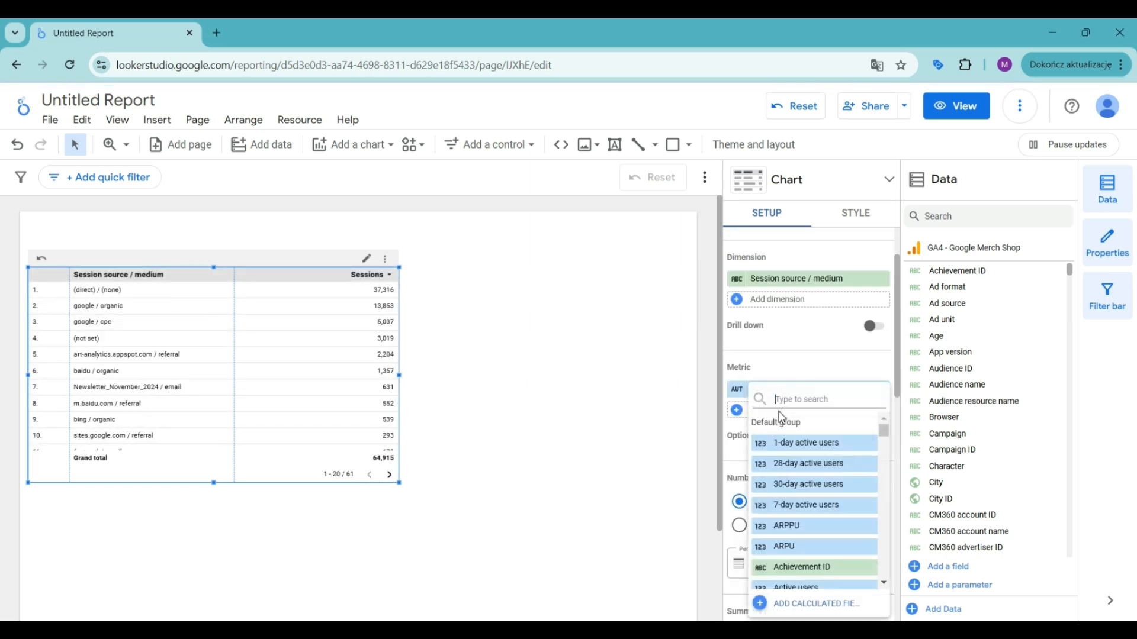
type("activ")
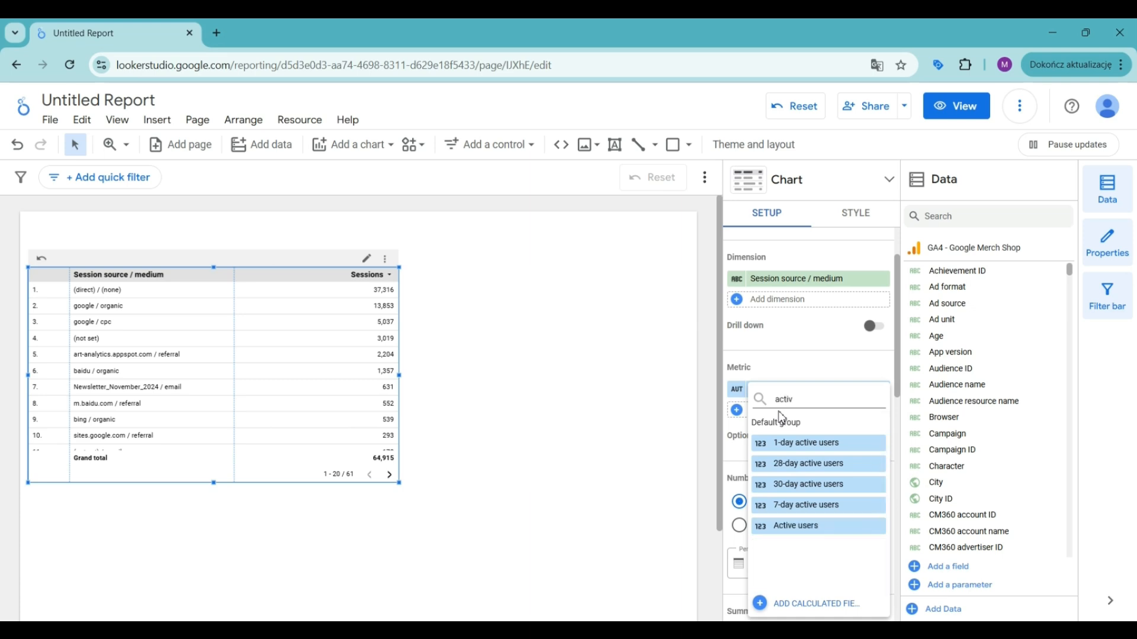
left_click(787, 525)
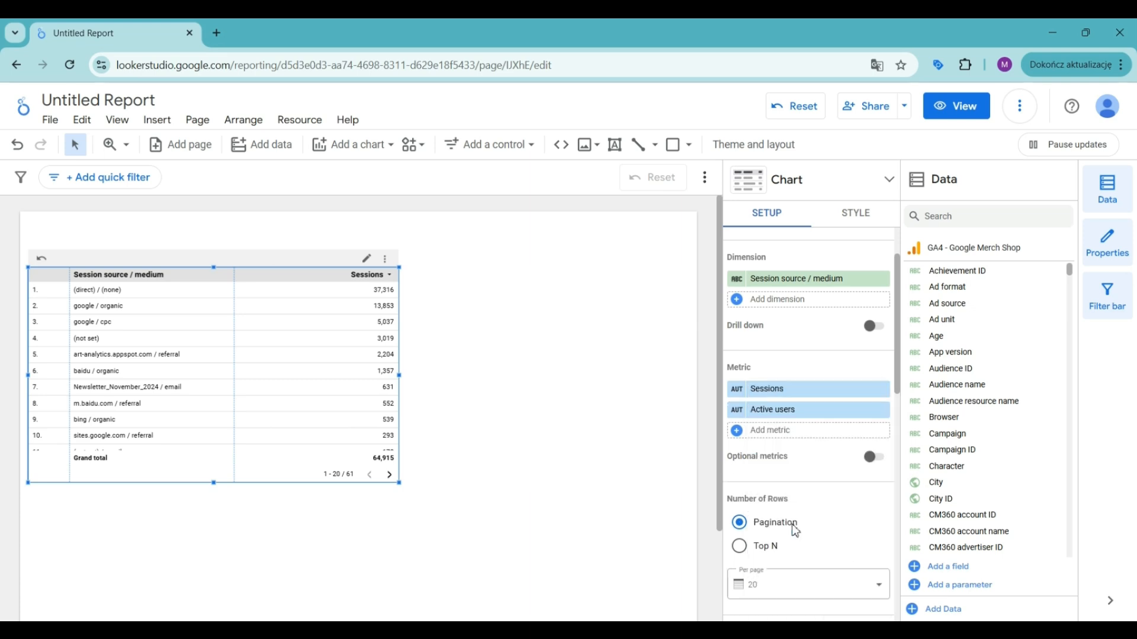
scroll(827, 449, "down", 6)
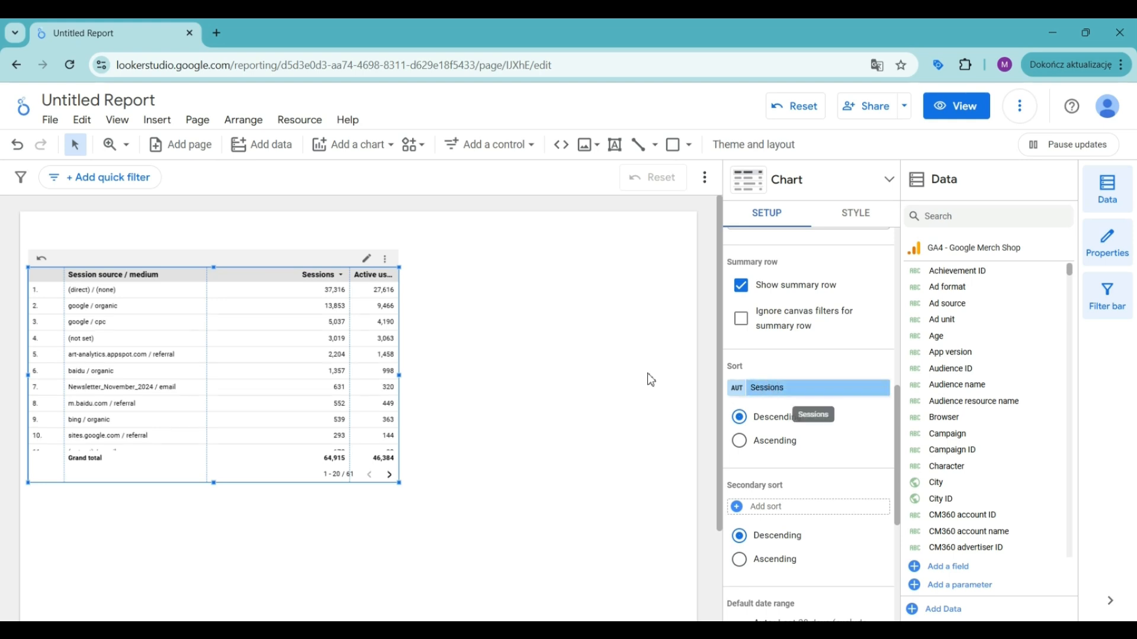
left_click_drag(351, 273, 304, 274)
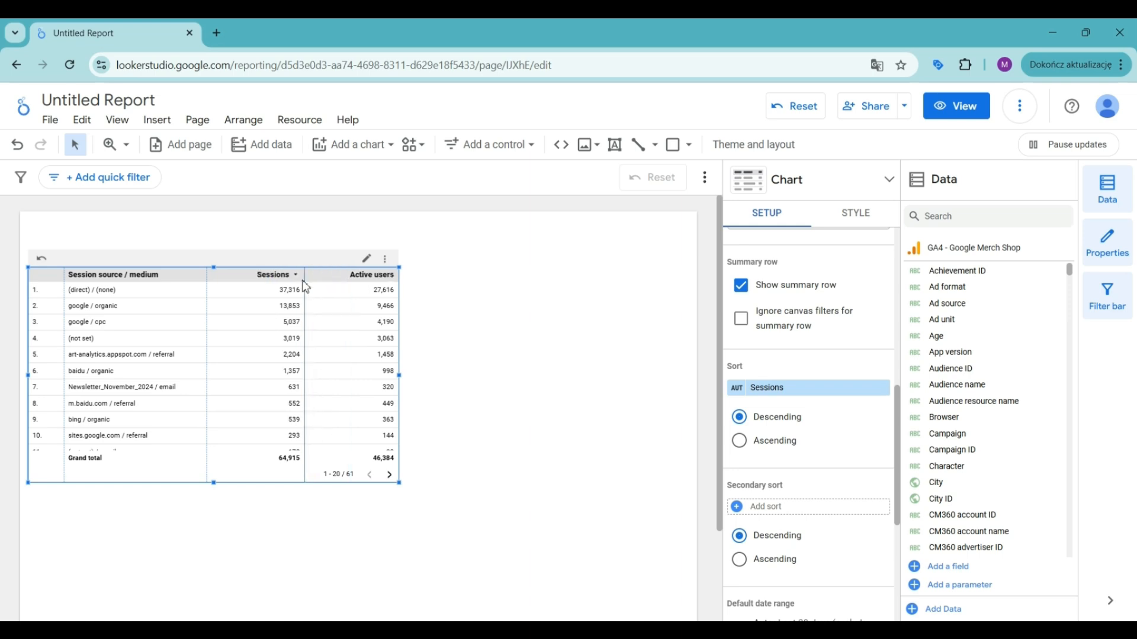
Step: Search the fields for Sessions and choose it as the table's sort field
left_click(779, 389)
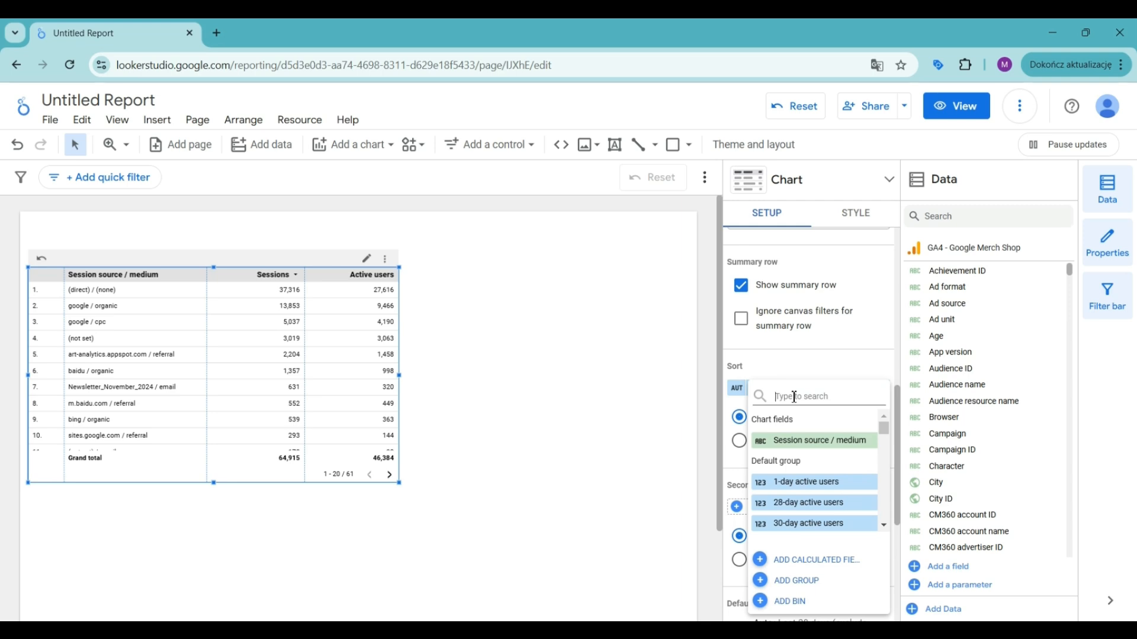
type("sees")
type("ss")
scroll(829, 482, "down", 4)
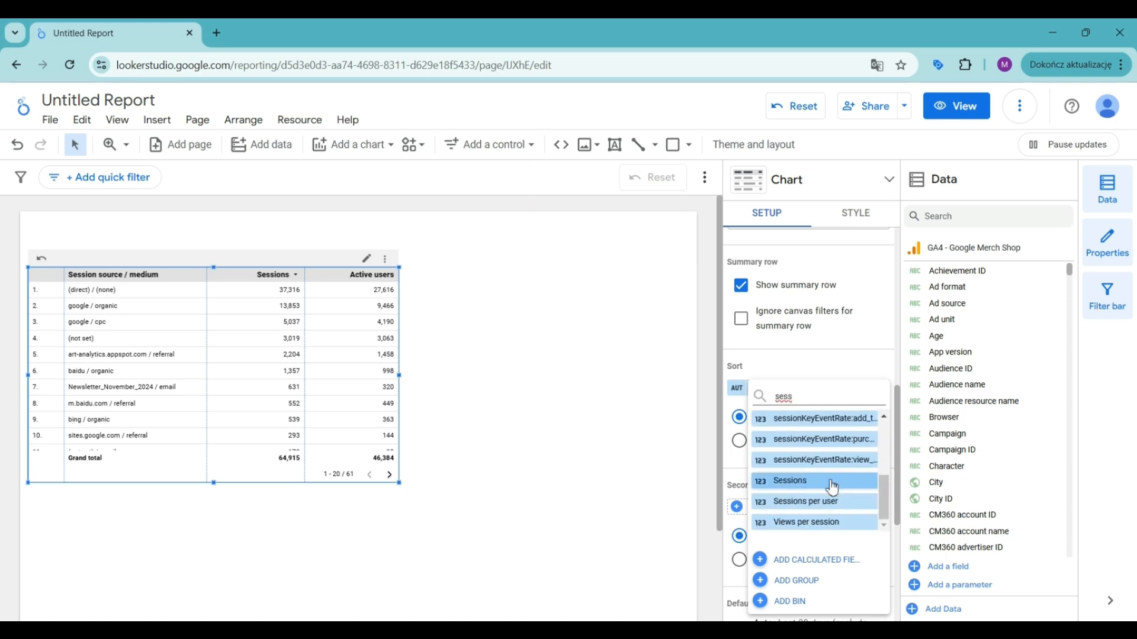
left_click(829, 481)
Step: Change the table's sort field to Active users, keeping descending order
left_click(801, 392)
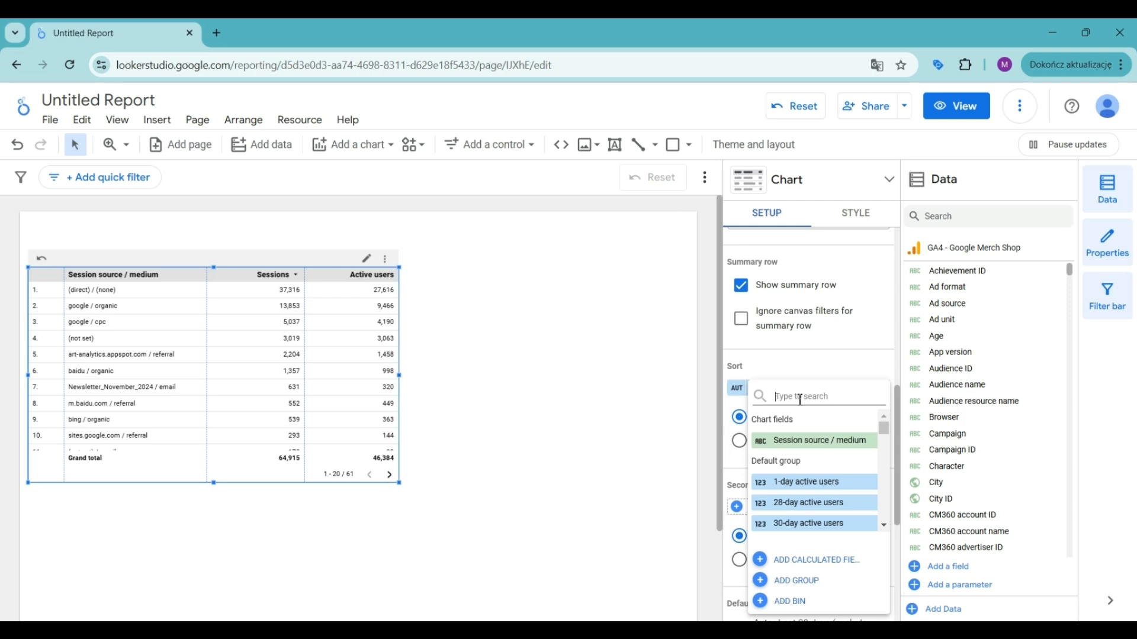
type("active")
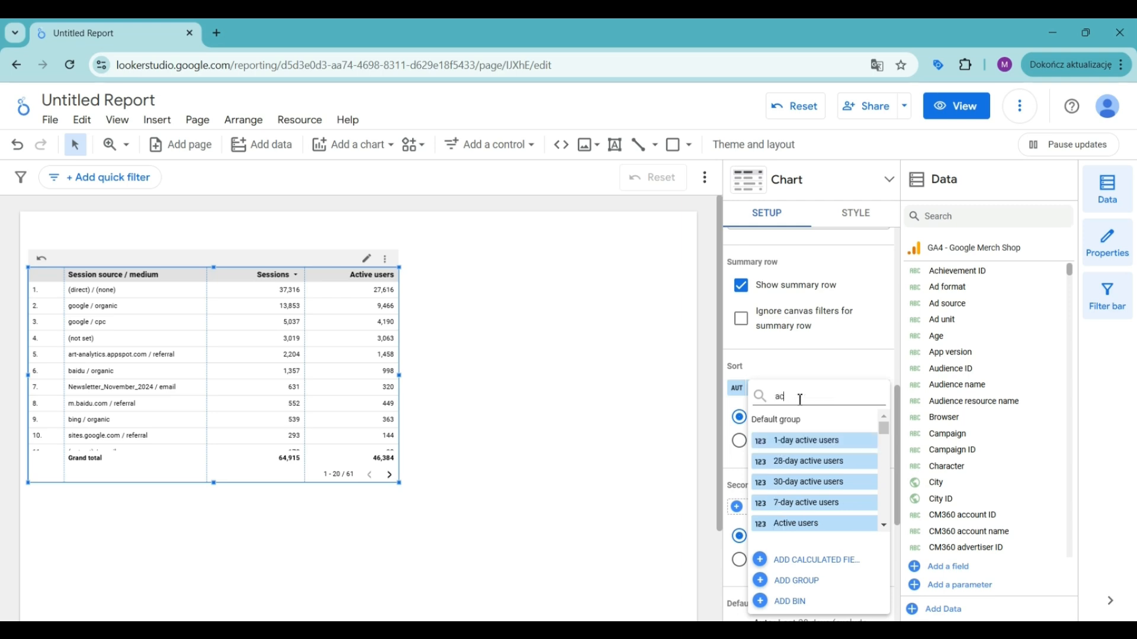
left_click(797, 523)
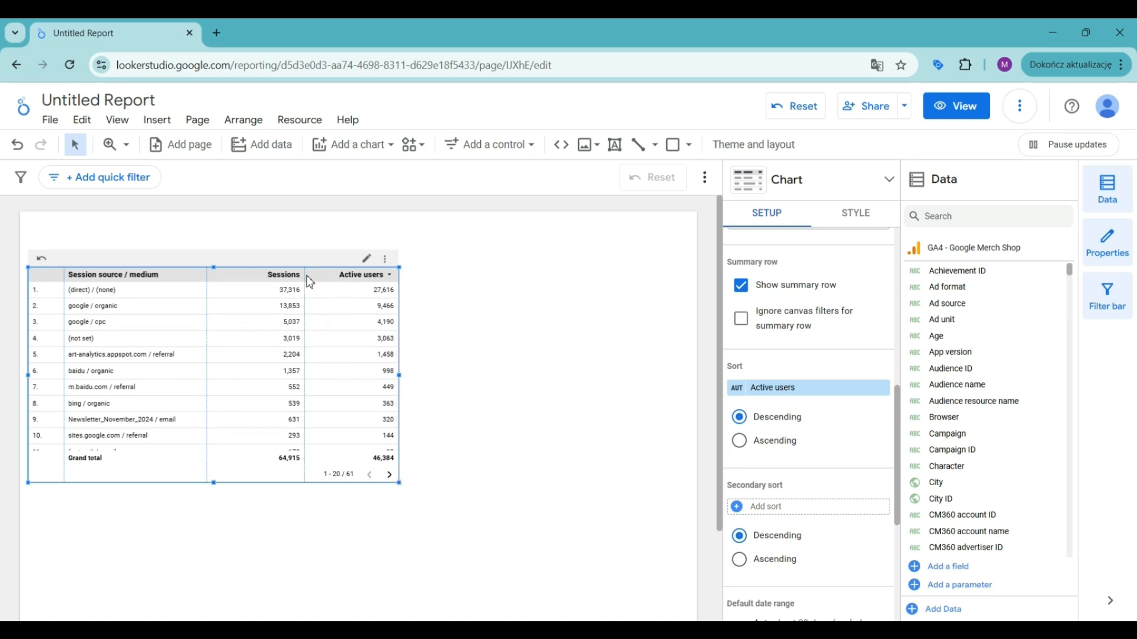
Step: Sort the table from its column headers by Sessions, Active users and finally Session source / medium
left_click(274, 277)
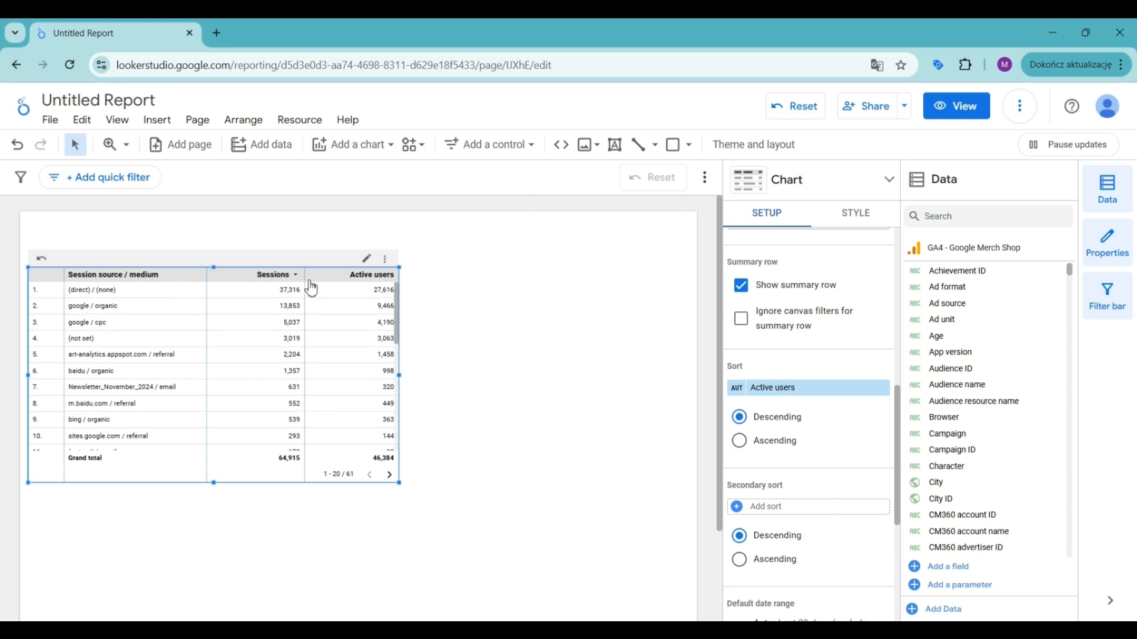
left_click(355, 276)
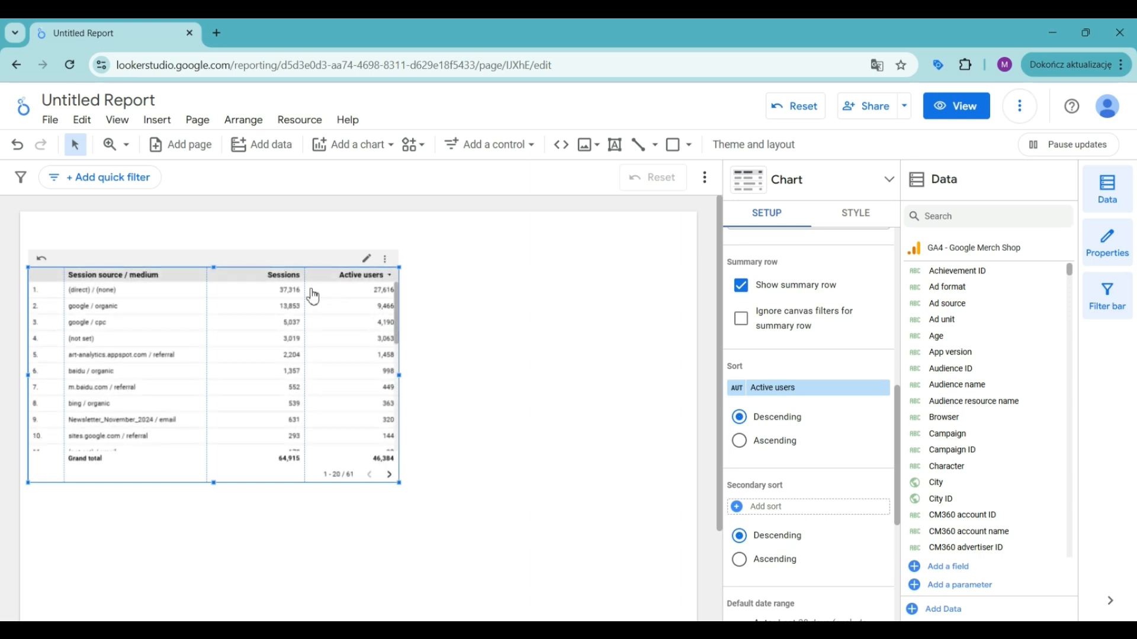
left_click(140, 277)
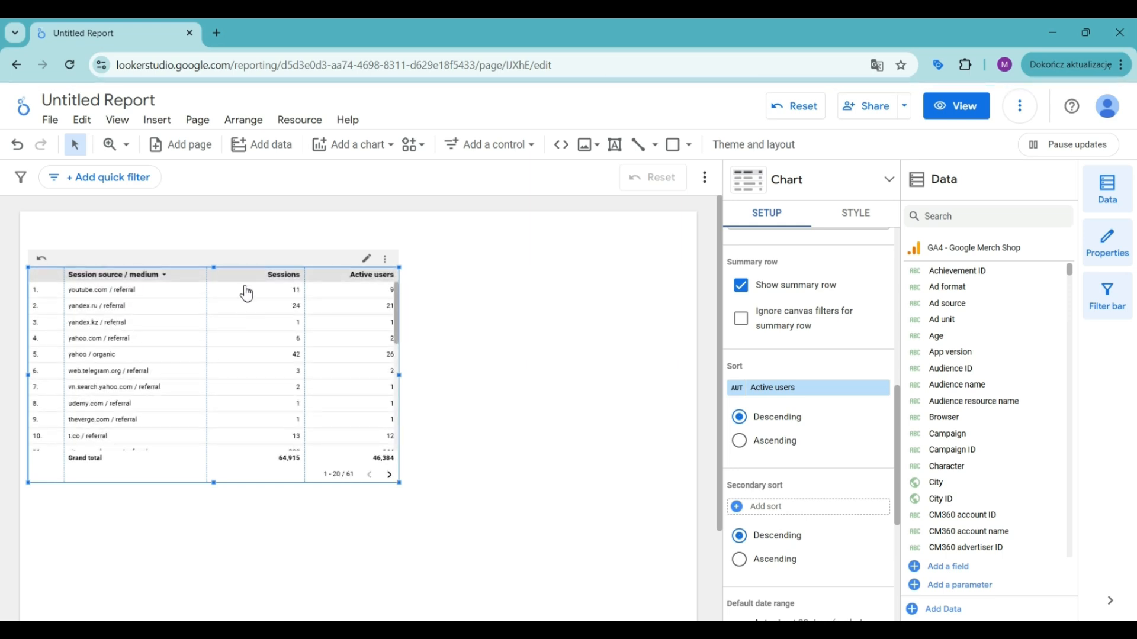
Step: Examine the custom options for the table's default date range, including Last 7 days and Advanced, and return to the Auto range
scroll(812, 431, "down", 1)
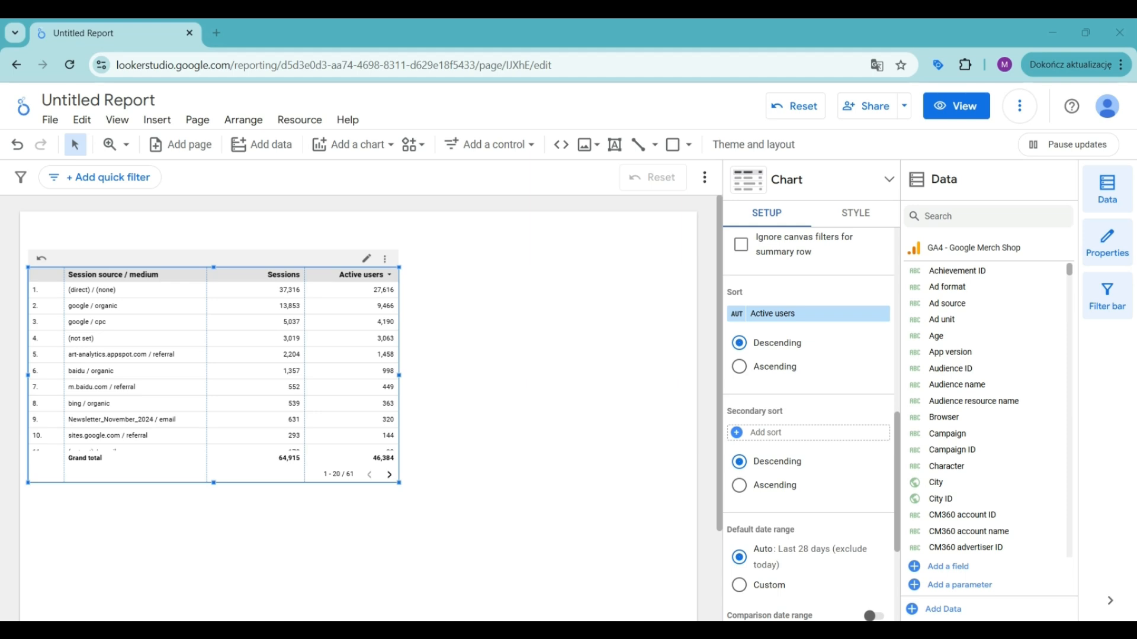
scroll(825, 397, "down", 2)
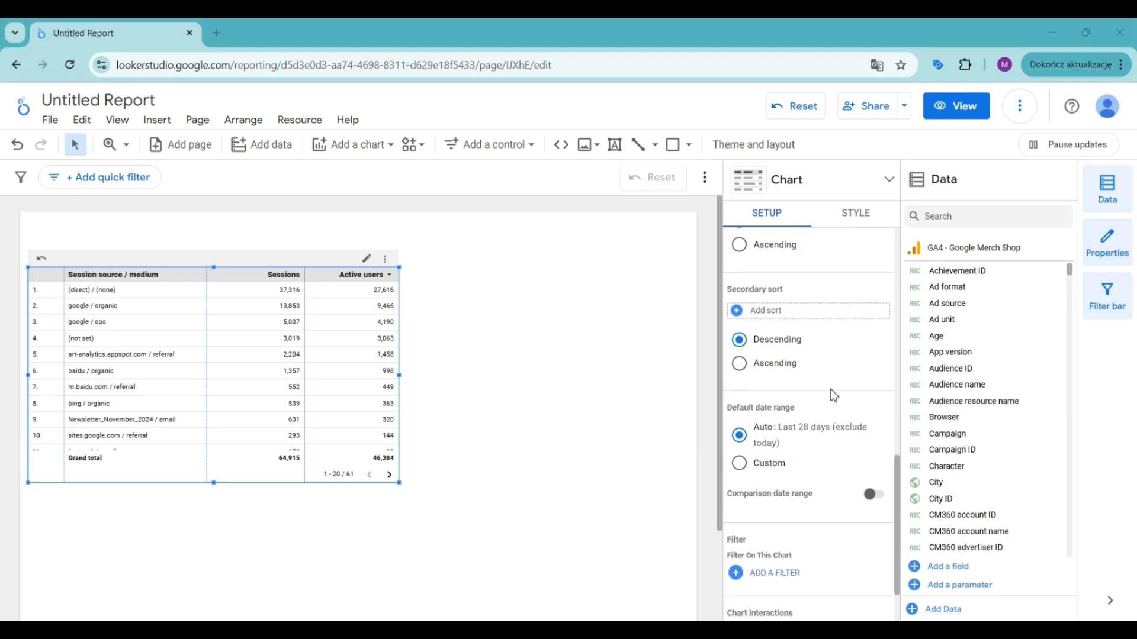
scroll(830, 389, "down", 1)
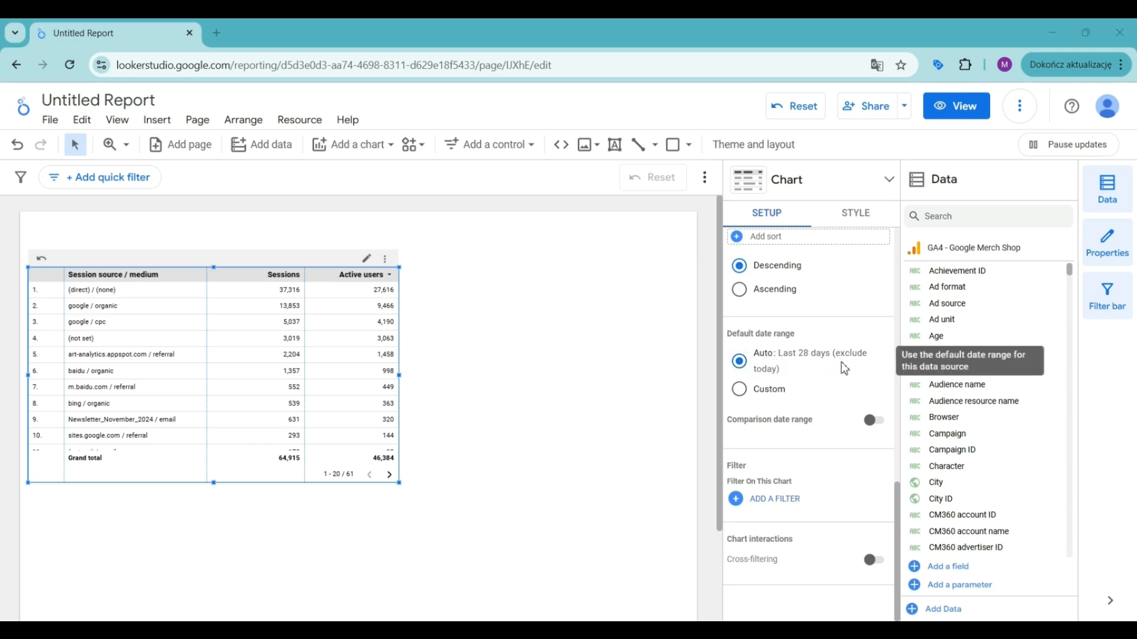
left_click(740, 391)
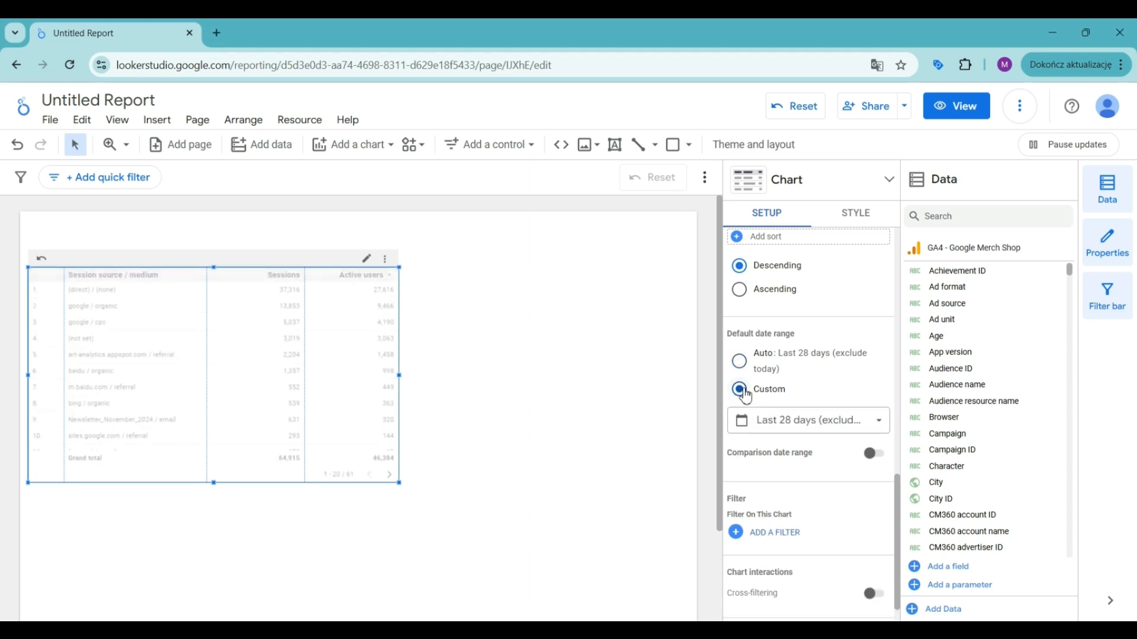
left_click(786, 425)
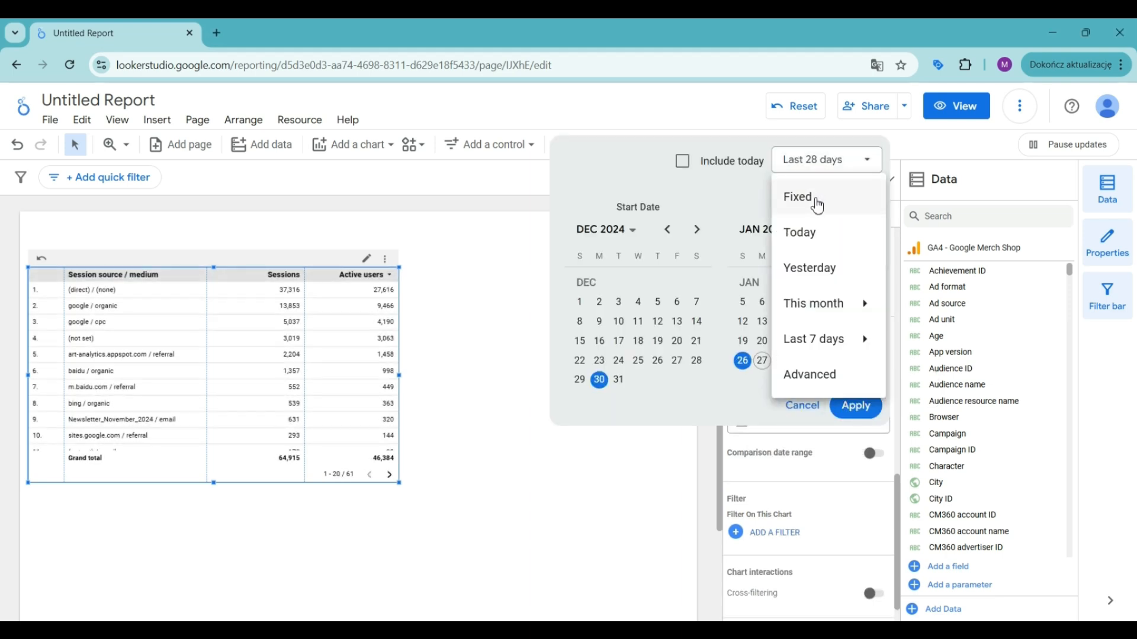
mouse_move(816, 304)
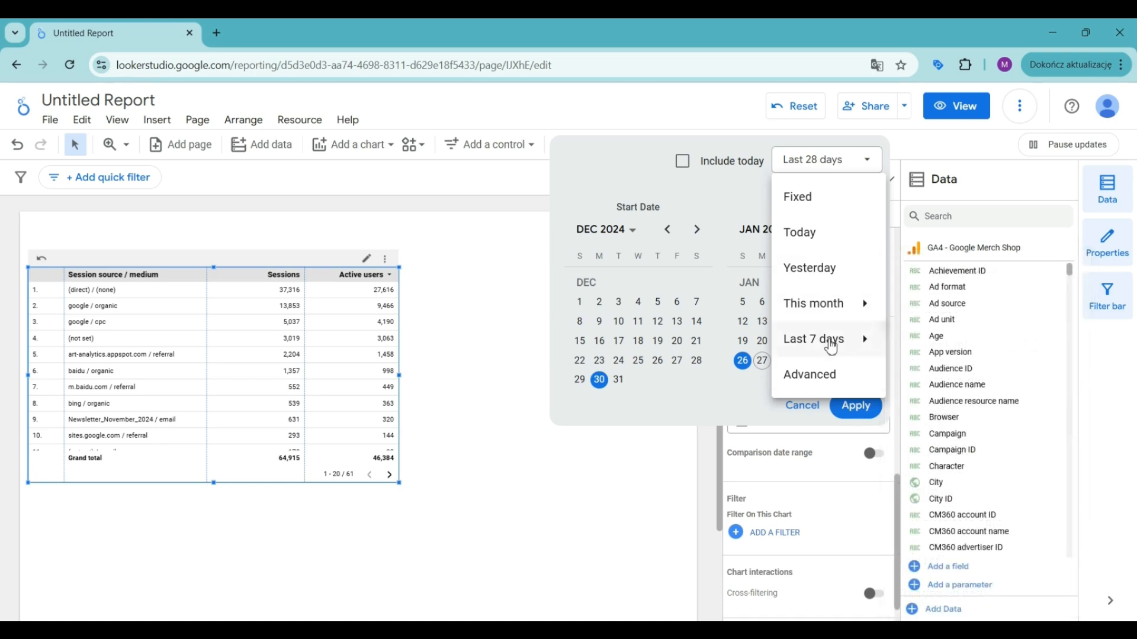
left_click(866, 348)
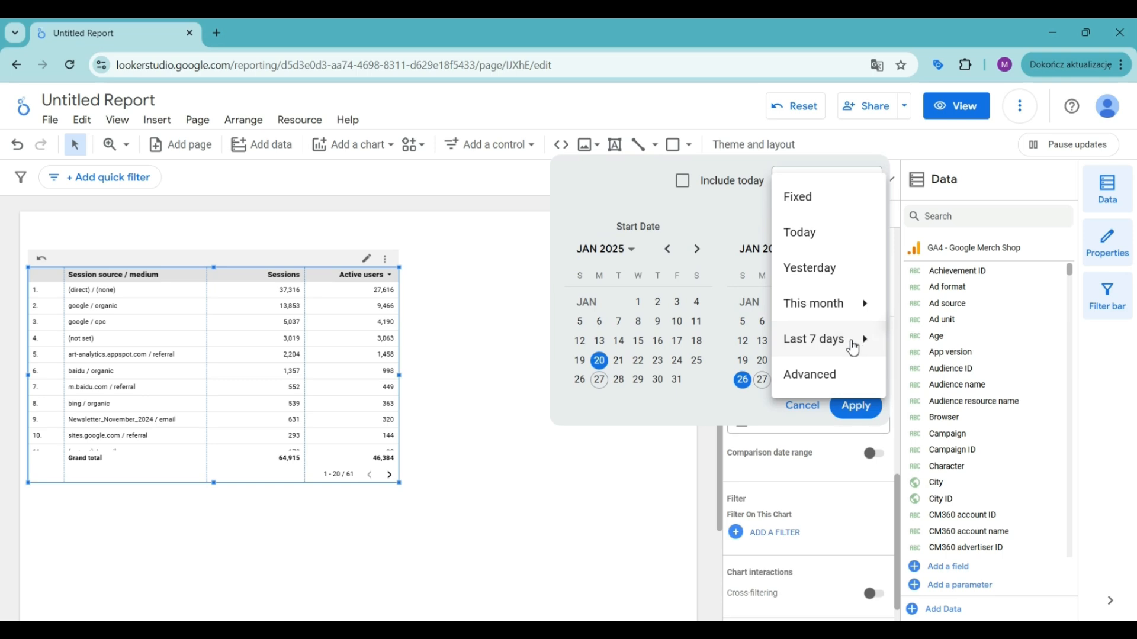
left_click(829, 379)
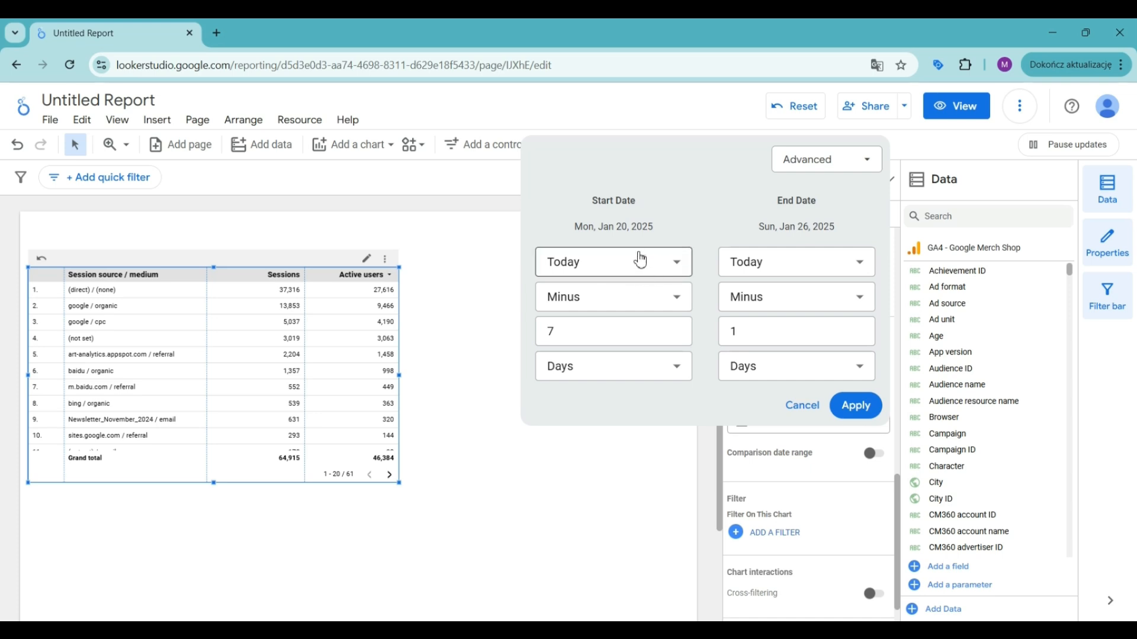
left_click(802, 406)
left_click(796, 368)
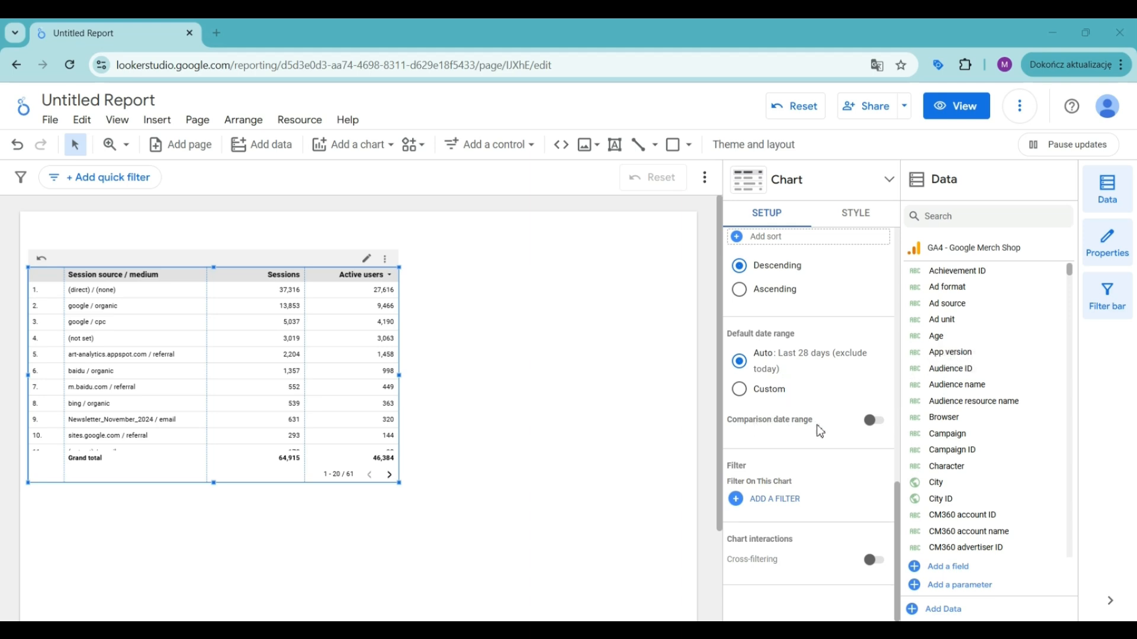
Step: Turn on the table's comparison date range and set it to a fixed period from Dec 1 to Dec 20, 2024
left_click(879, 426)
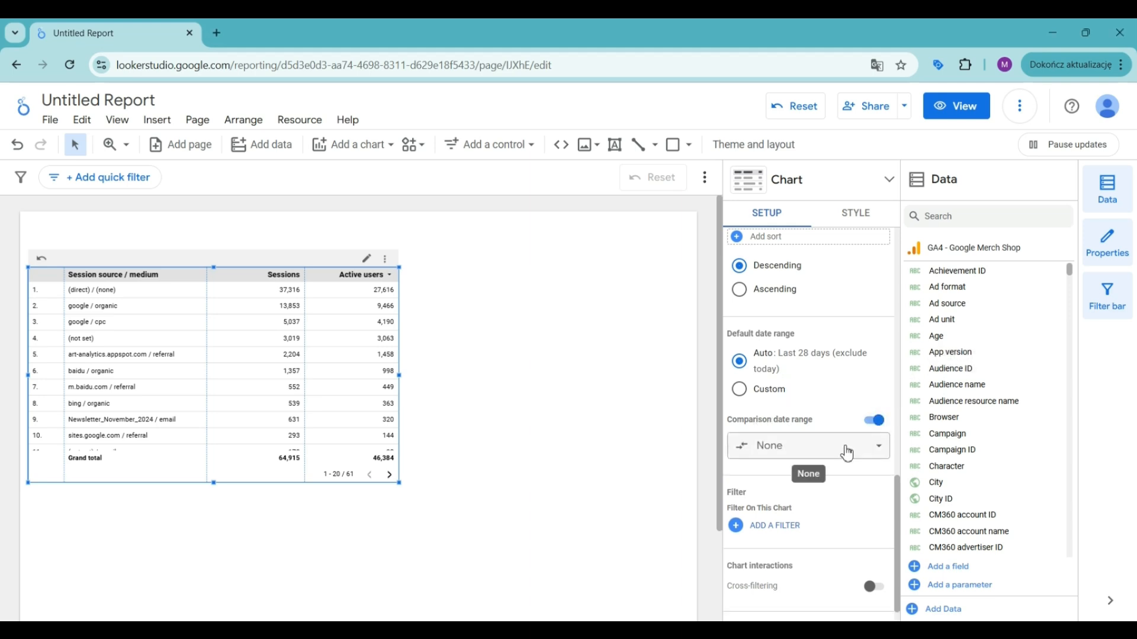
left_click(845, 452)
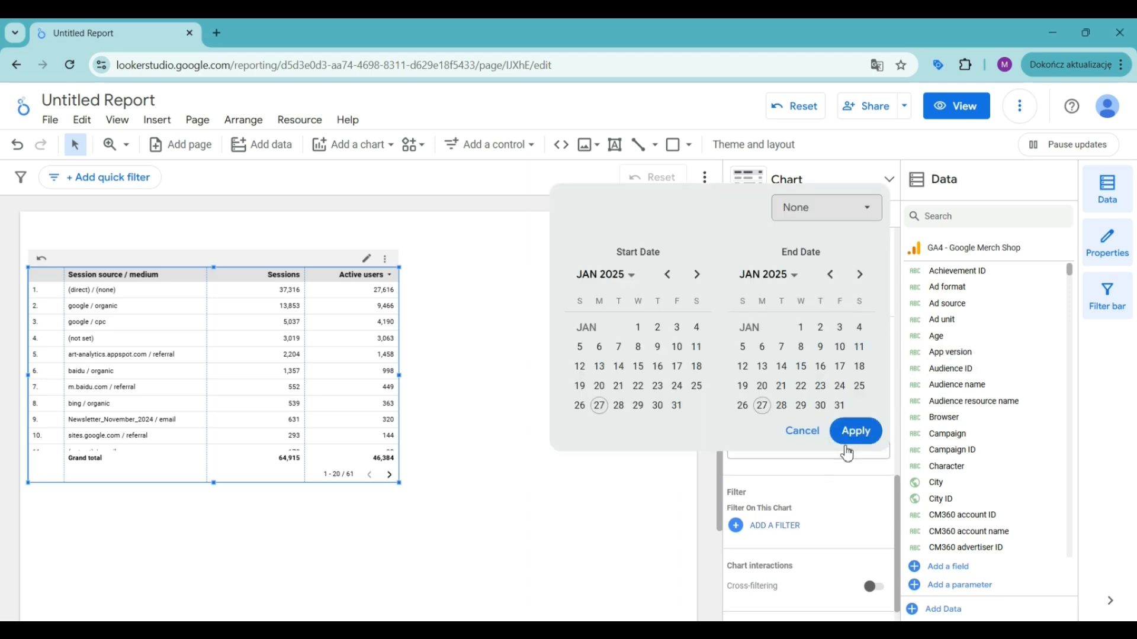
left_click(827, 214)
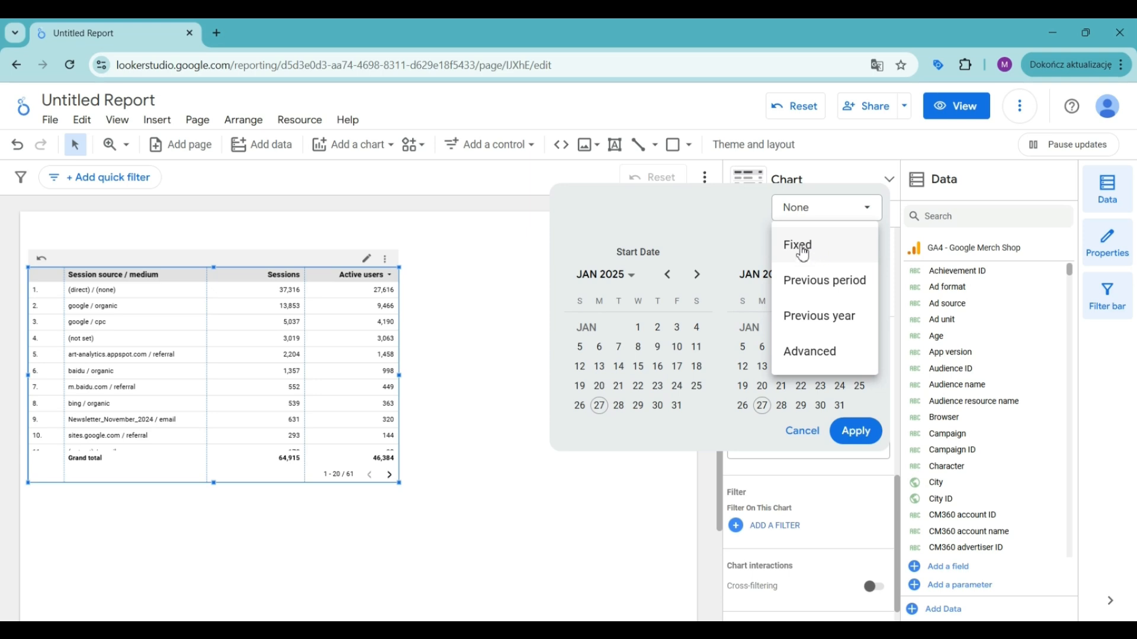
left_click(640, 329)
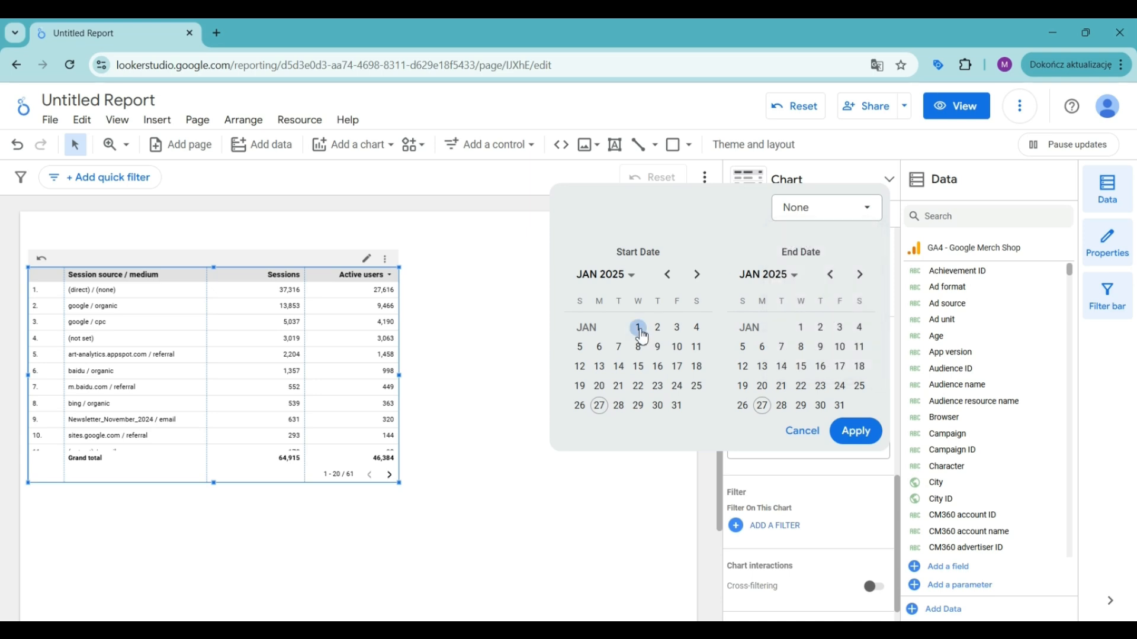
left_click(639, 330)
left_click(668, 276)
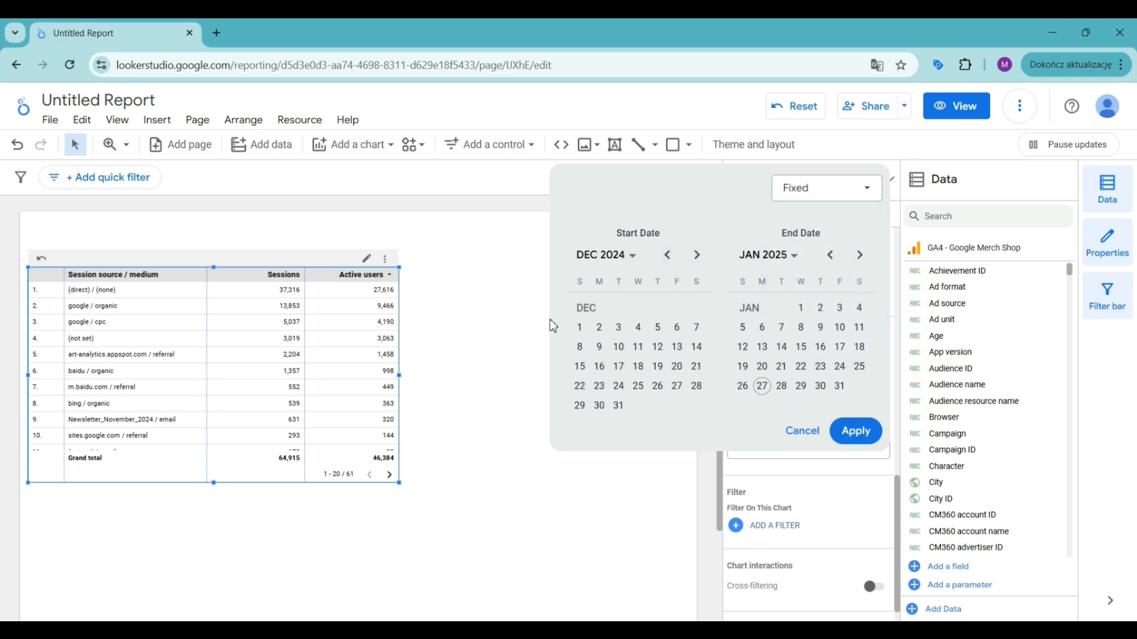
left_click(579, 327)
left_click(831, 255)
left_click(839, 367)
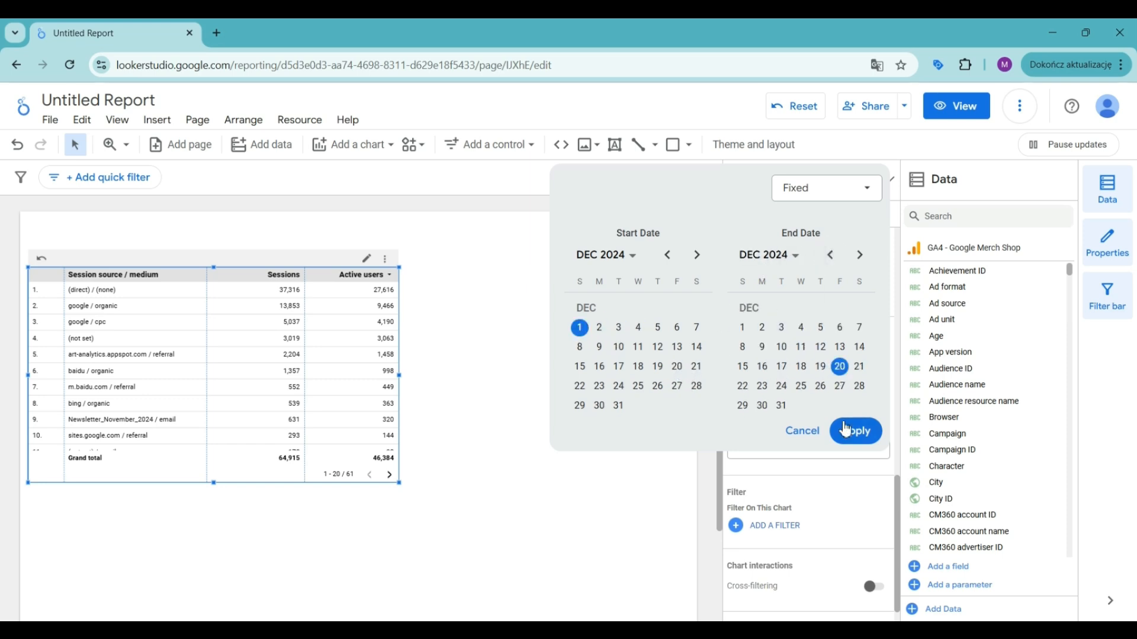
left_click(853, 432)
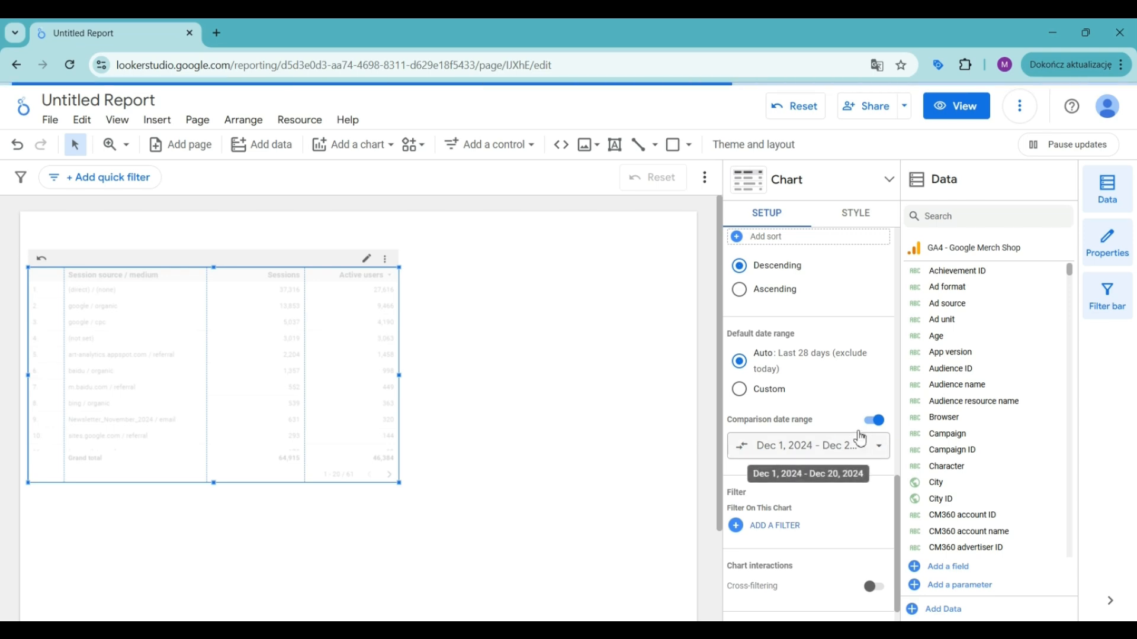
Step: Change the table's comparison date range to Previous period
left_click(838, 451)
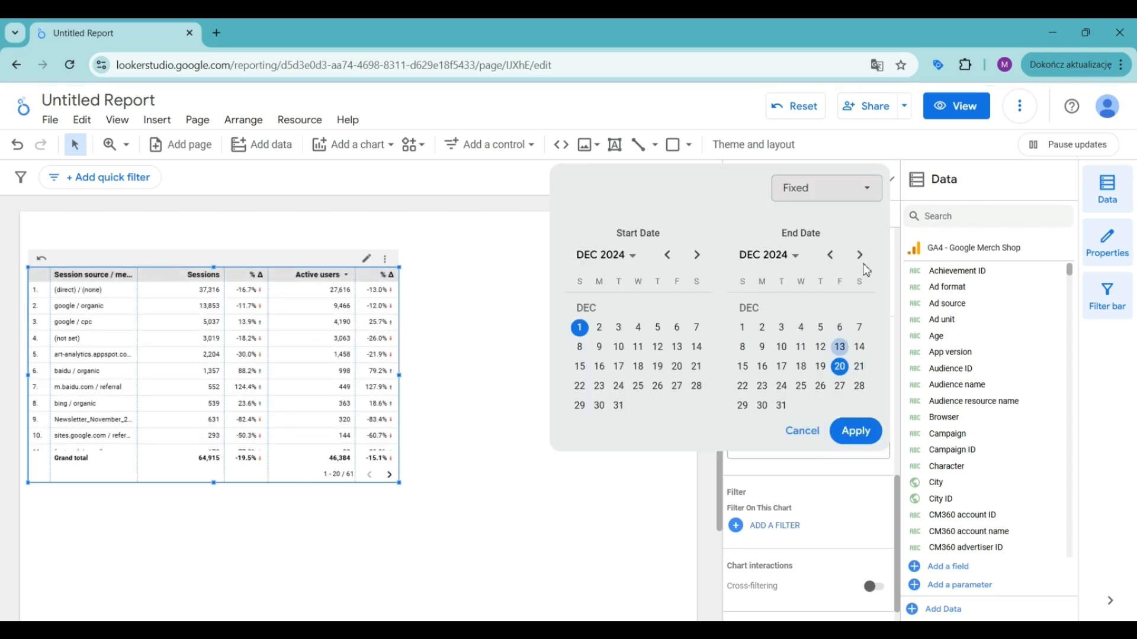
left_click(840, 200)
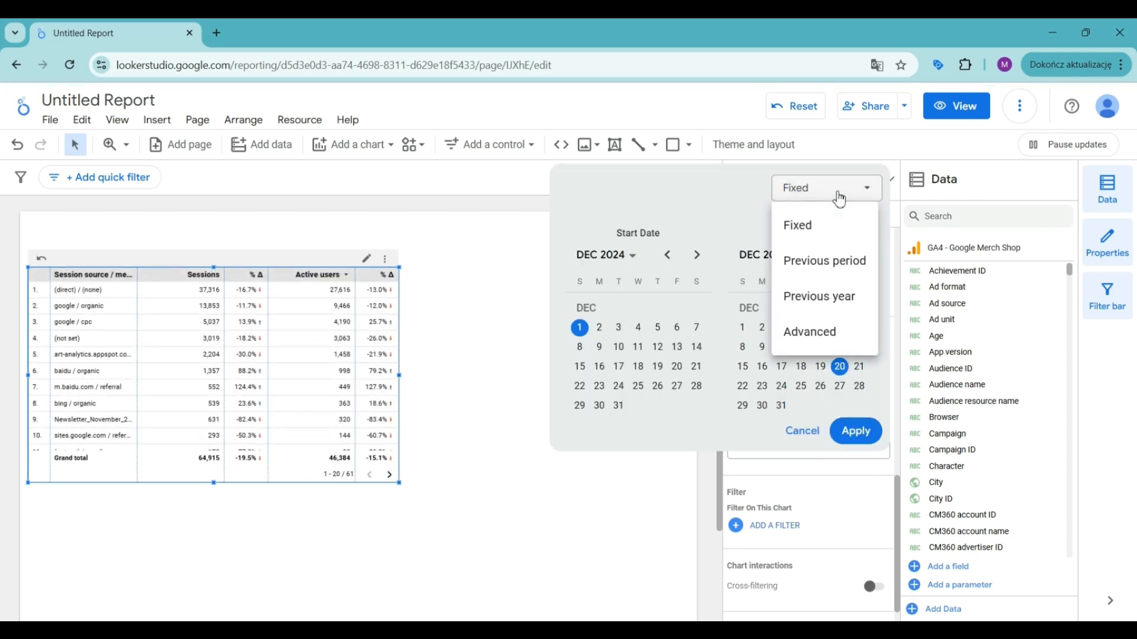
left_click(826, 262)
left_click(856, 431)
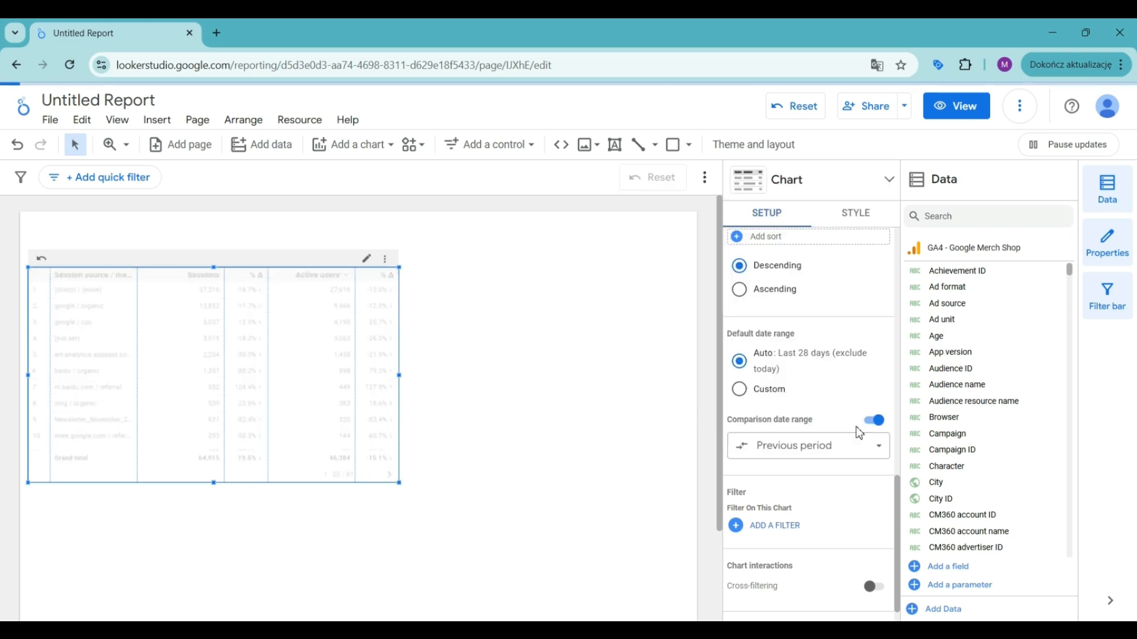
Step: Undo the last change to the table's column layout
scroll(799, 383, "up", 1)
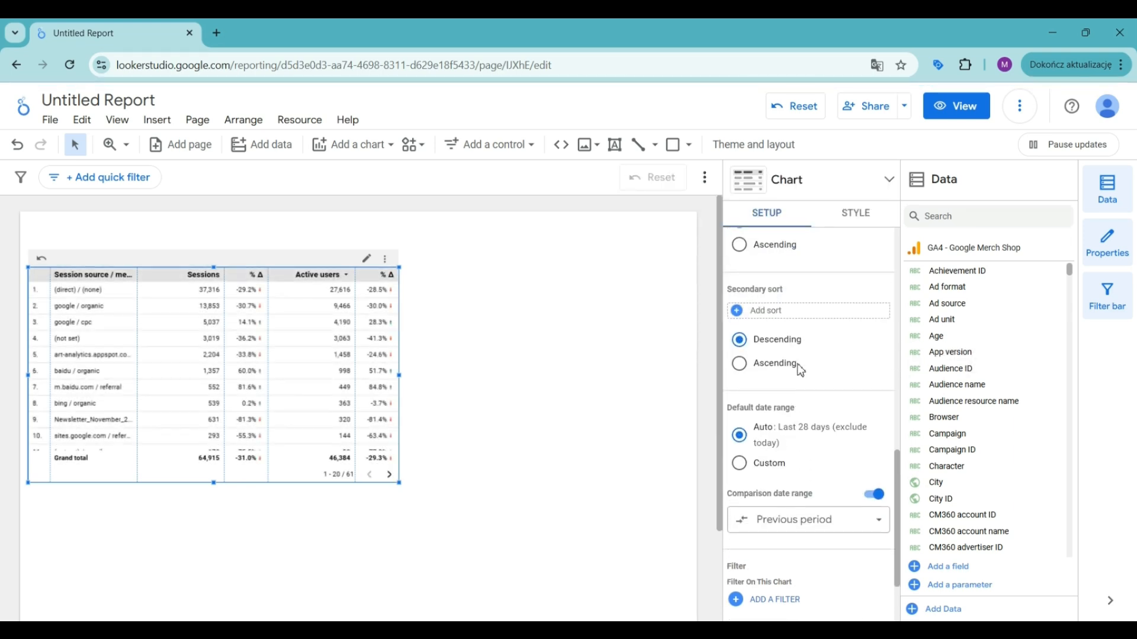
scroll(798, 367, "up", 1)
scroll(799, 367, "down", 1)
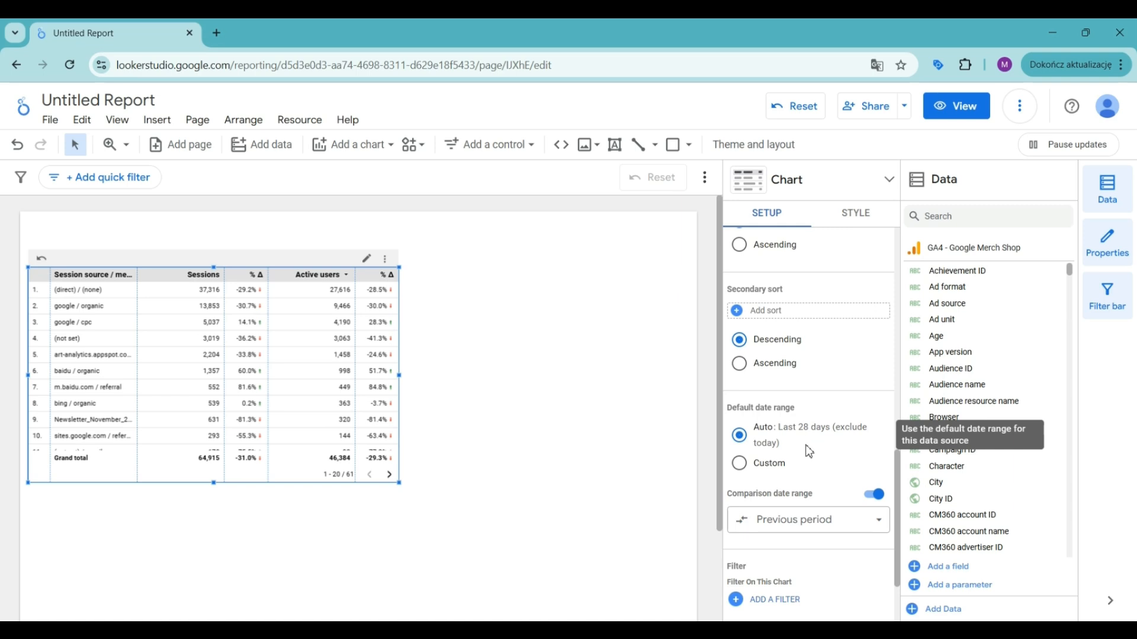
left_click(17, 144)
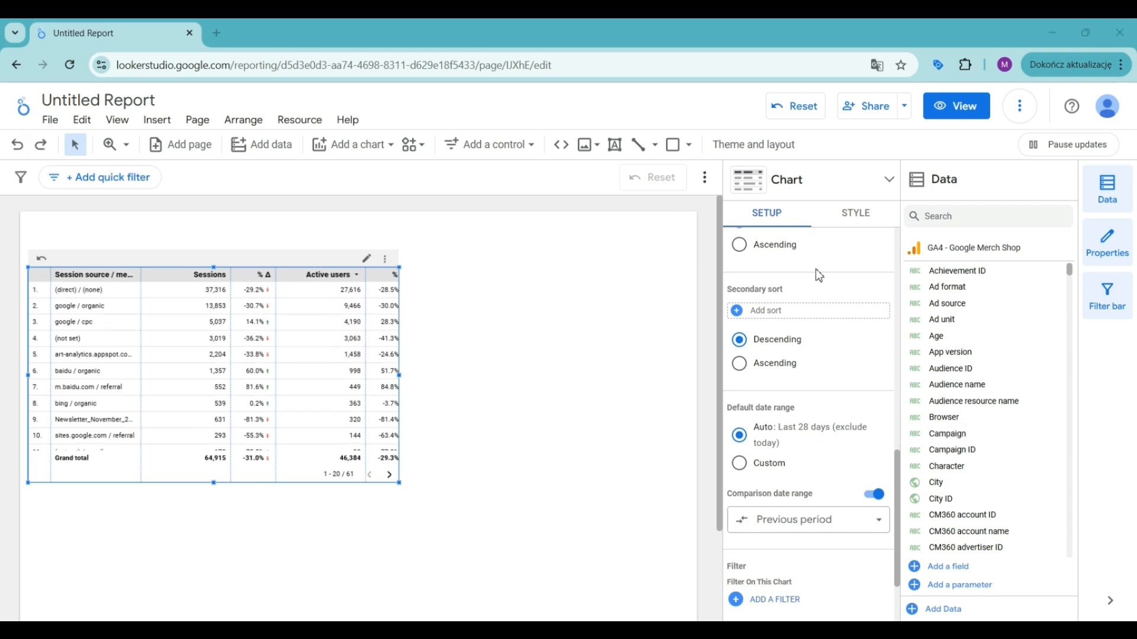
Step: Show the table's chart title in its style settings and name it "All sources"
left_click(848, 229)
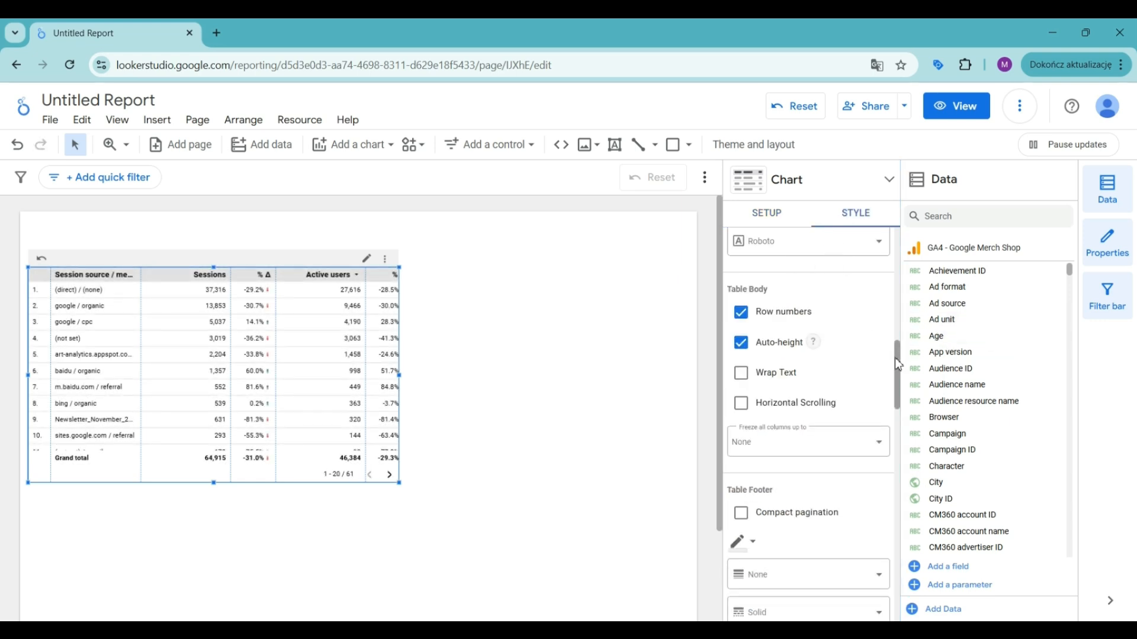
left_click_drag(897, 364, 895, 260)
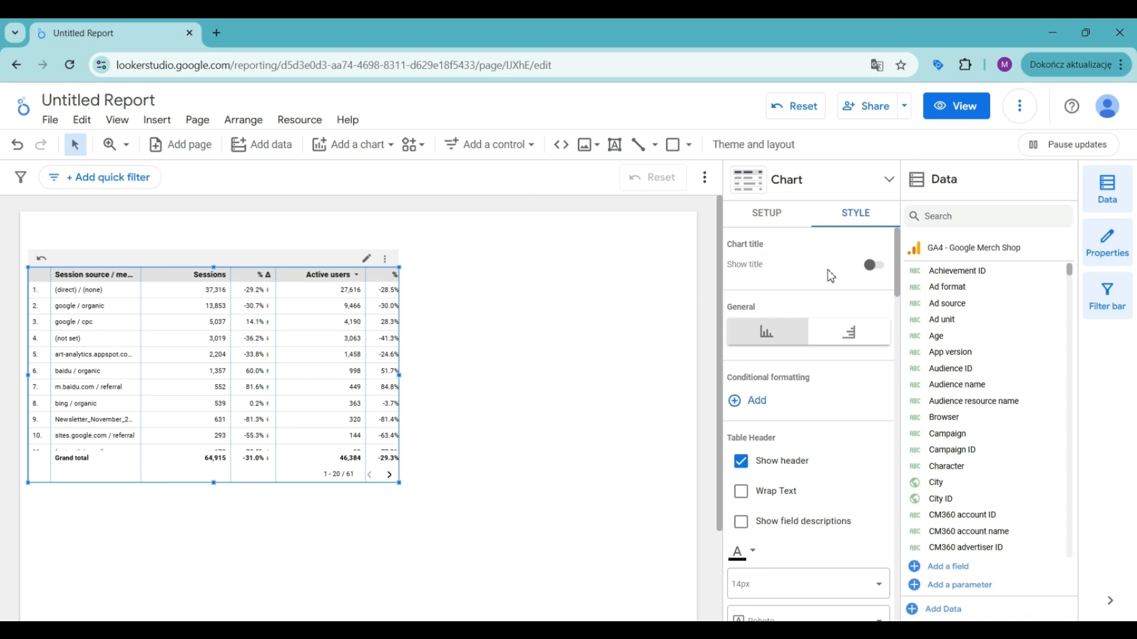
left_click(874, 267)
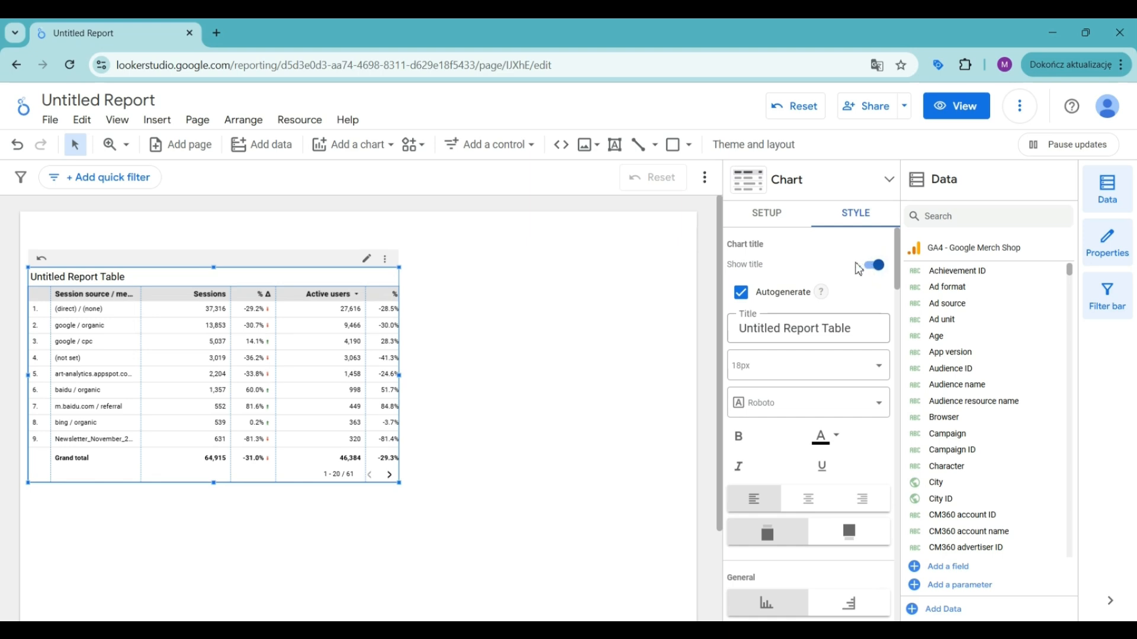
left_click(793, 324)
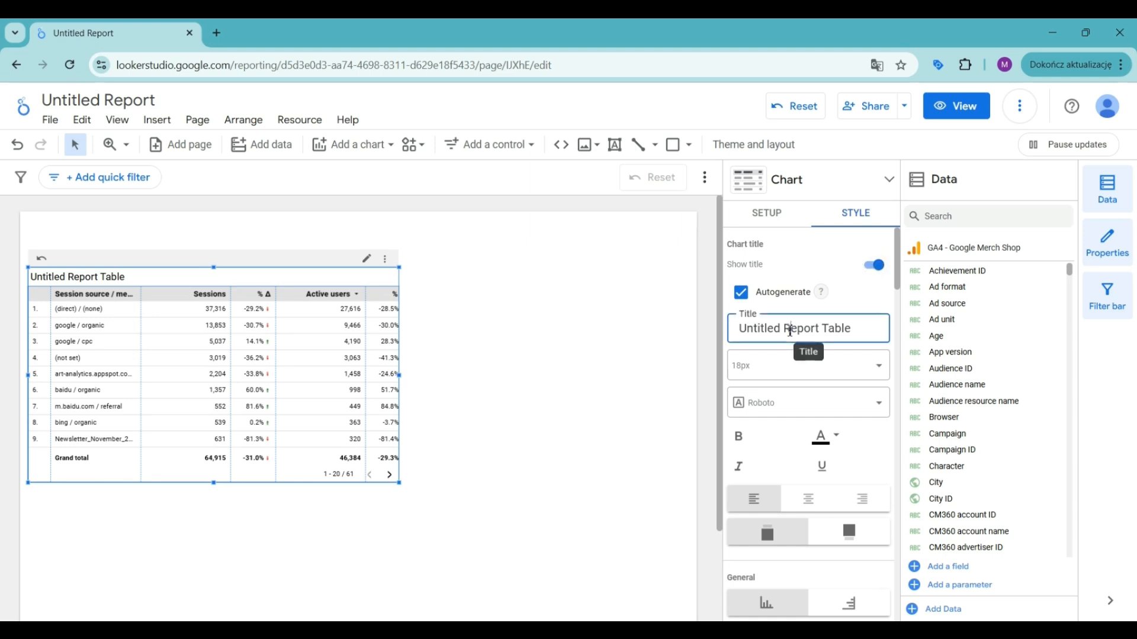
triple_click(790, 329)
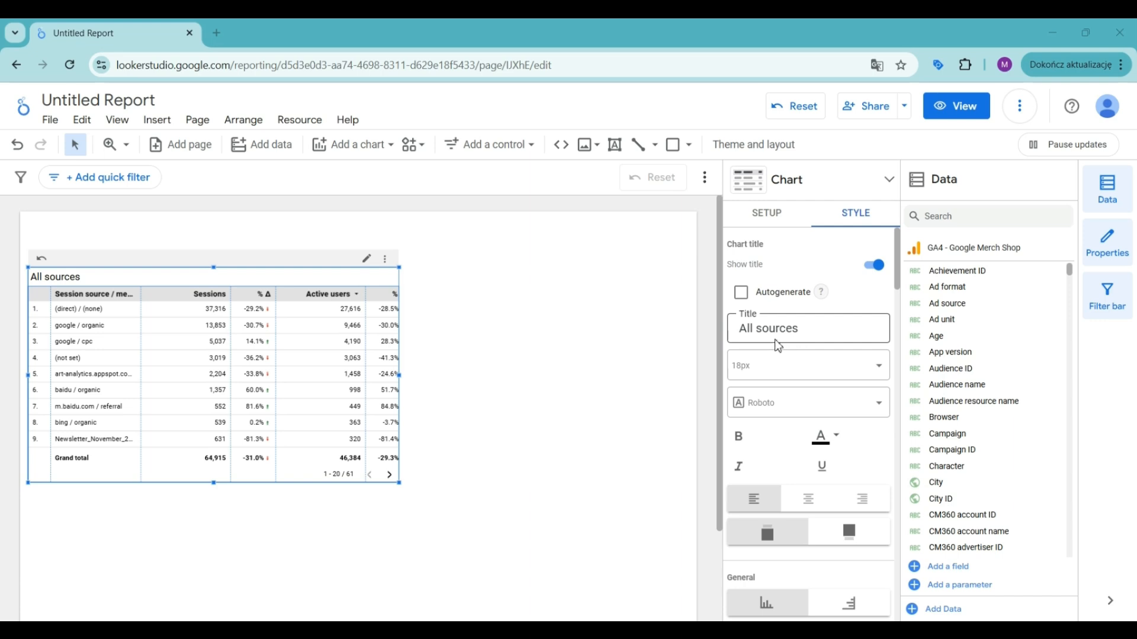
Step: Set the chart title's font to Raleway, keeping the 18px size
left_click(769, 368)
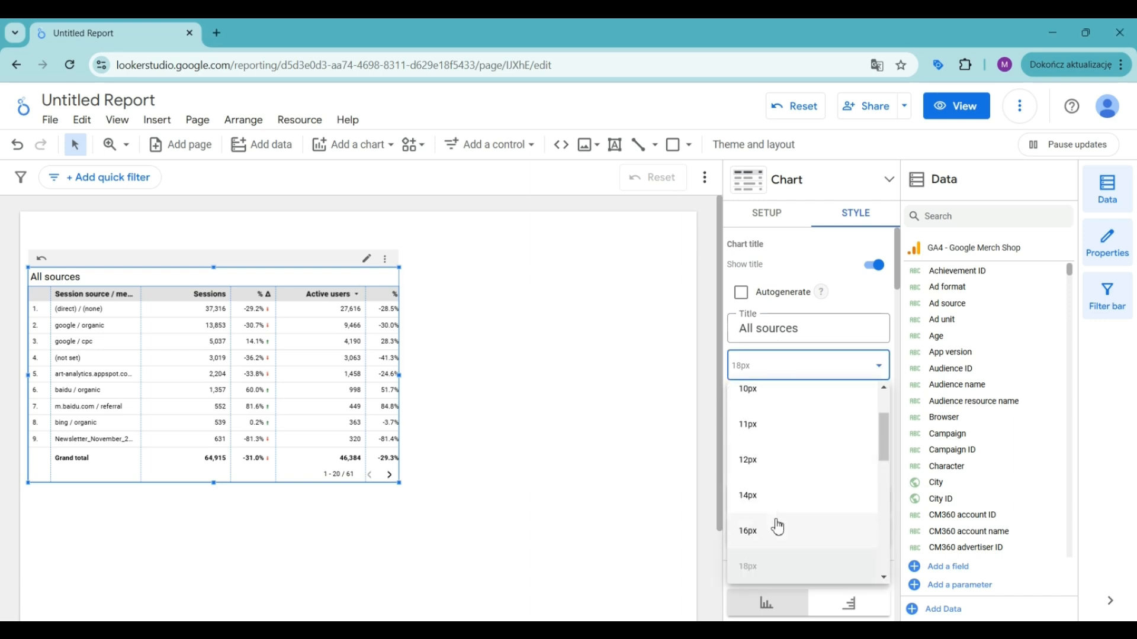
scroll(788, 509, "down", 1)
left_click(762, 499)
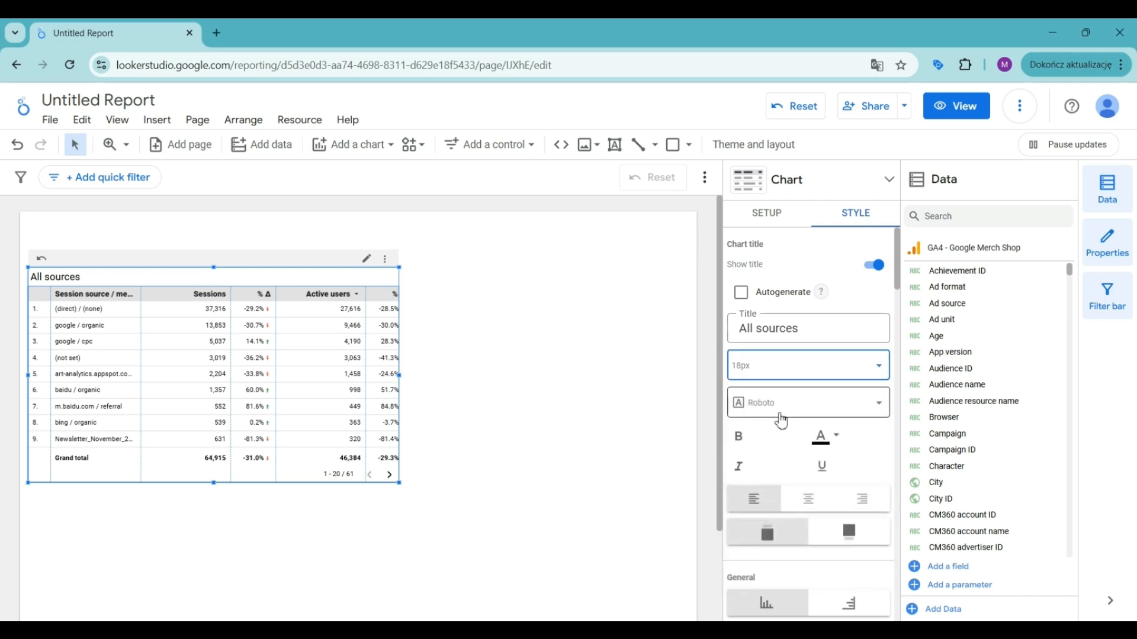
left_click(764, 409)
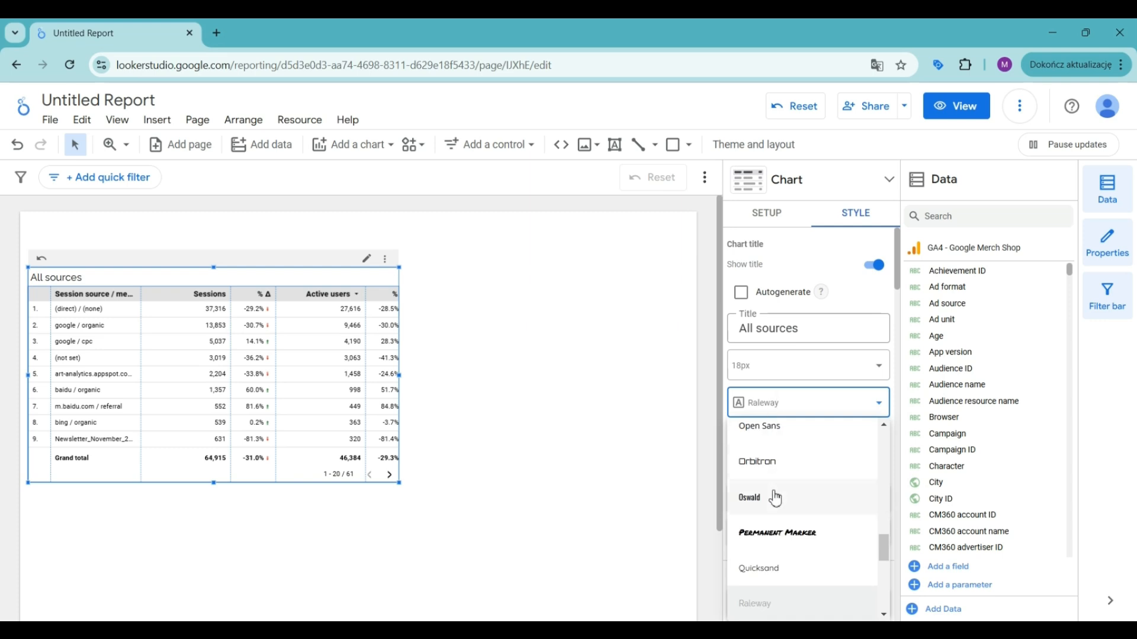
left_click(776, 605)
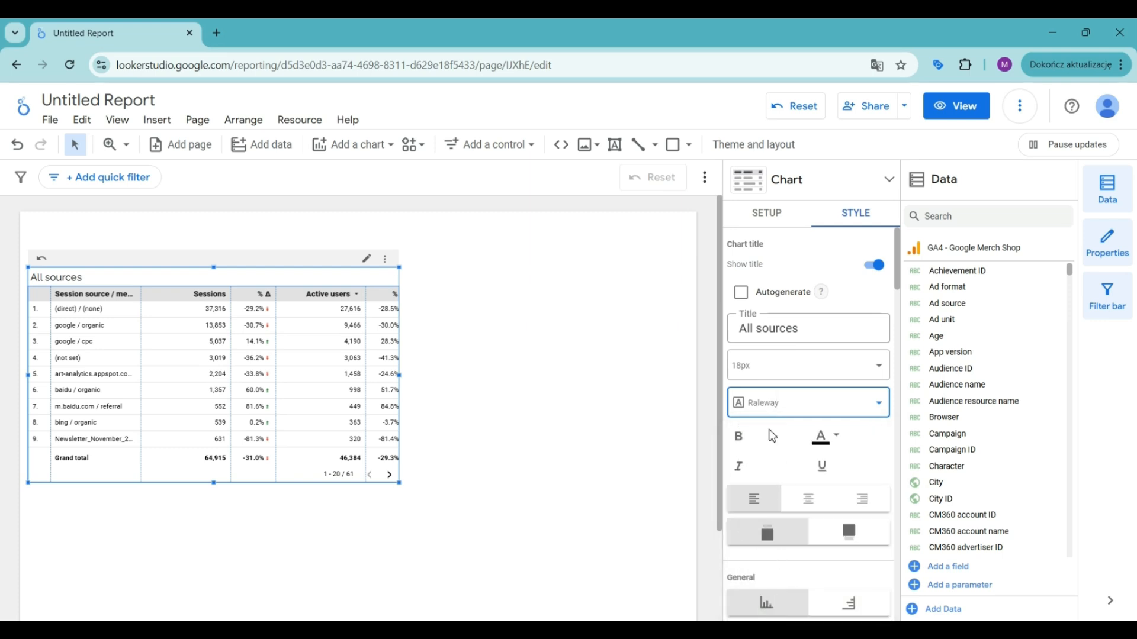
Step: Center the chart title, try placing it below the table and return it to above the table
scroll(776, 400, "down", 1)
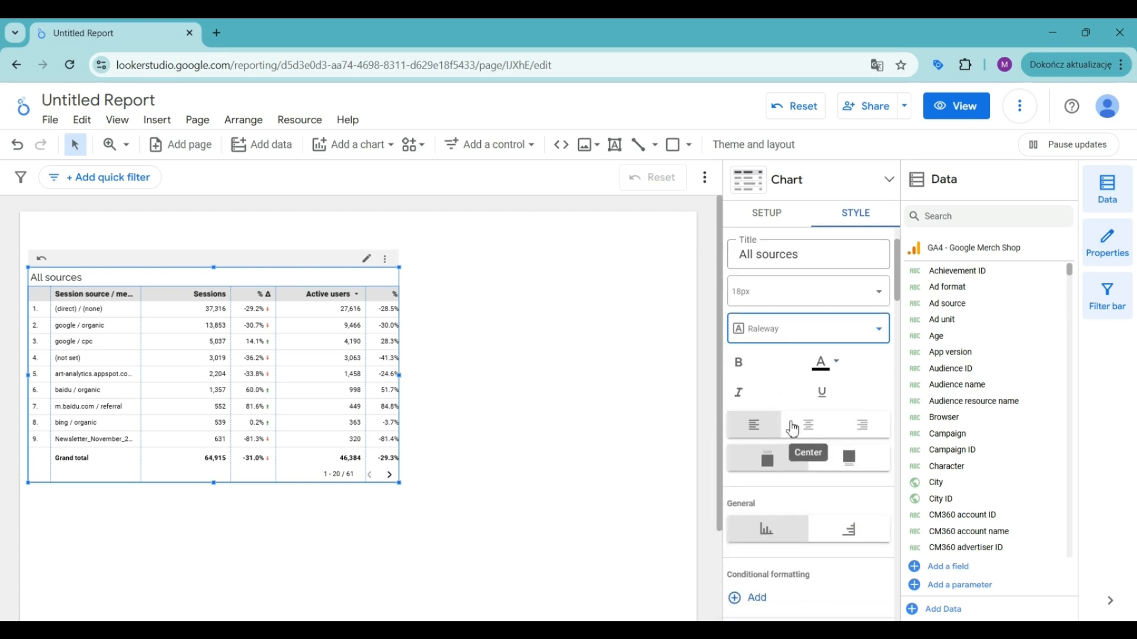
left_click(809, 432)
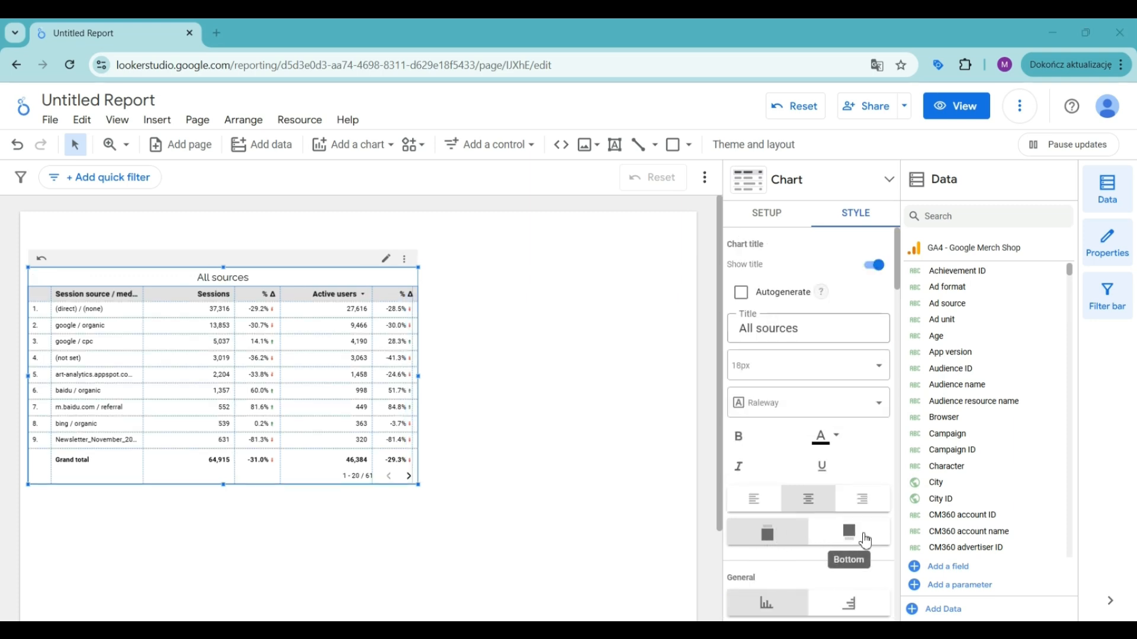
left_click(844, 539)
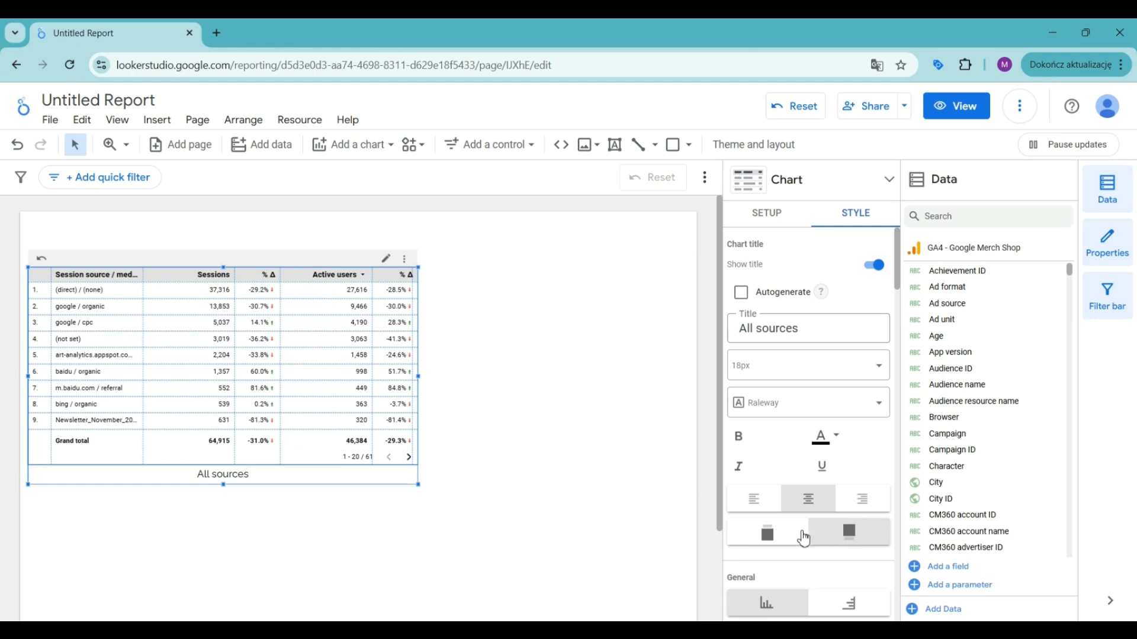
left_click(768, 534)
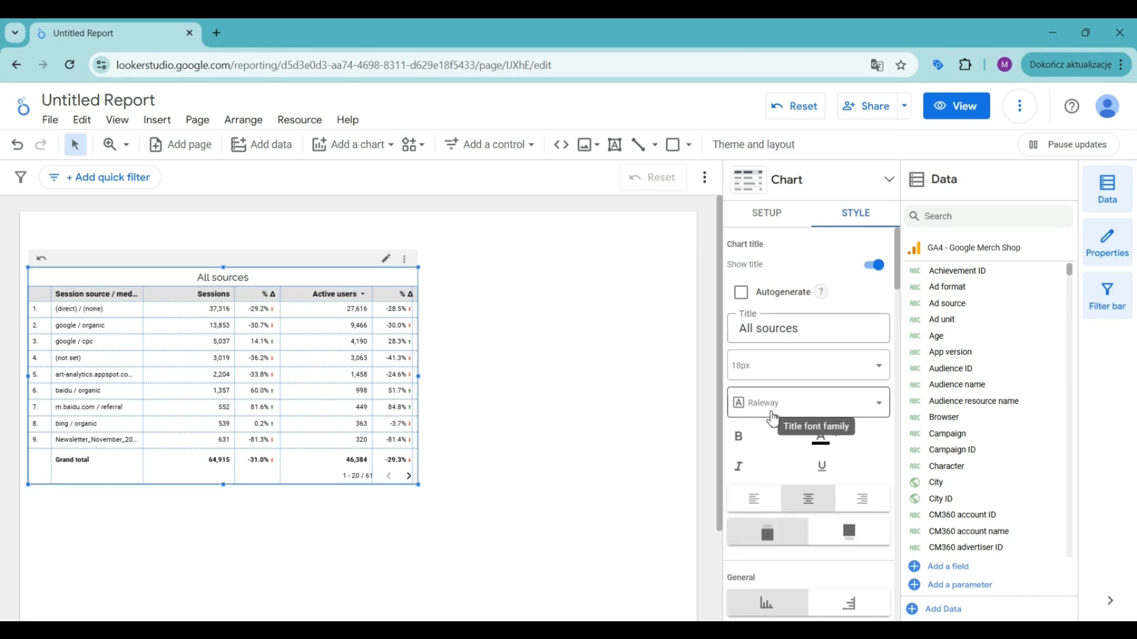
Step: Start a single-color conditional formatting rule for the table based on the Session source / medium field
scroll(772, 406, "down", 3)
scroll(760, 319, "down", 4)
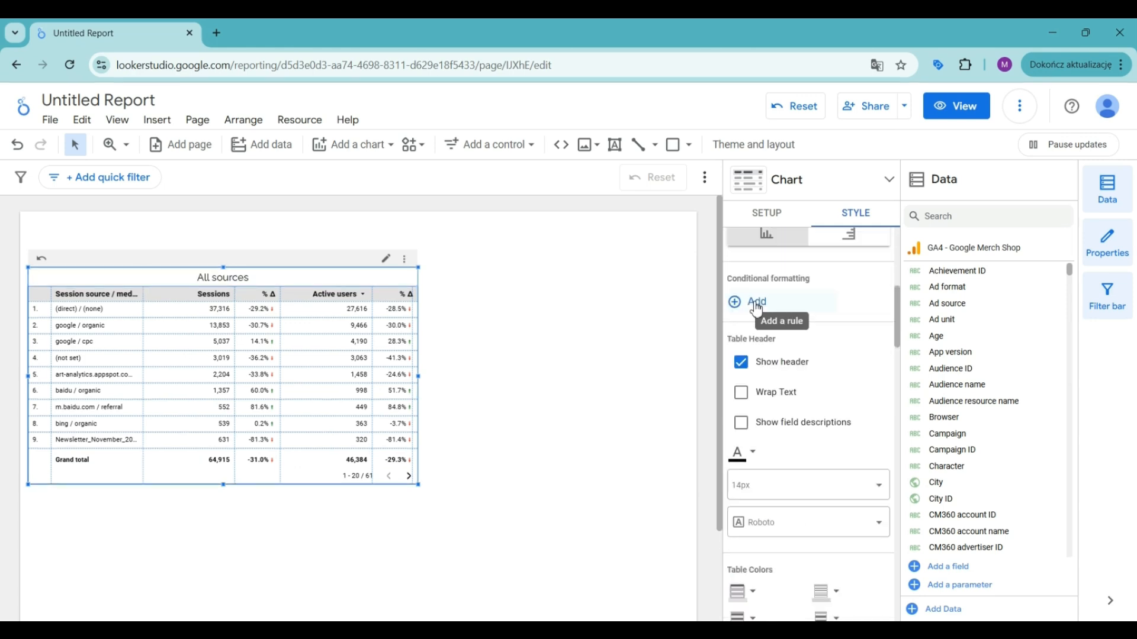
left_click(757, 307)
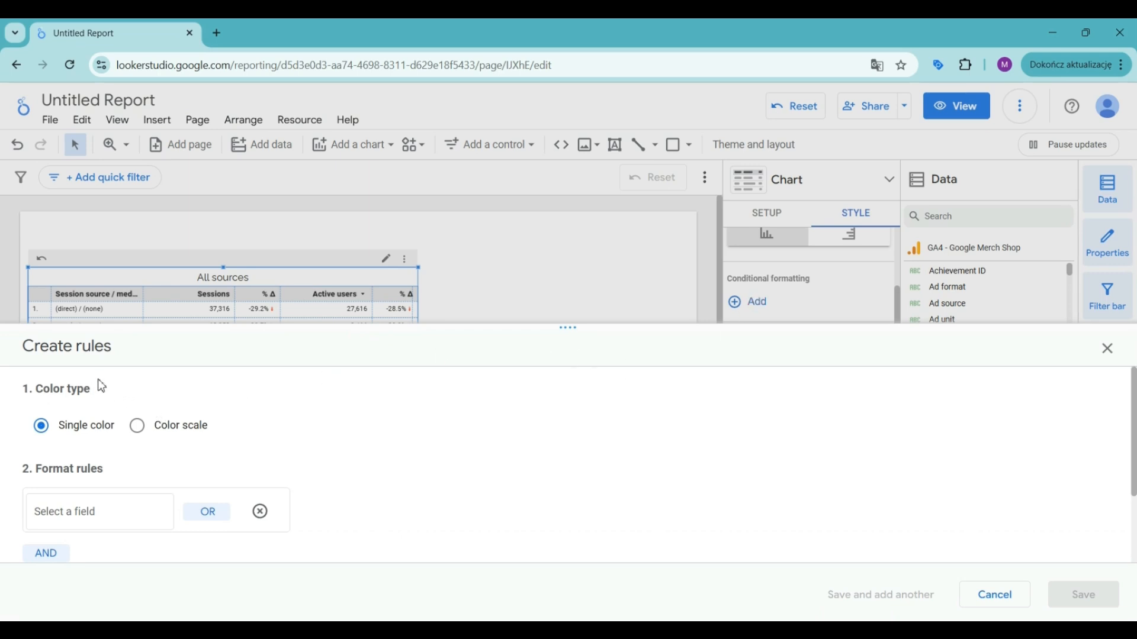
scroll(111, 391, "down", 1)
scroll(94, 414, "up", 1)
scroll(148, 431, "down", 1)
scroll(127, 441, "up", 1)
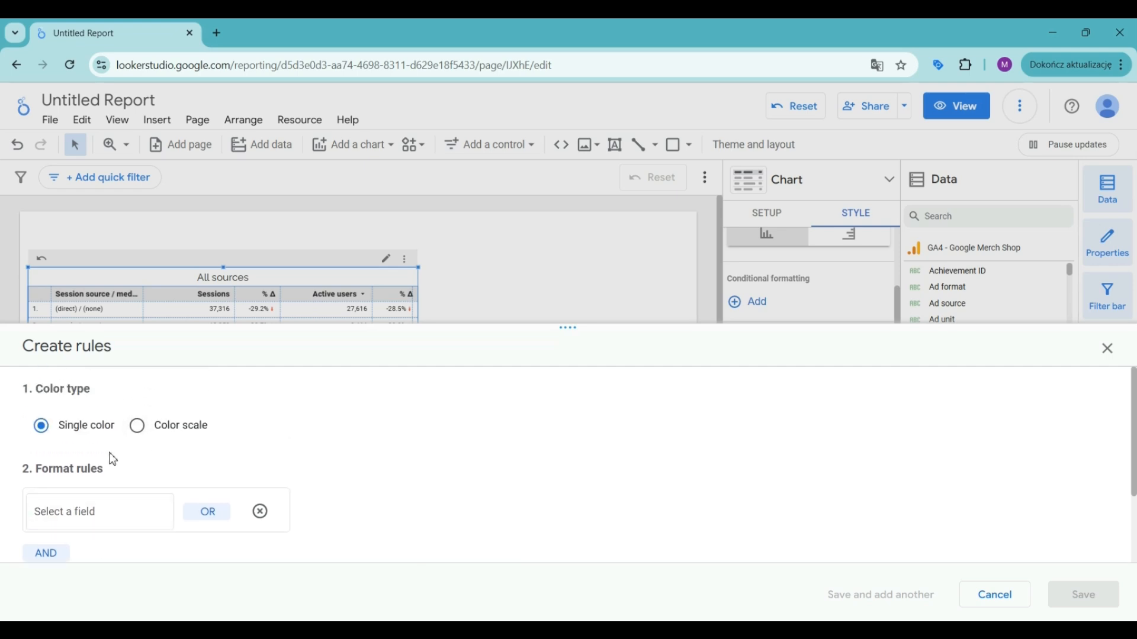
left_click(89, 509)
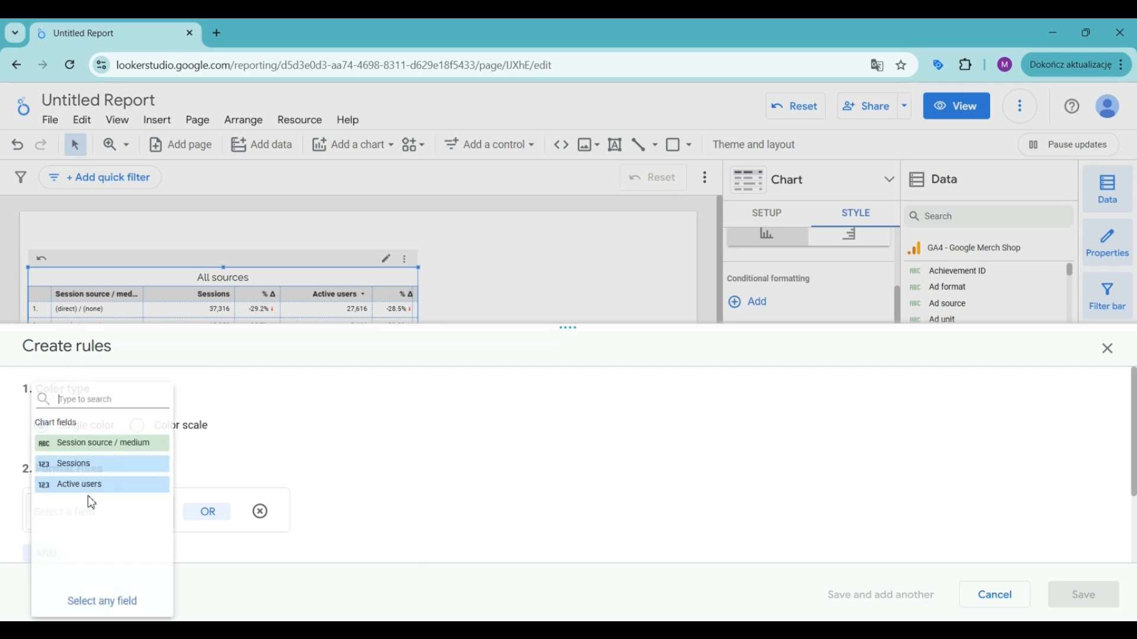
left_click(91, 455)
scroll(261, 438, "down", 2)
scroll(266, 464, "up", 1)
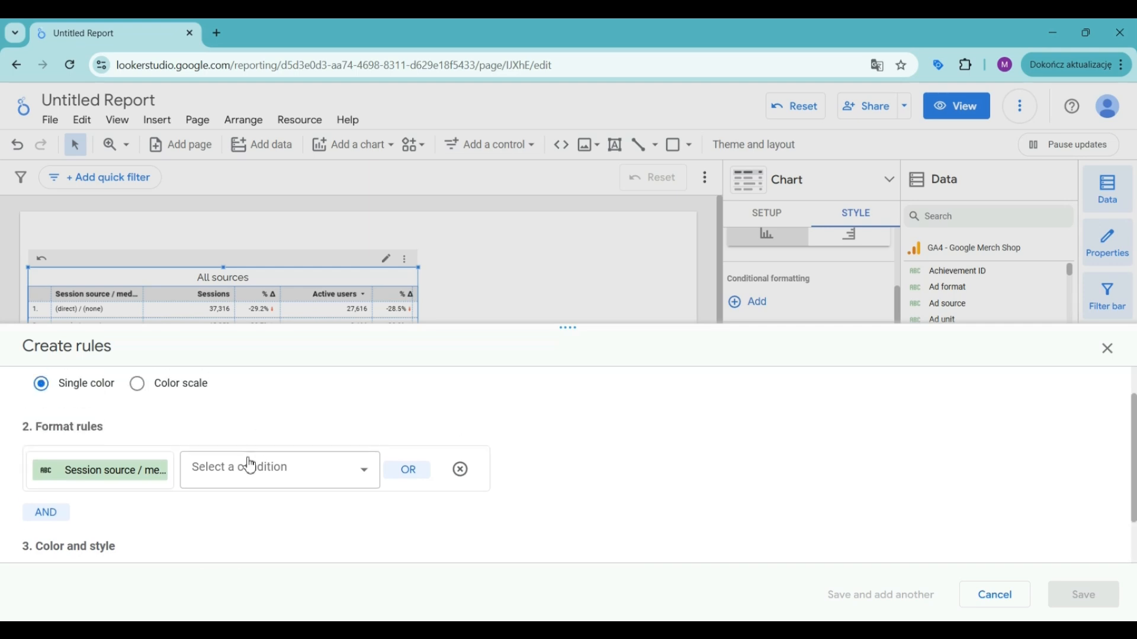
Step: Set the rule's condition to CONTAINS with the value "organic"
left_click(247, 470)
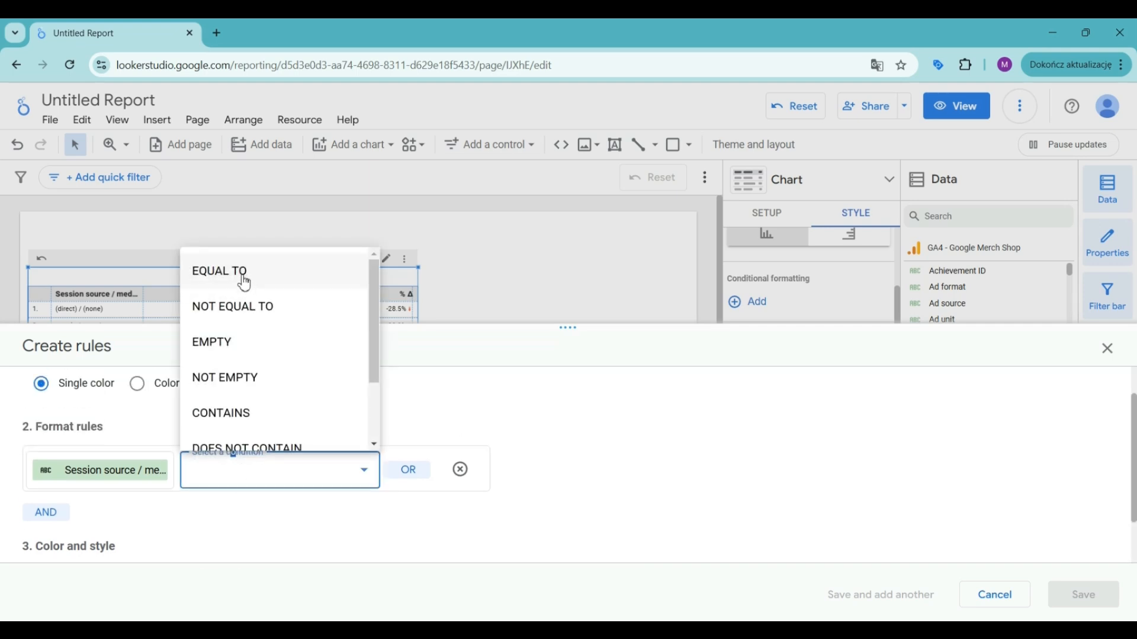
left_click(242, 414)
left_click(448, 473)
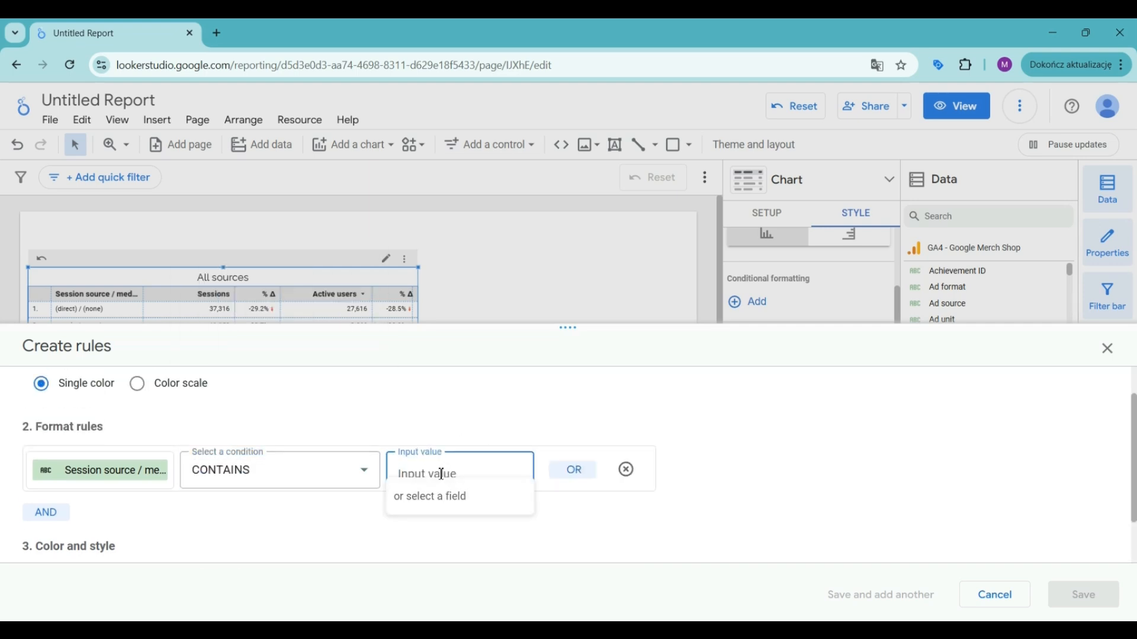
type("organic")
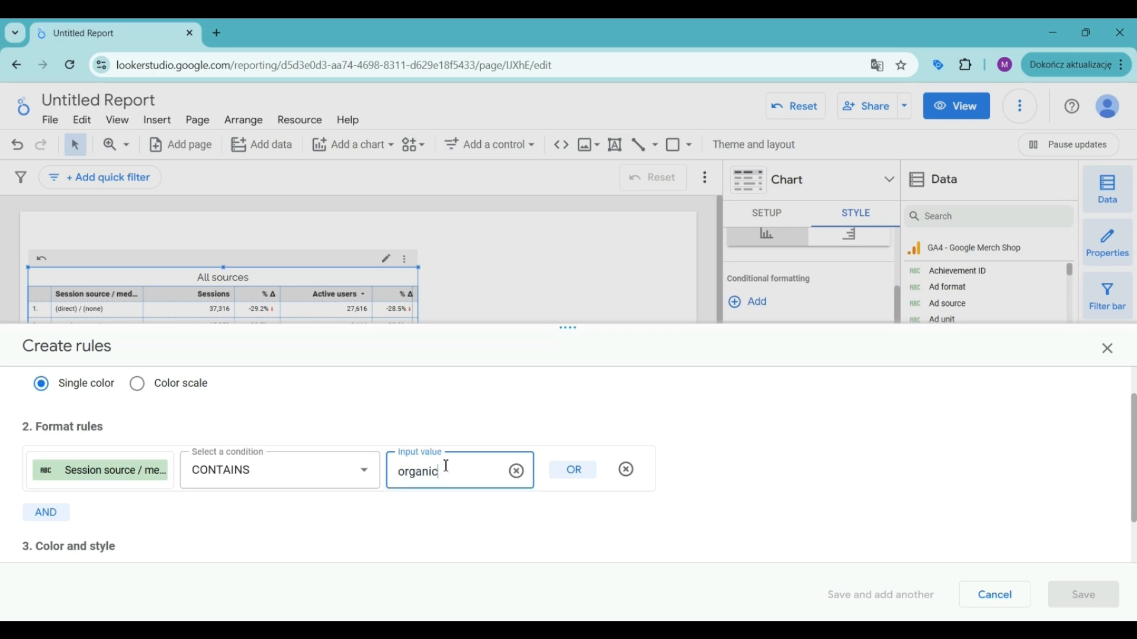
left_click(413, 536)
scroll(411, 533, "down", 1)
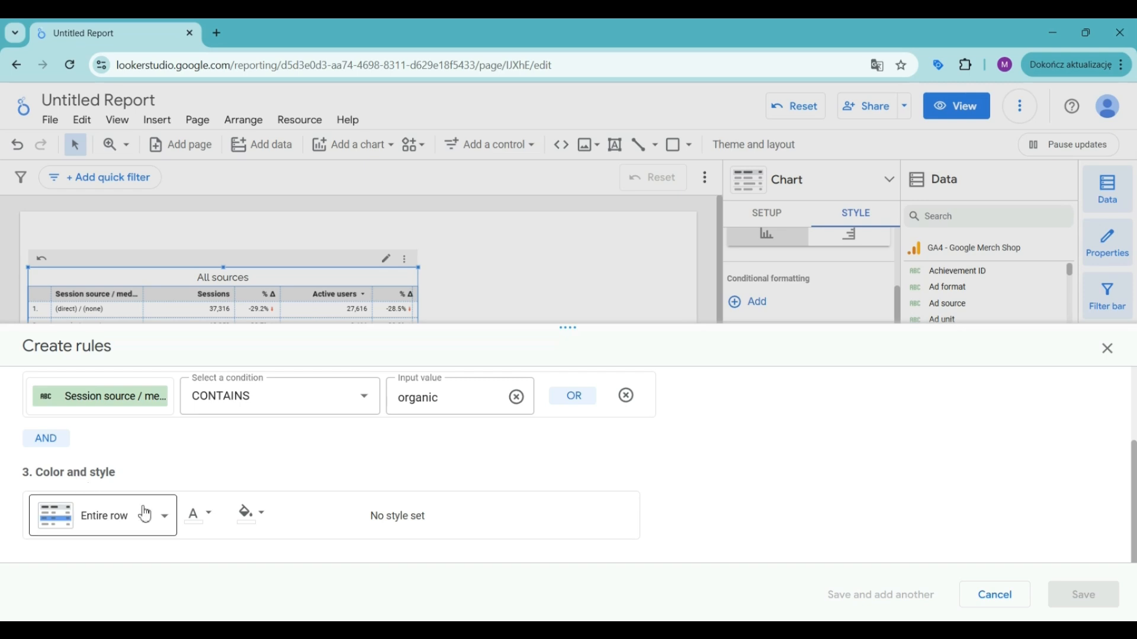
Step: Give matching entire rows a blue background and save the conditional formatting rule
left_click(196, 515)
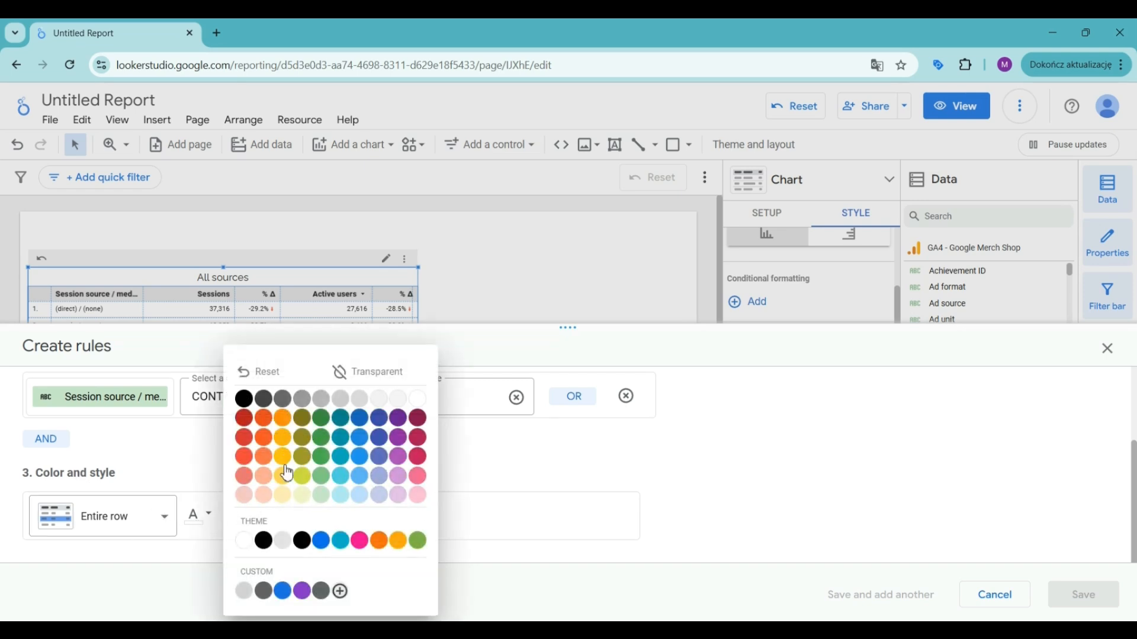
left_click(207, 514)
left_click(259, 518)
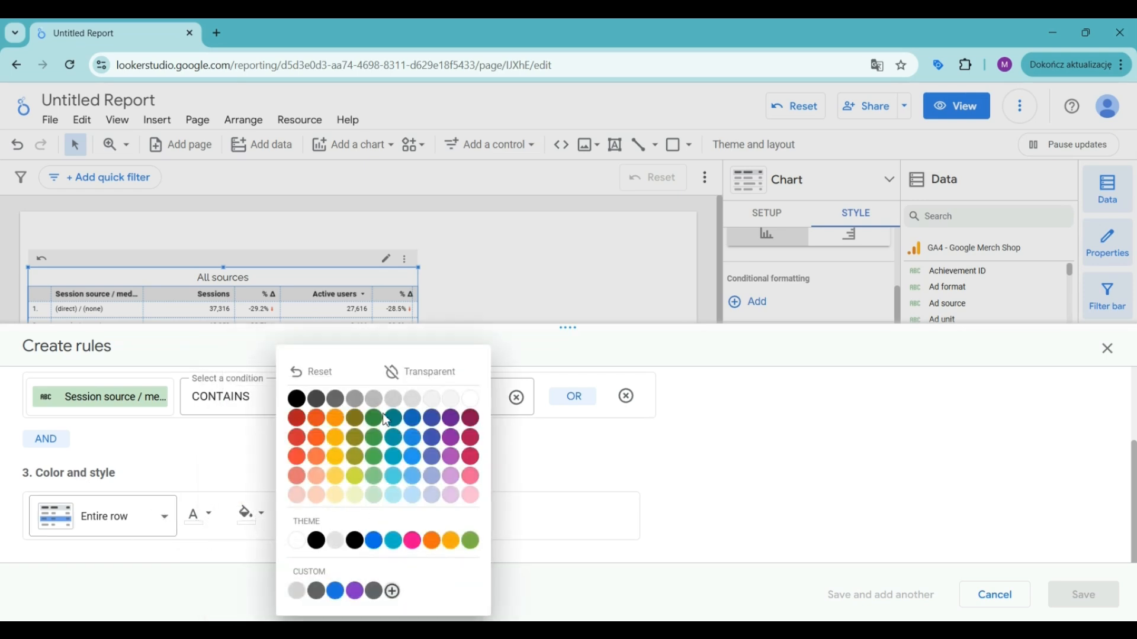
left_click(408, 439)
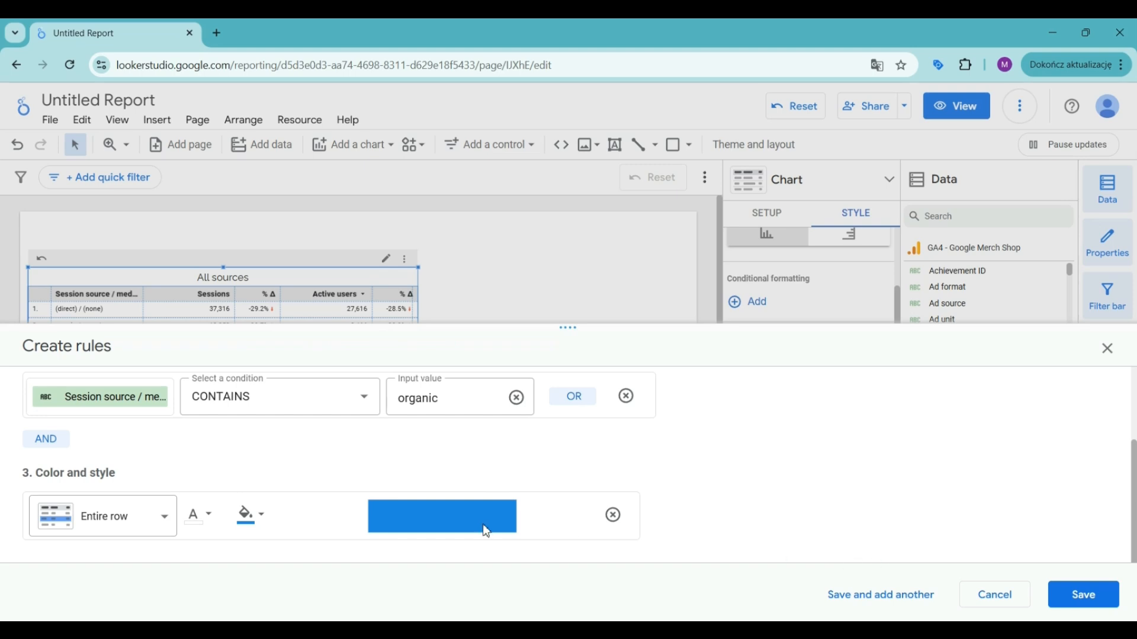
left_click(1083, 594)
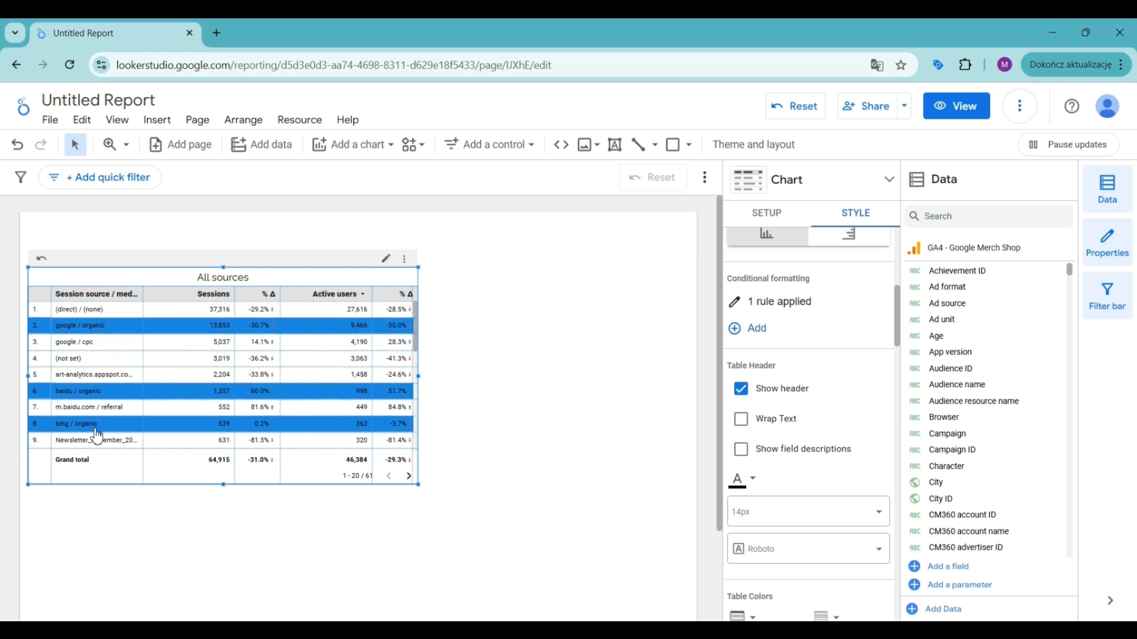
Step: Try hiding the table header and show it again
scroll(115, 400, "down", 5)
scroll(114, 401, "up", 5)
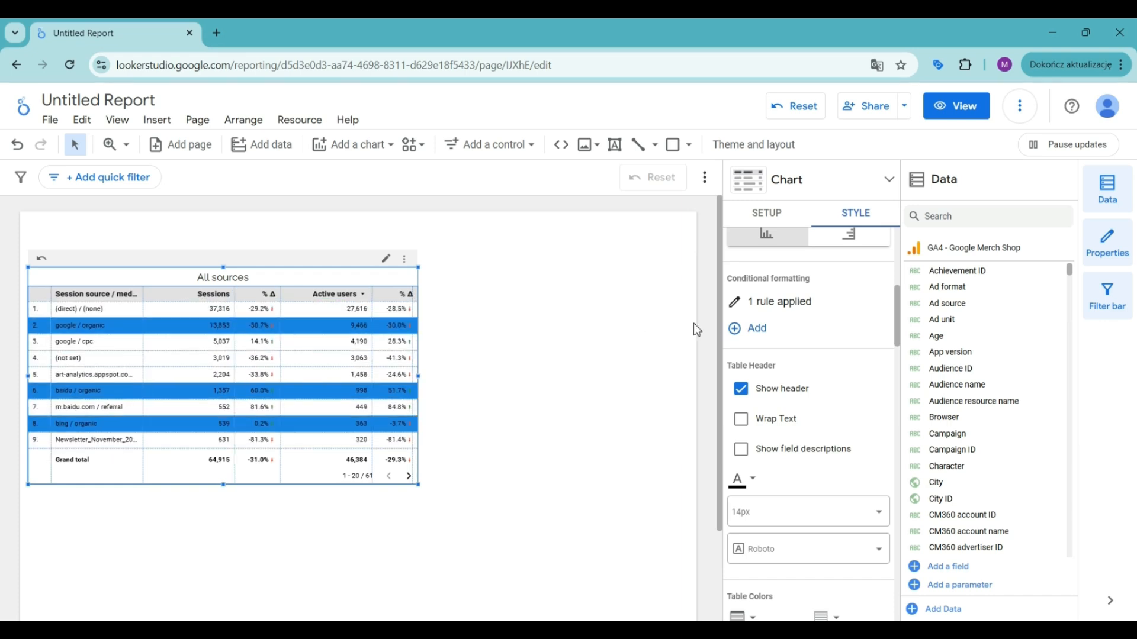
scroll(844, 379, "down", 2)
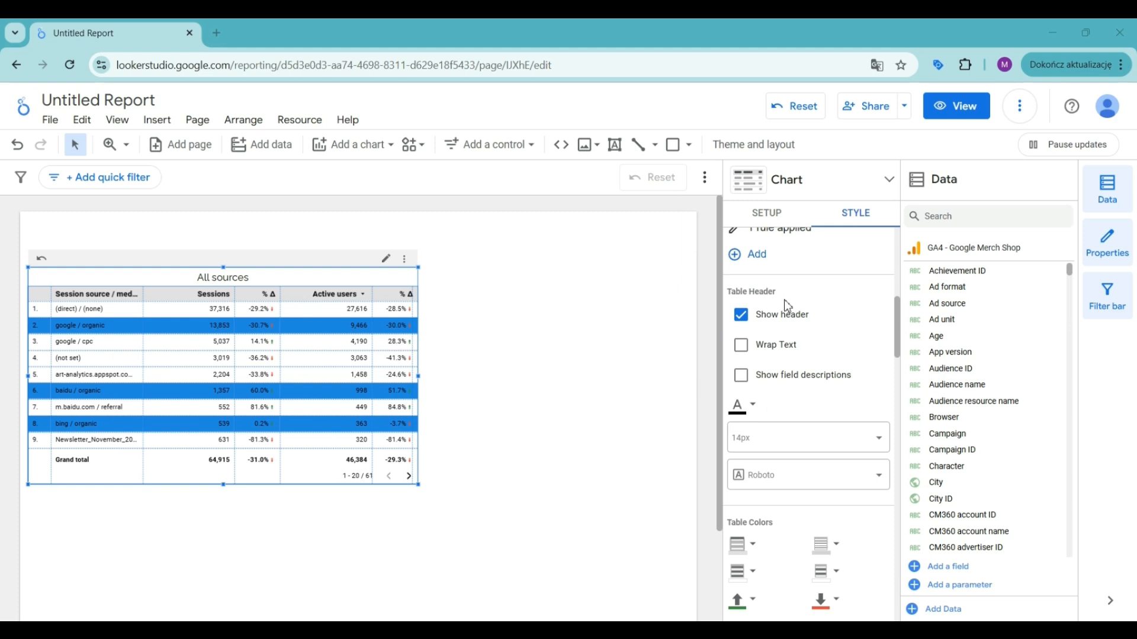
left_click(740, 318)
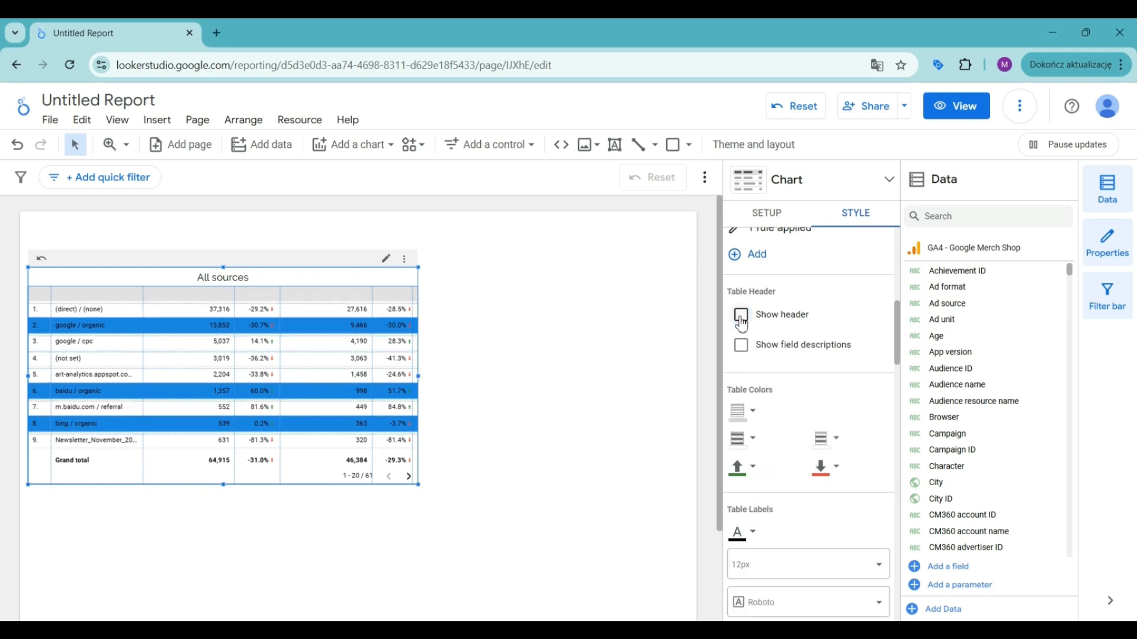
left_click(741, 320)
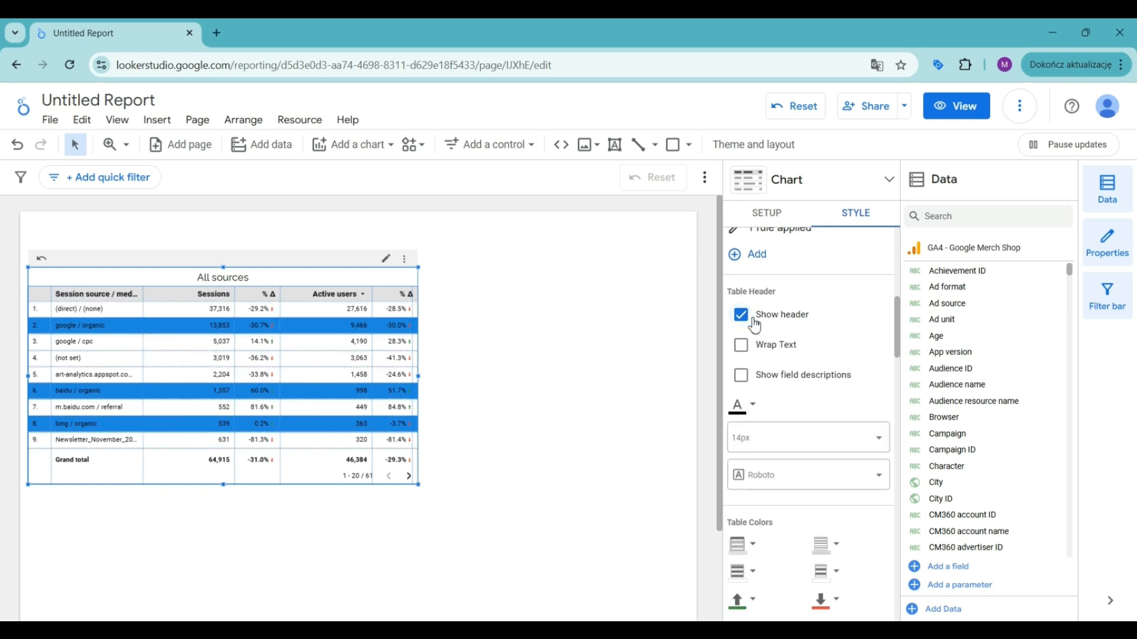
Step: Turn on text wrapping for the table header and enlarge the table to display twelve rows
left_click(742, 347)
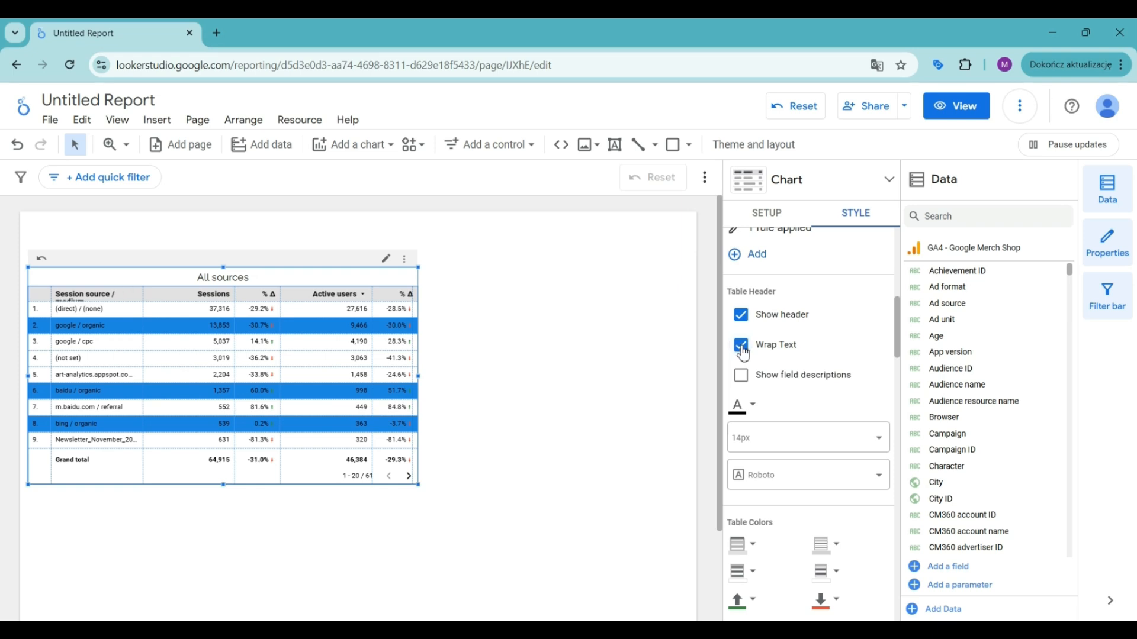
left_click(745, 387)
left_click_drag(416, 484, 477, 534)
Step: Set the table header's font to Raleway
scroll(774, 334, "down", 3)
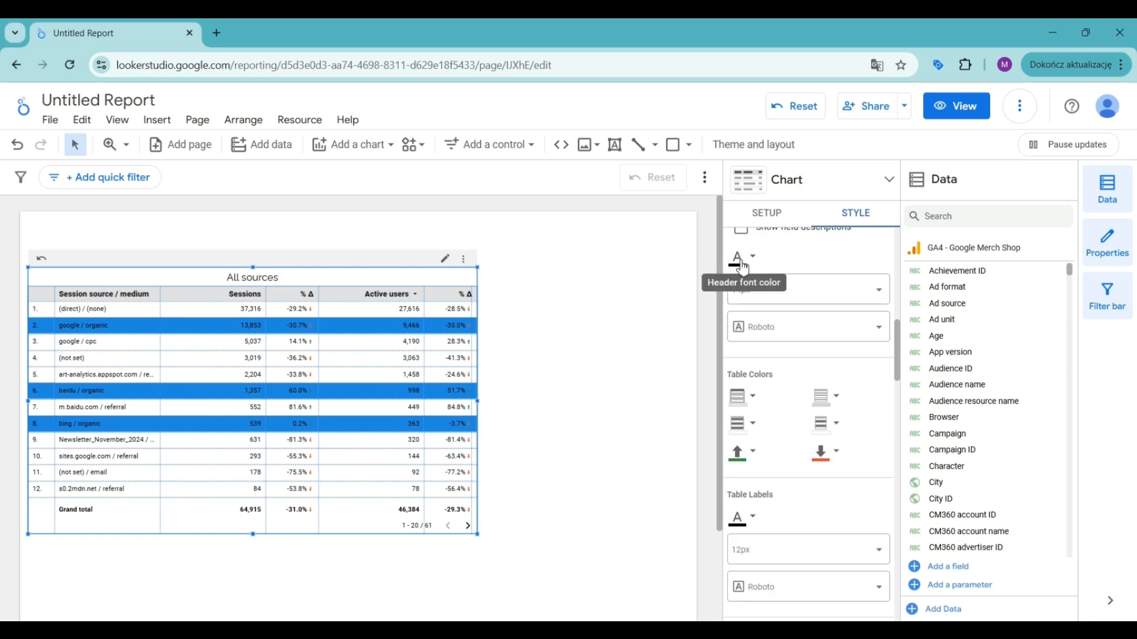
left_click(773, 327)
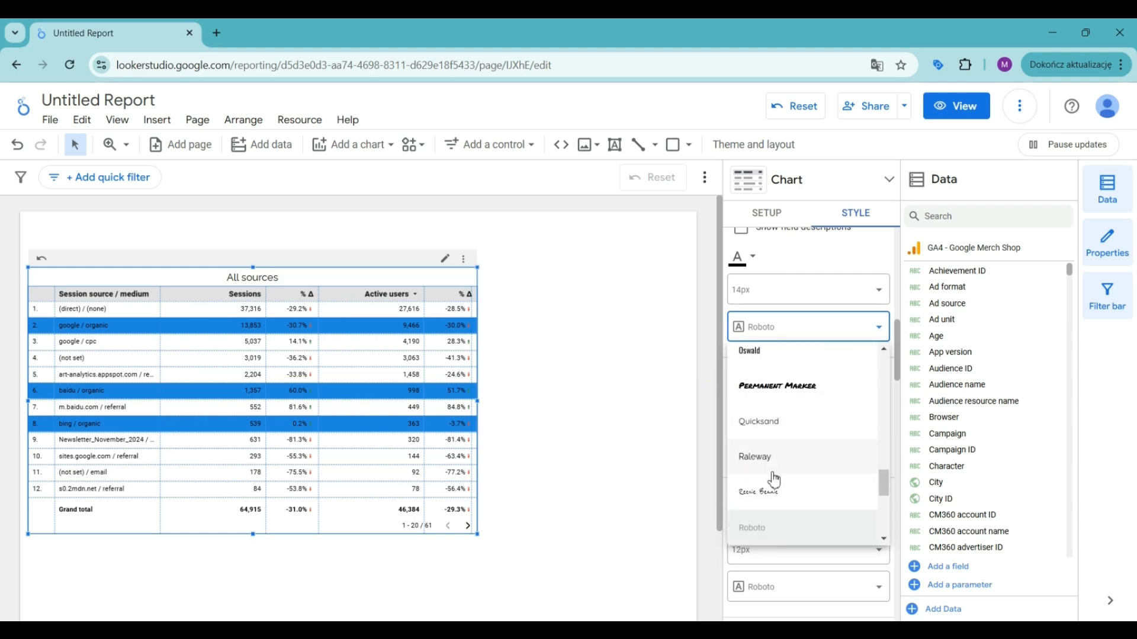
left_click(770, 467)
Step: Set the table's header background color to green
scroll(784, 371, "down", 2)
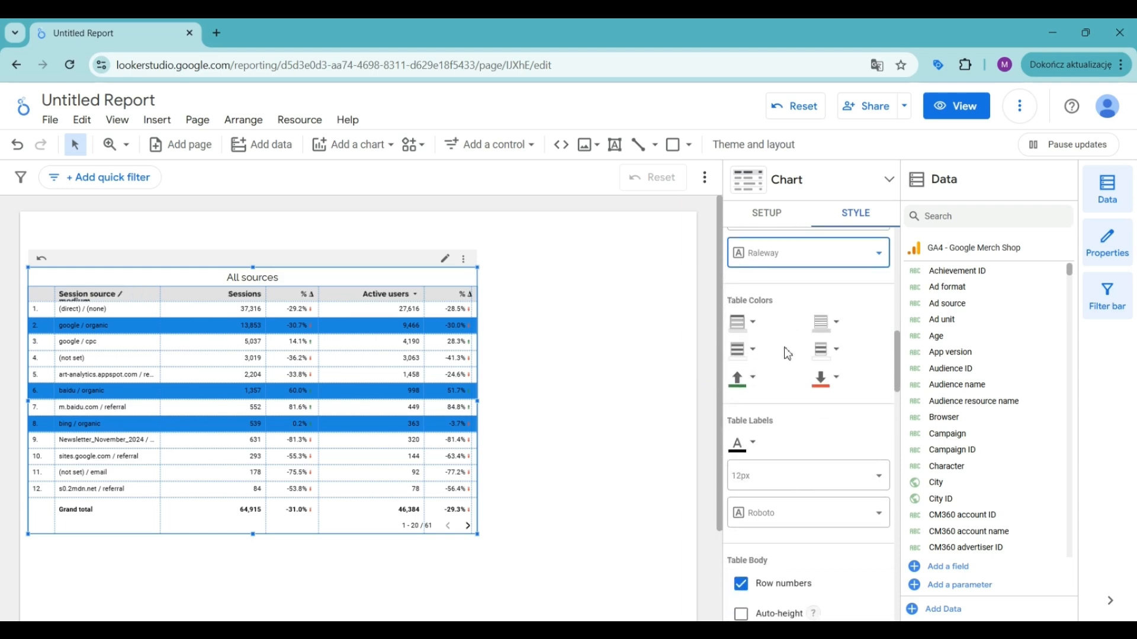
left_click(752, 330)
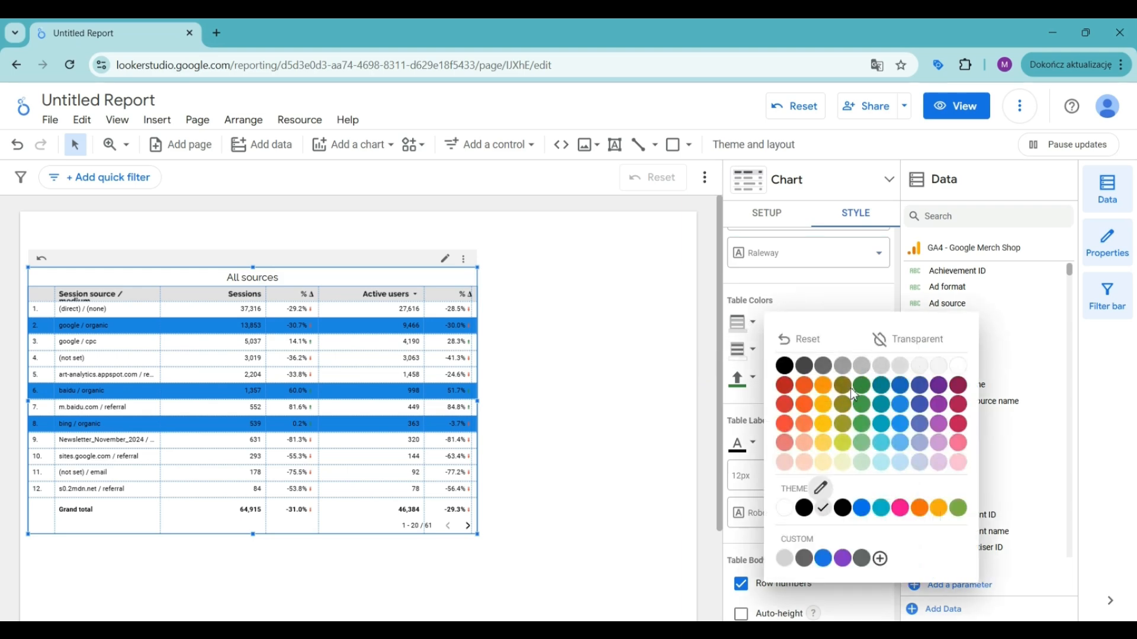
left_click(863, 423)
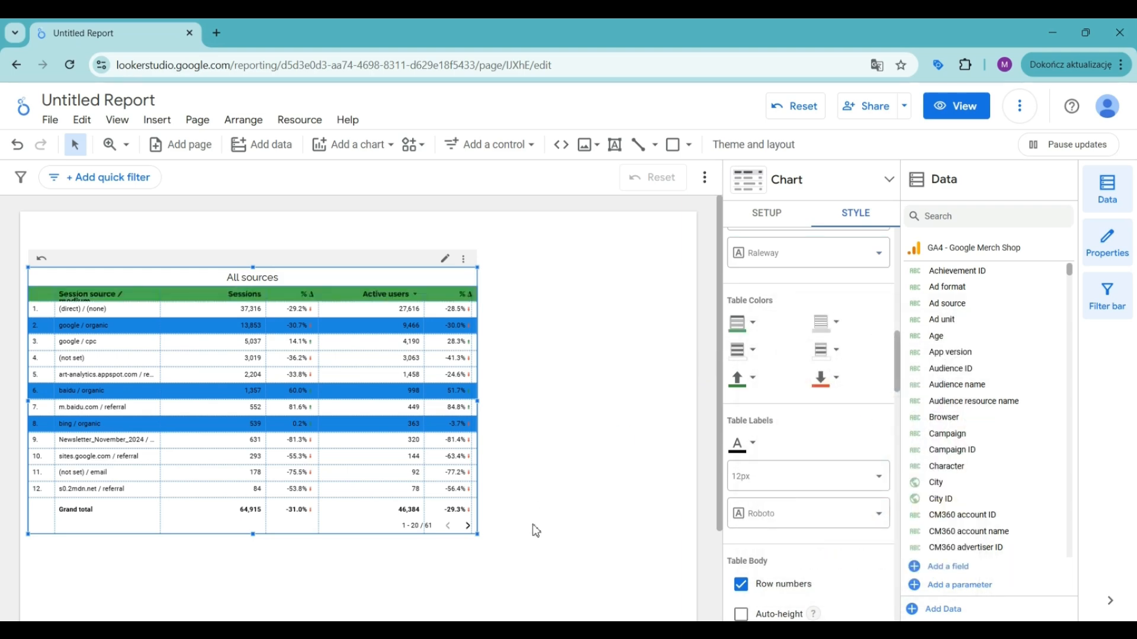
Step: Enlarge the table to display fifteen rows and color its cell borders amber
left_click_drag(479, 536, 566, 581)
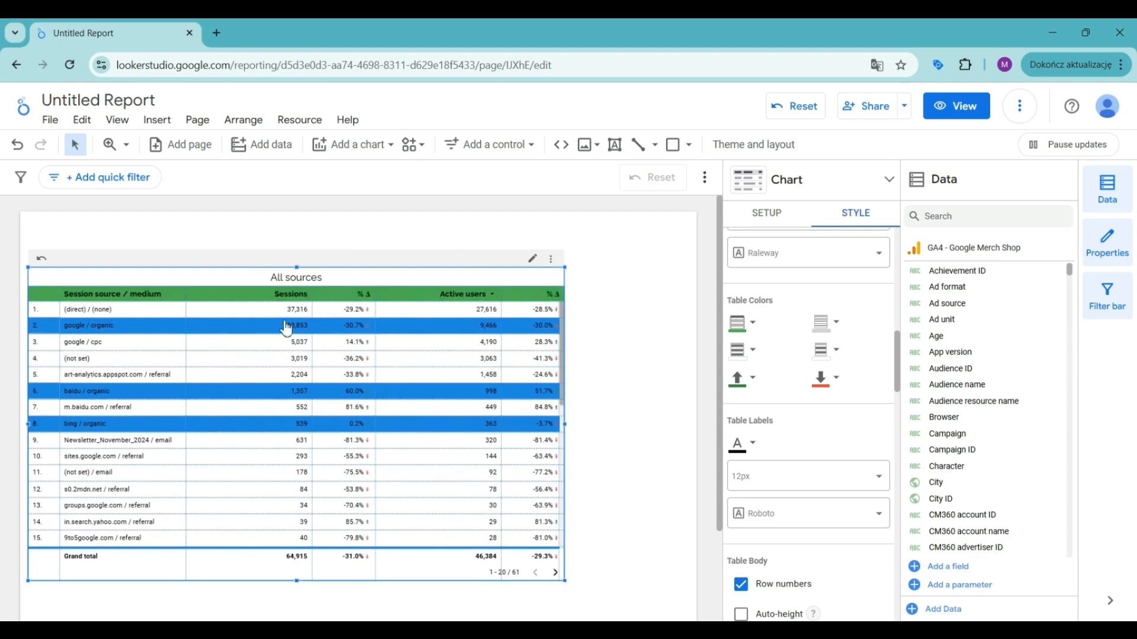
left_click(826, 323)
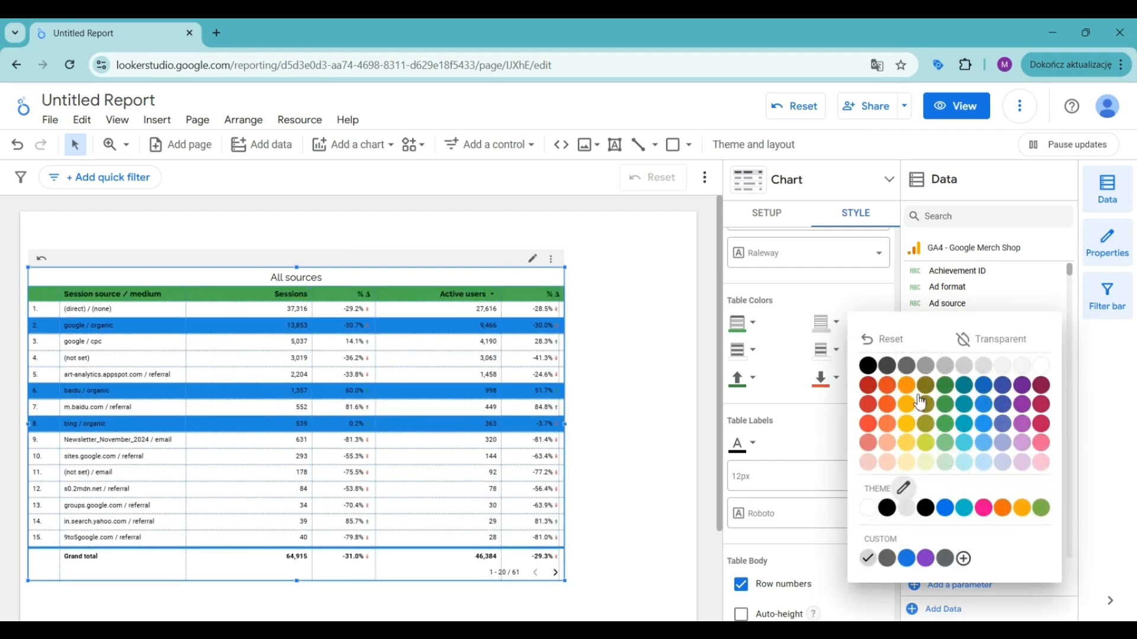
left_click(909, 409)
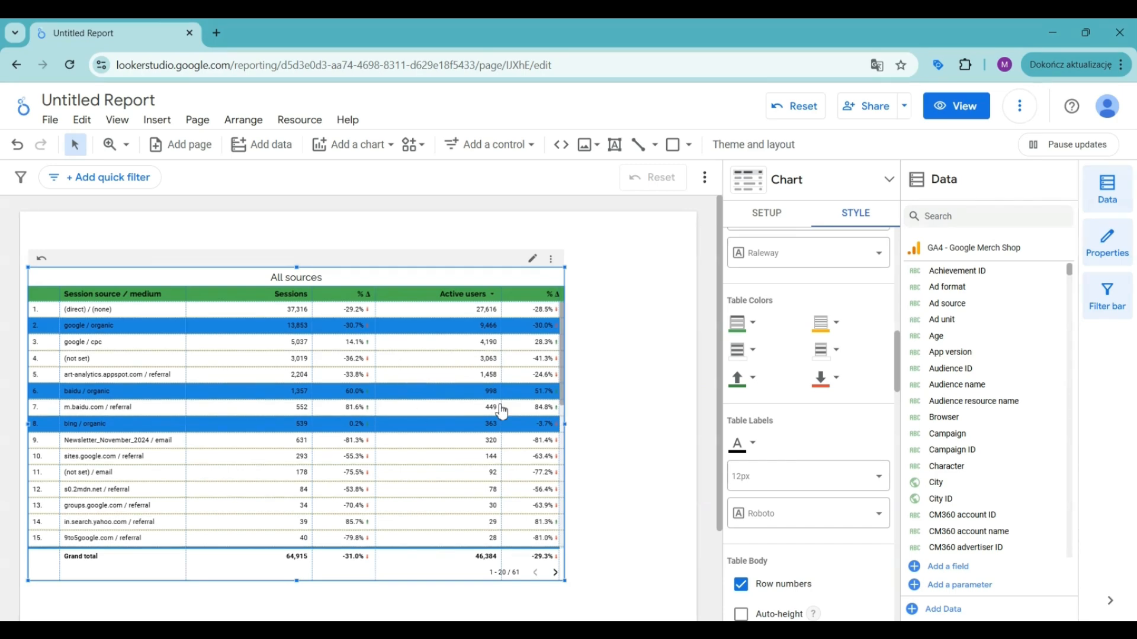
Step: Color the table's odd rows dark maroon and its even rows orange
left_click(770, 355)
left_click(956, 417)
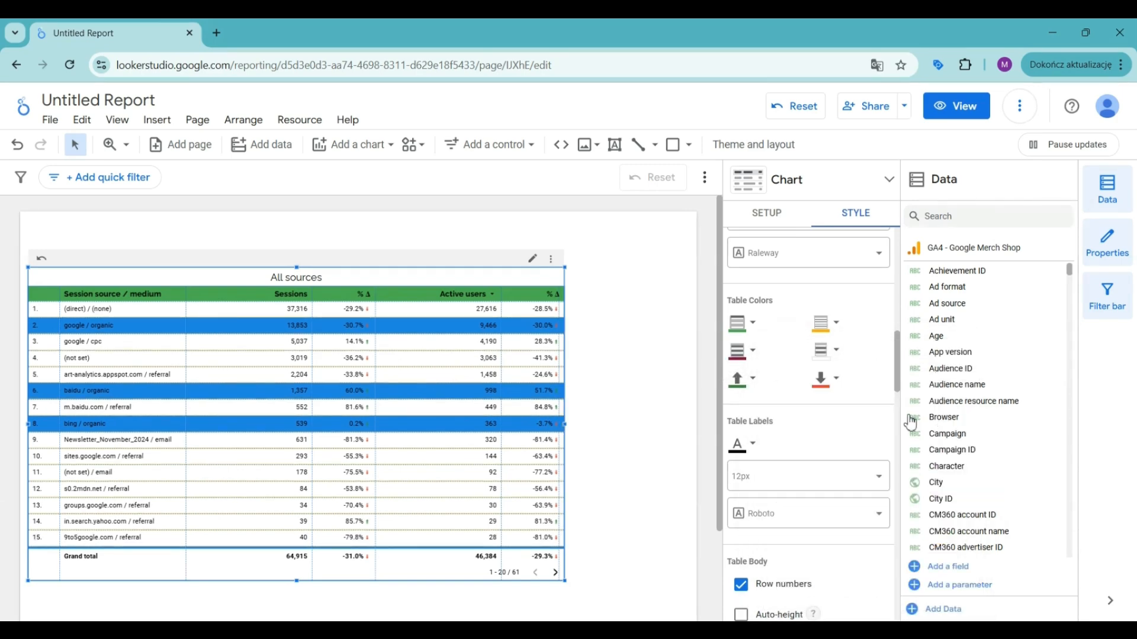
left_click(825, 351)
left_click(905, 416)
scroll(778, 377, "down", 2)
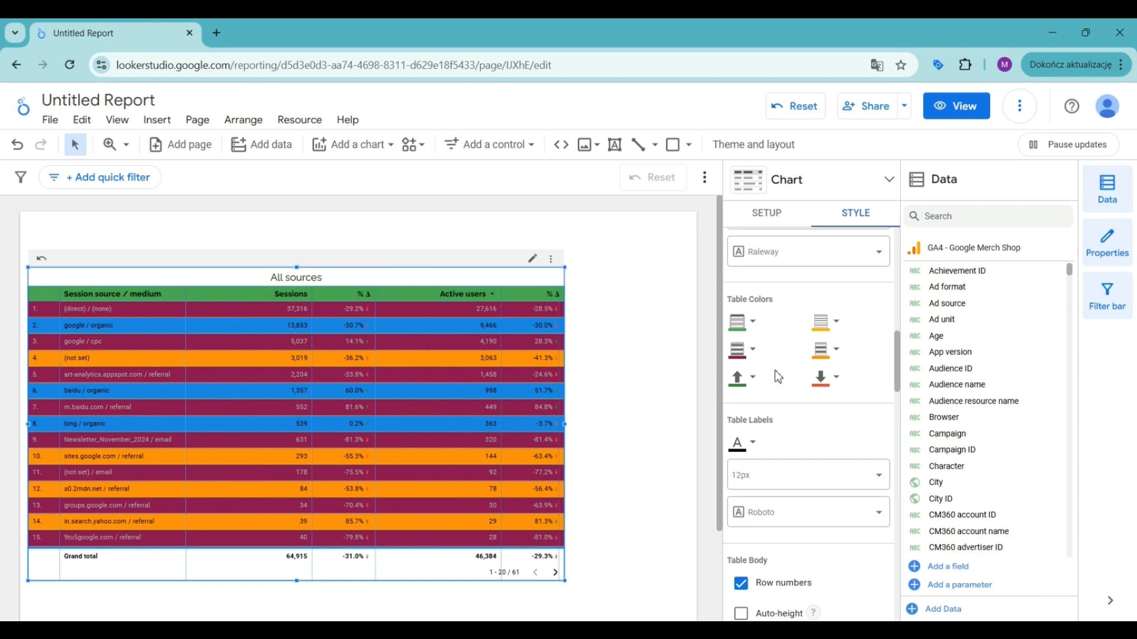
scroll(775, 371, "up", 2)
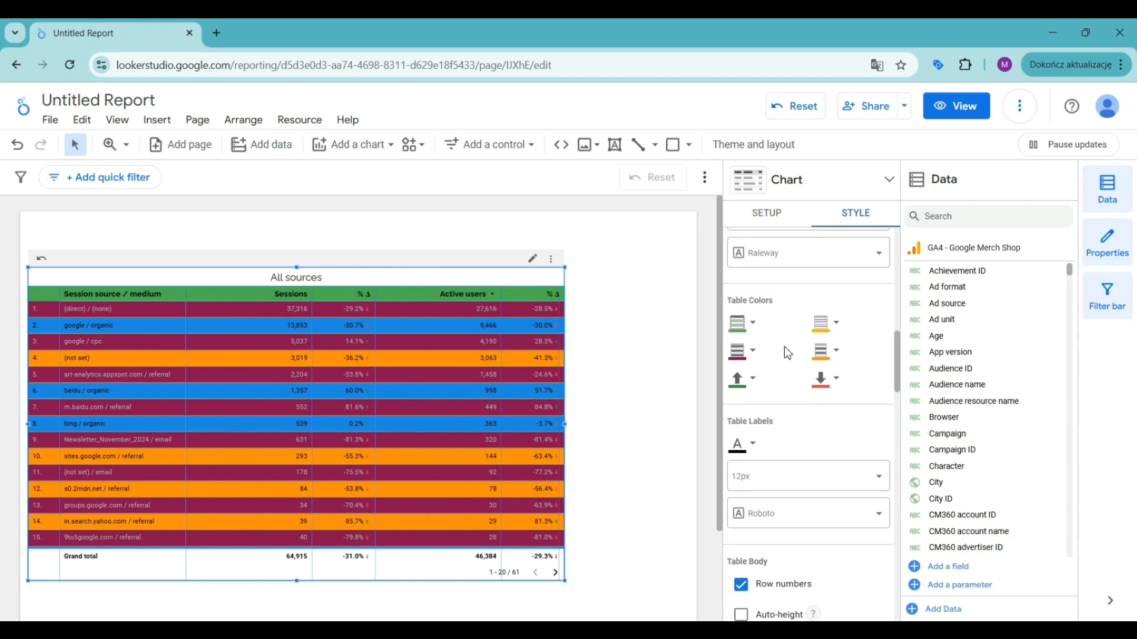
scroll(782, 345, "down", 4)
scroll(783, 345, "up", 2)
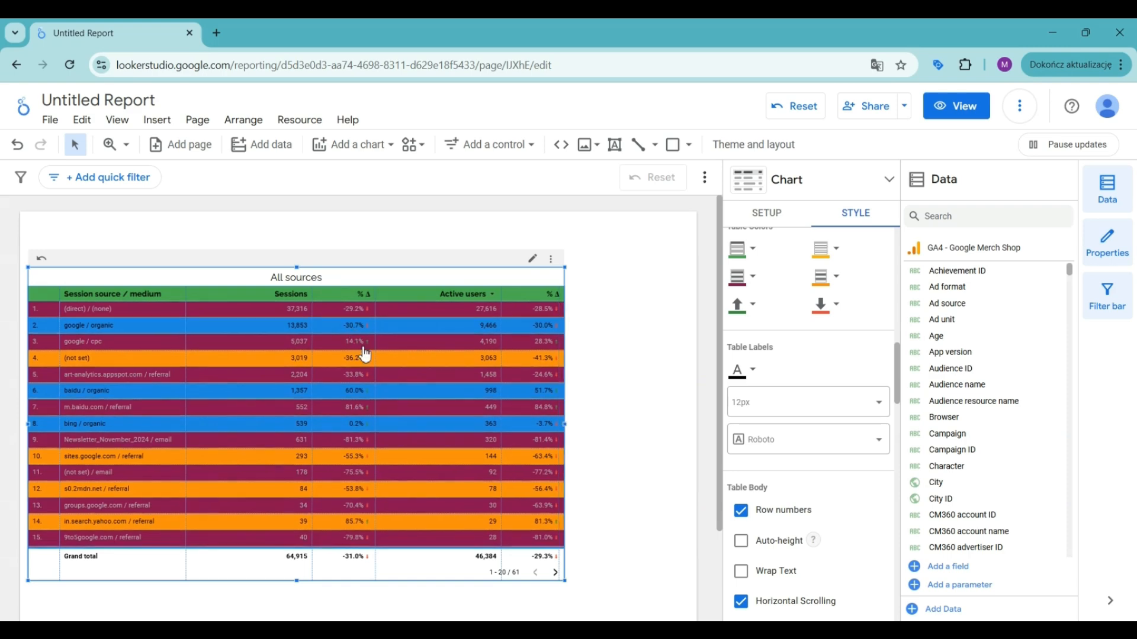
Step: Set the odd and even row colors back to transparent
left_click(829, 276)
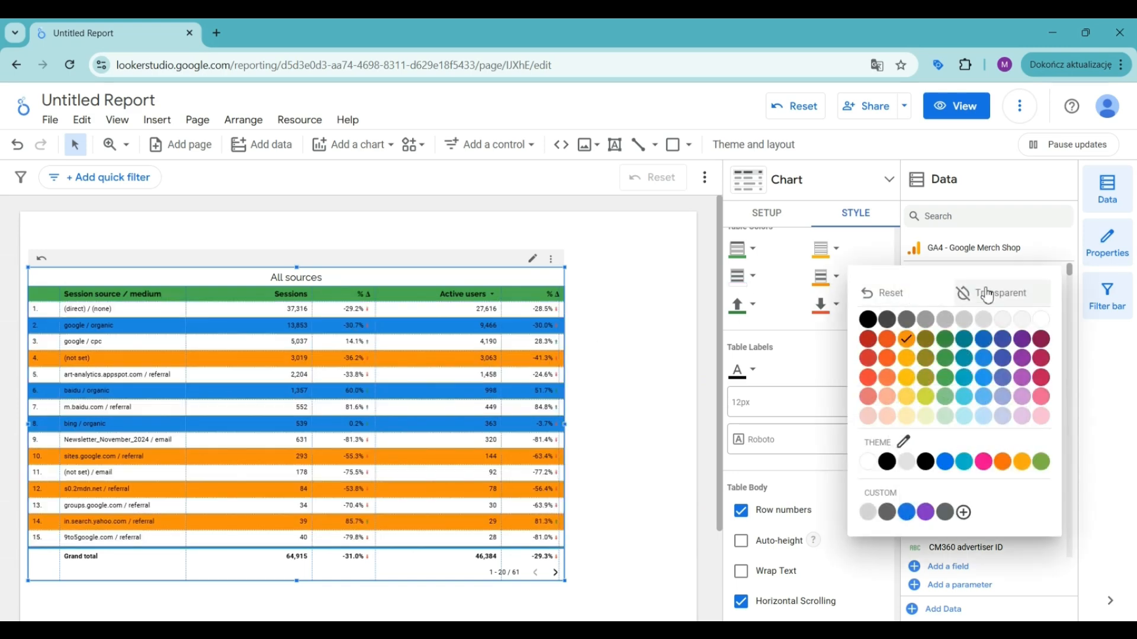
left_click(964, 291)
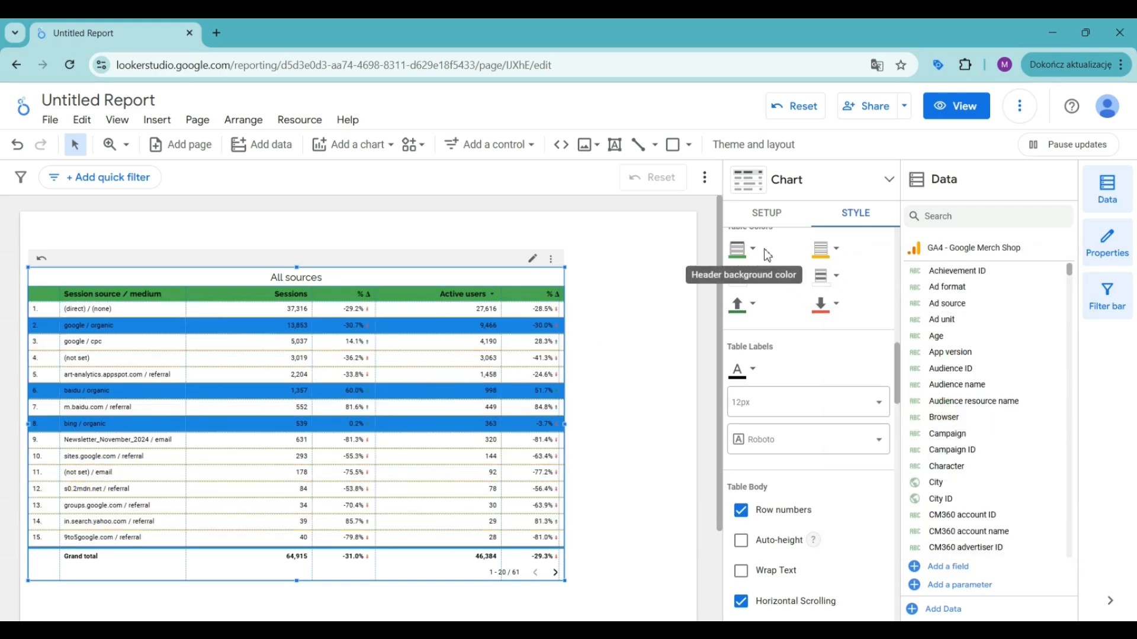
Step: Replace the amber cell border color with transparent and change the table's cell borders to black
scroll(776, 300, "up", 1)
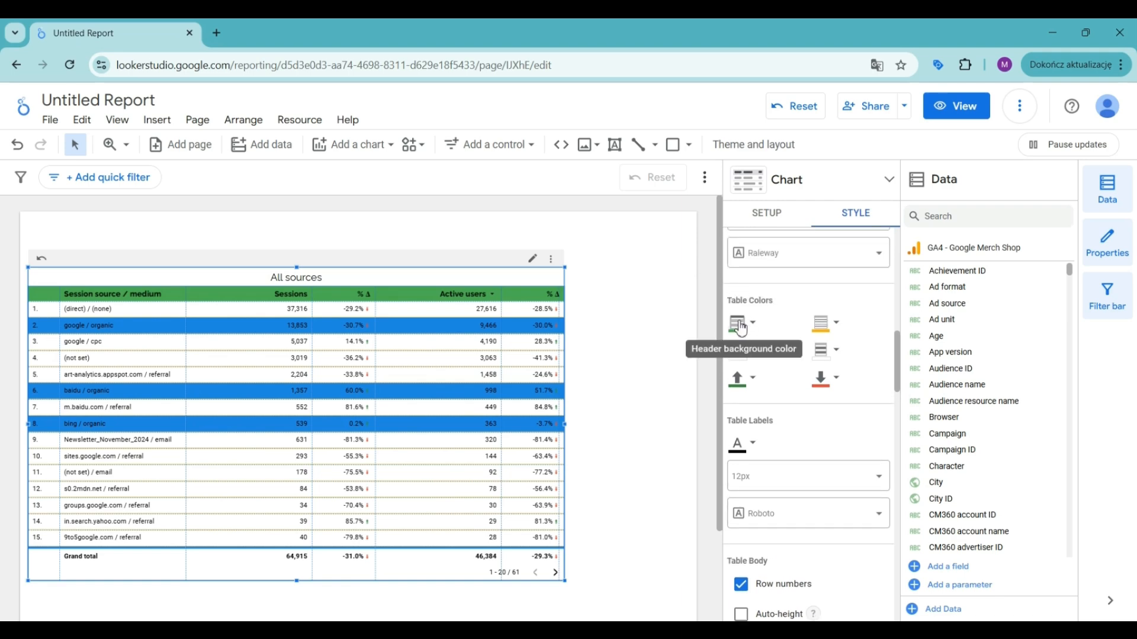
left_click(829, 322)
left_click(998, 339)
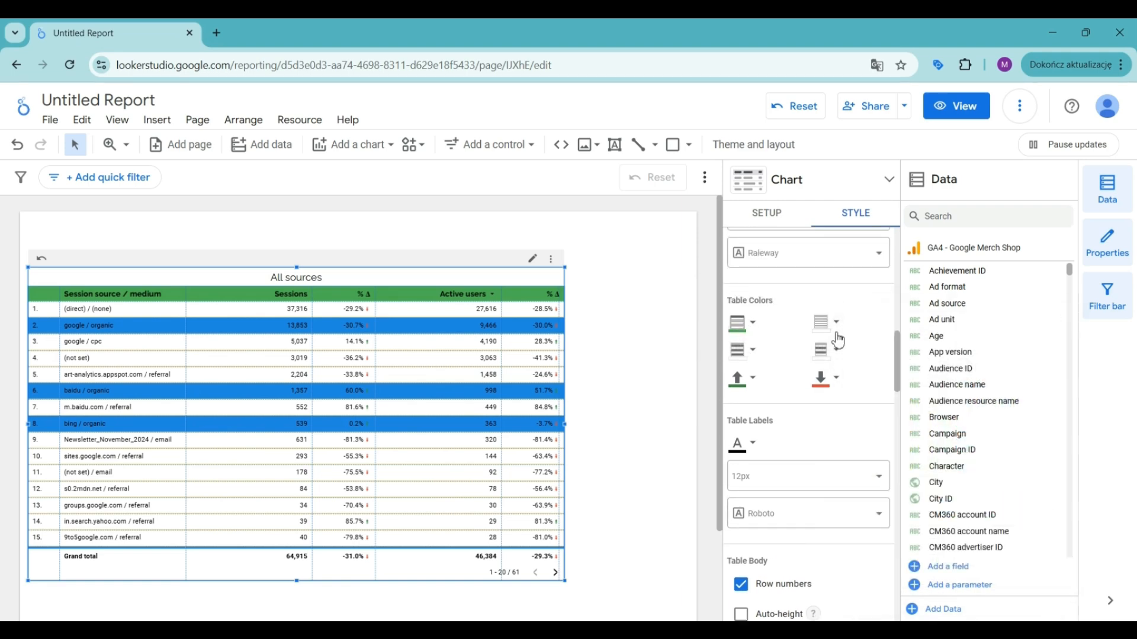
scroll(762, 316, "down", 1)
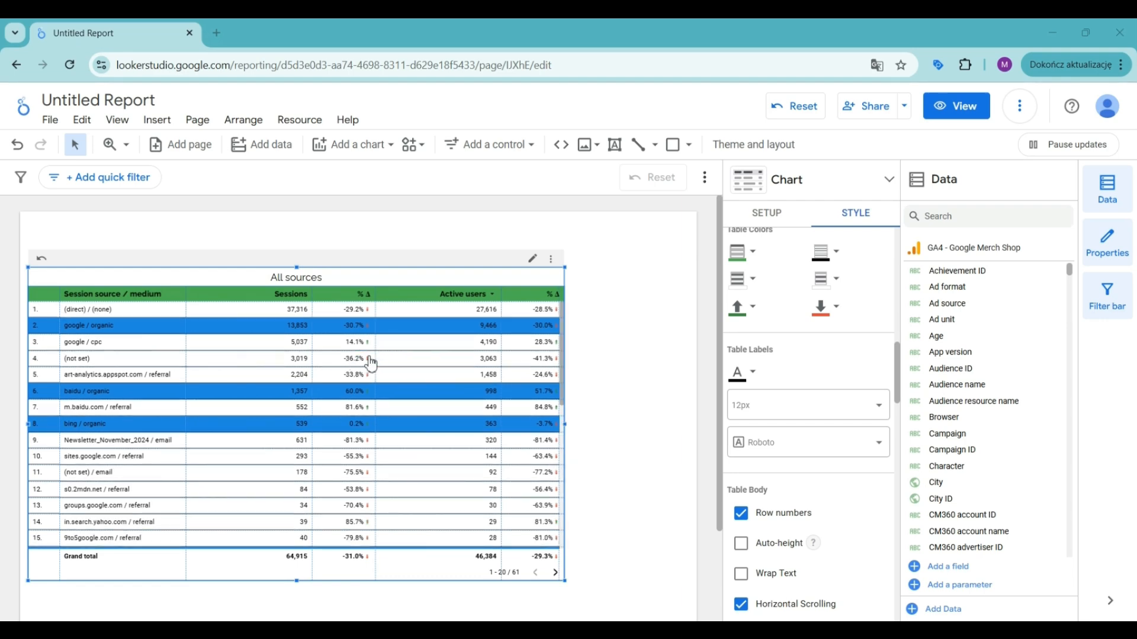
Step: Set the table labels' font family to Raleway and the font size to 14px
scroll(803, 331, "down", 1)
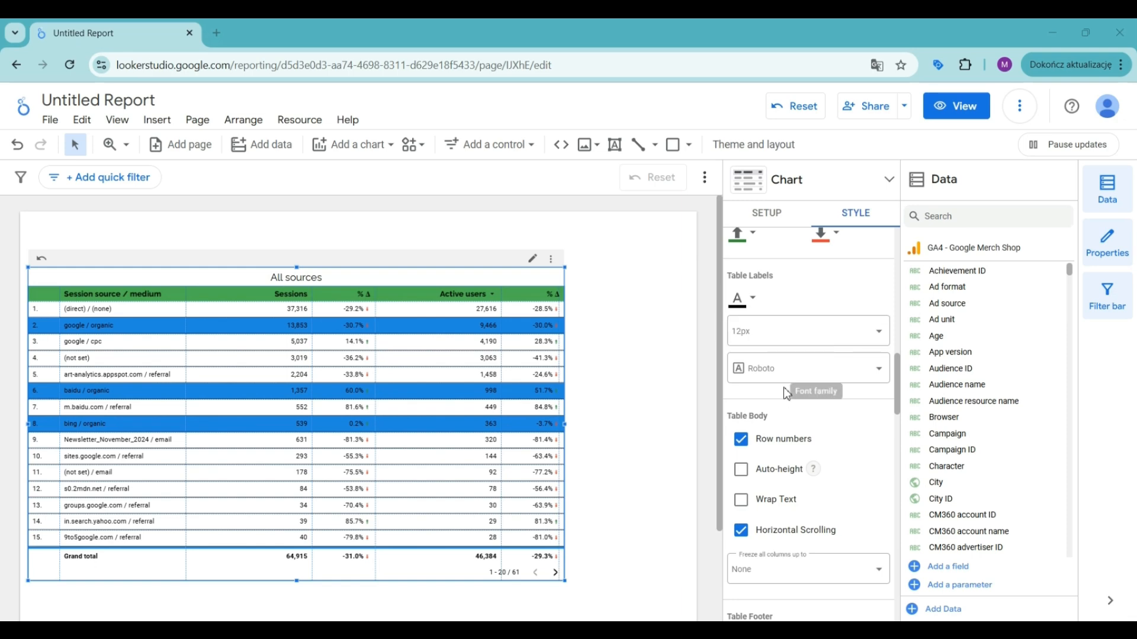
left_click(789, 373)
left_click(792, 502)
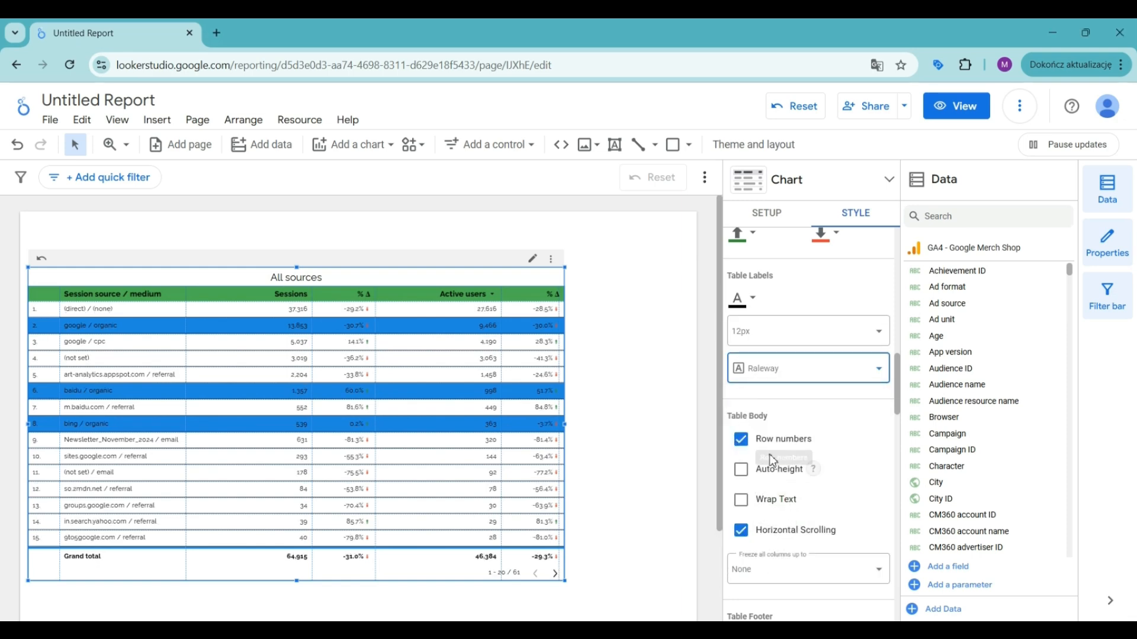
left_click(767, 334)
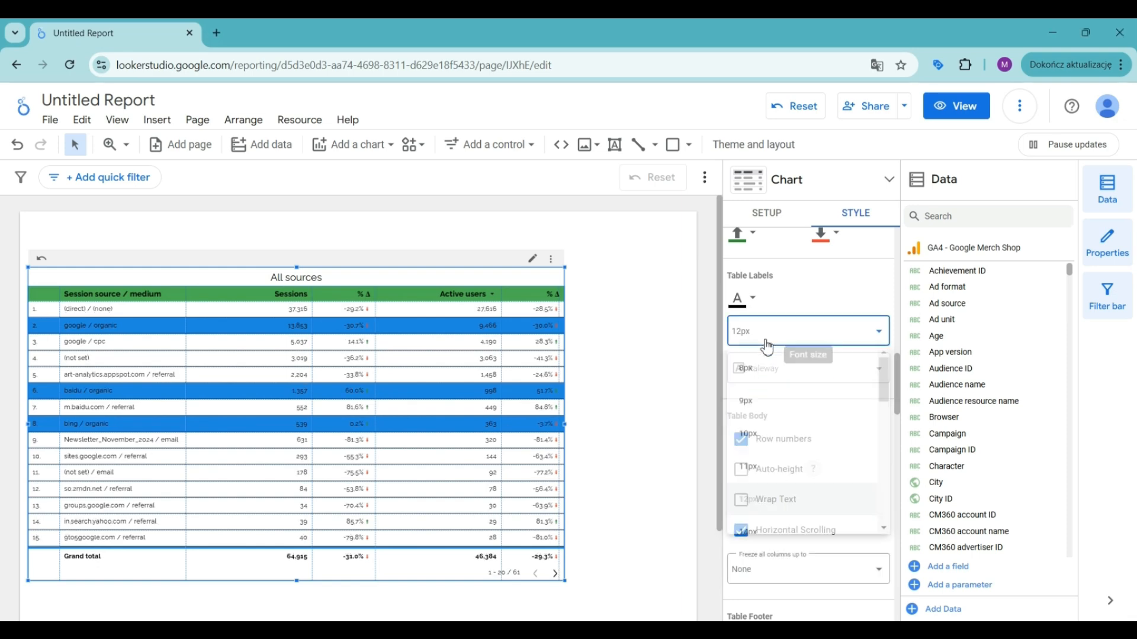
scroll(766, 485, "down", 1)
left_click(764, 480)
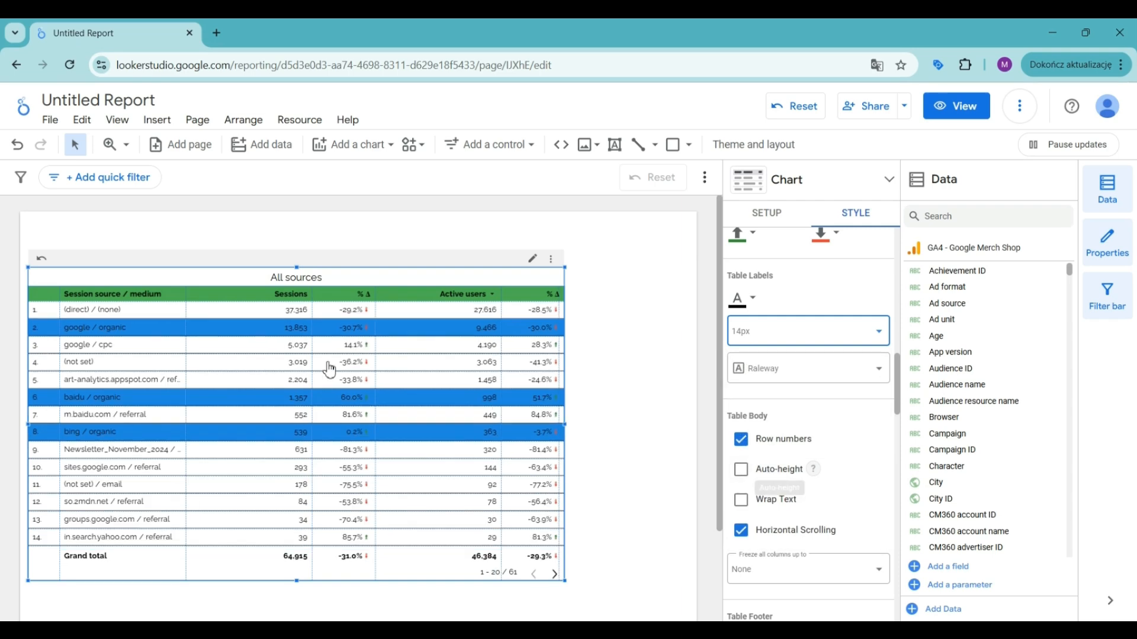
Step: Hide the table's row numbers and enable Auto-height and Wrap Text for the table body
scroll(843, 384, "down", 2)
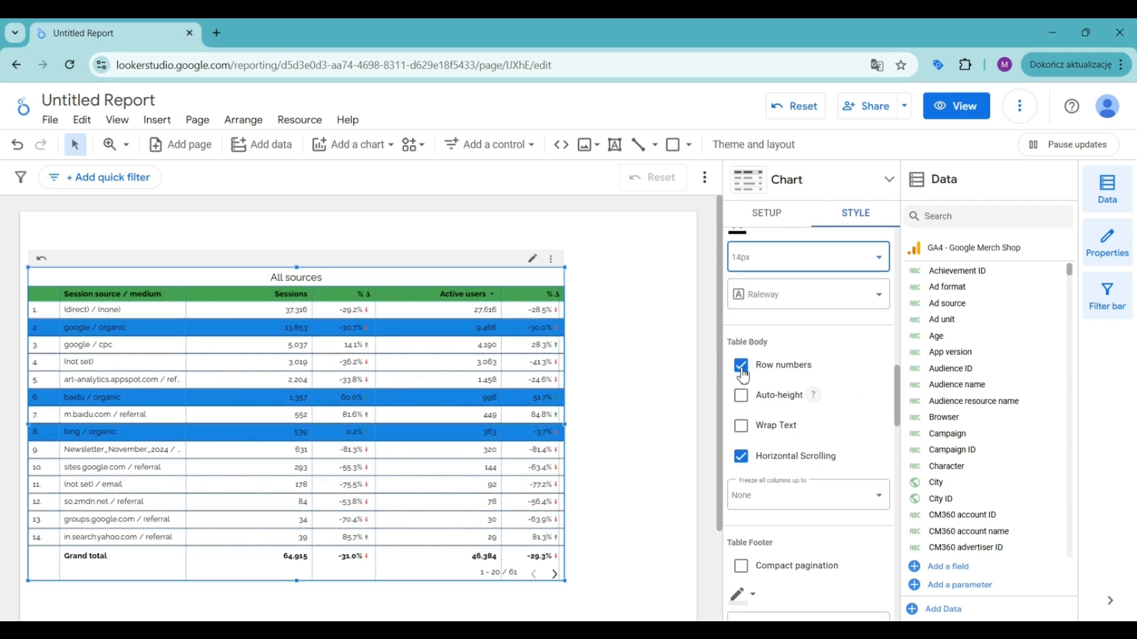
left_click(742, 366)
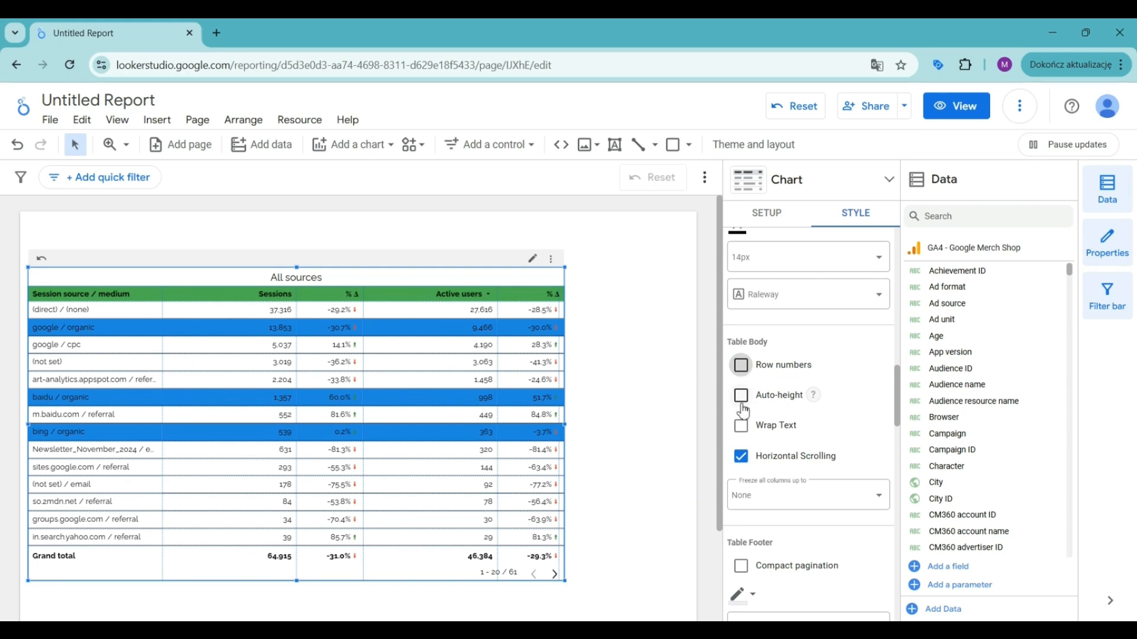
left_click(742, 398)
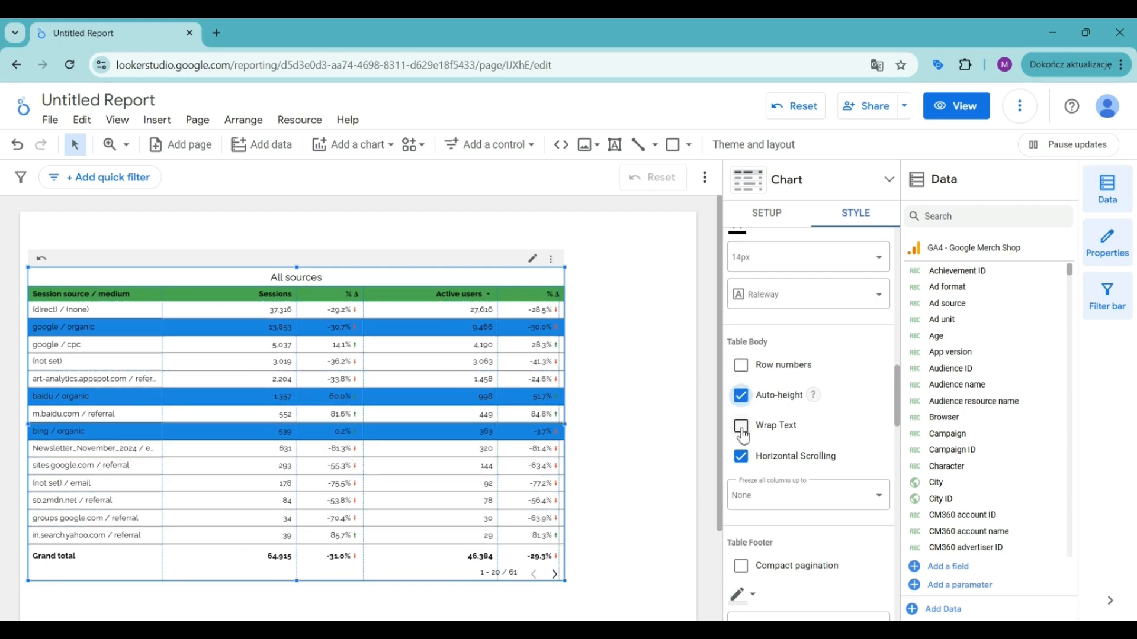
left_click(742, 429)
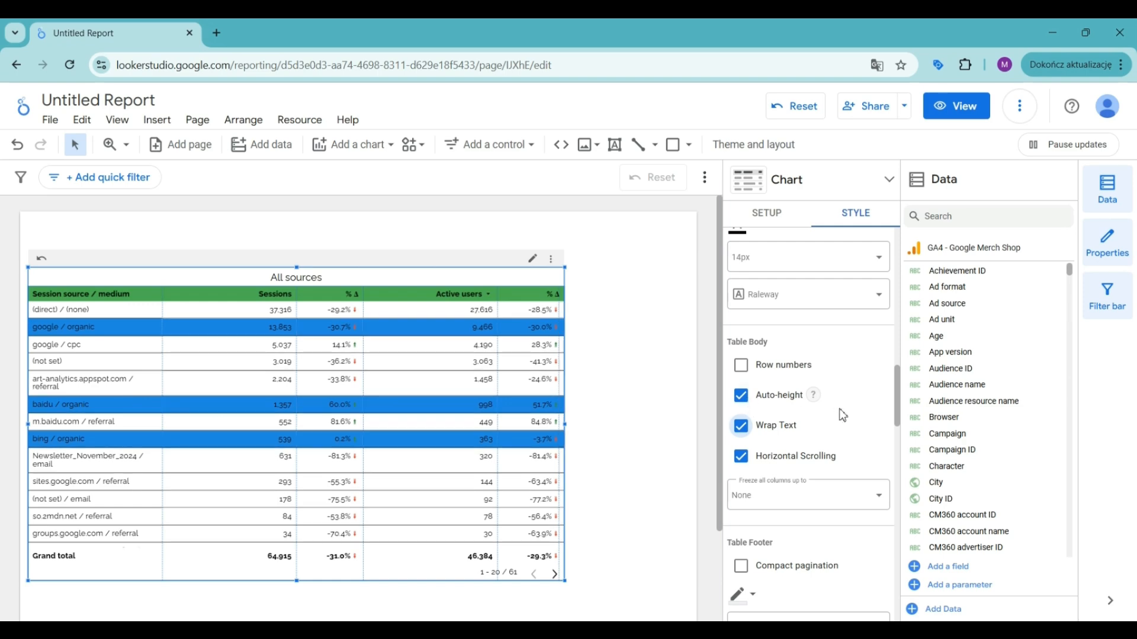
Step: Turn the table body's horizontal scrolling off and back on, and disable Auto-height
scroll(782, 414, "down", 1)
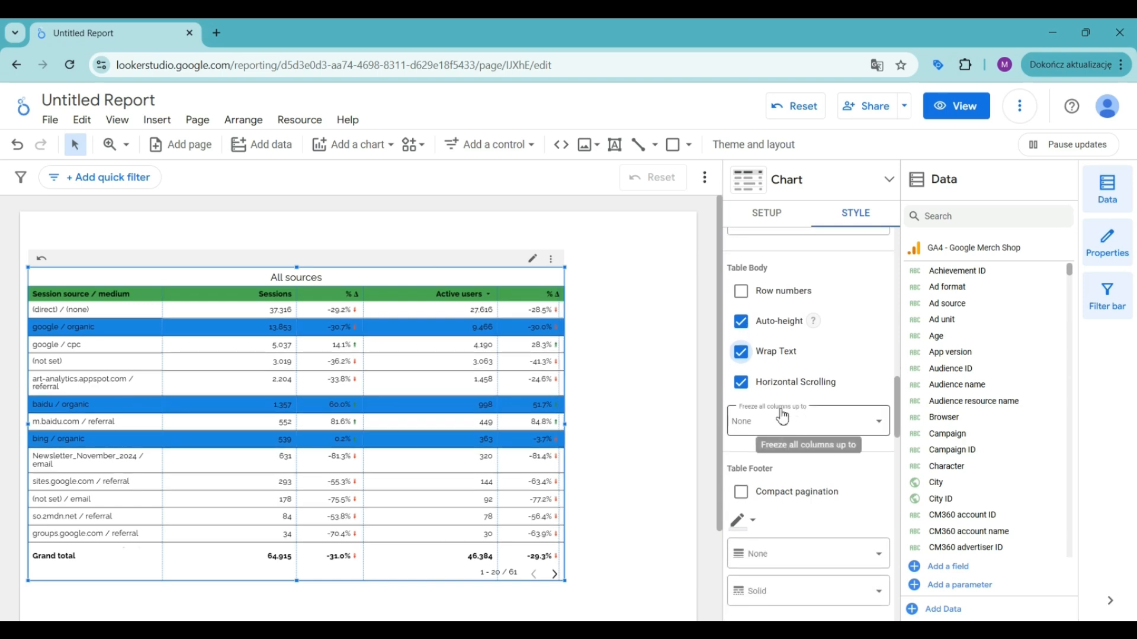
left_click(744, 391)
left_click(745, 391)
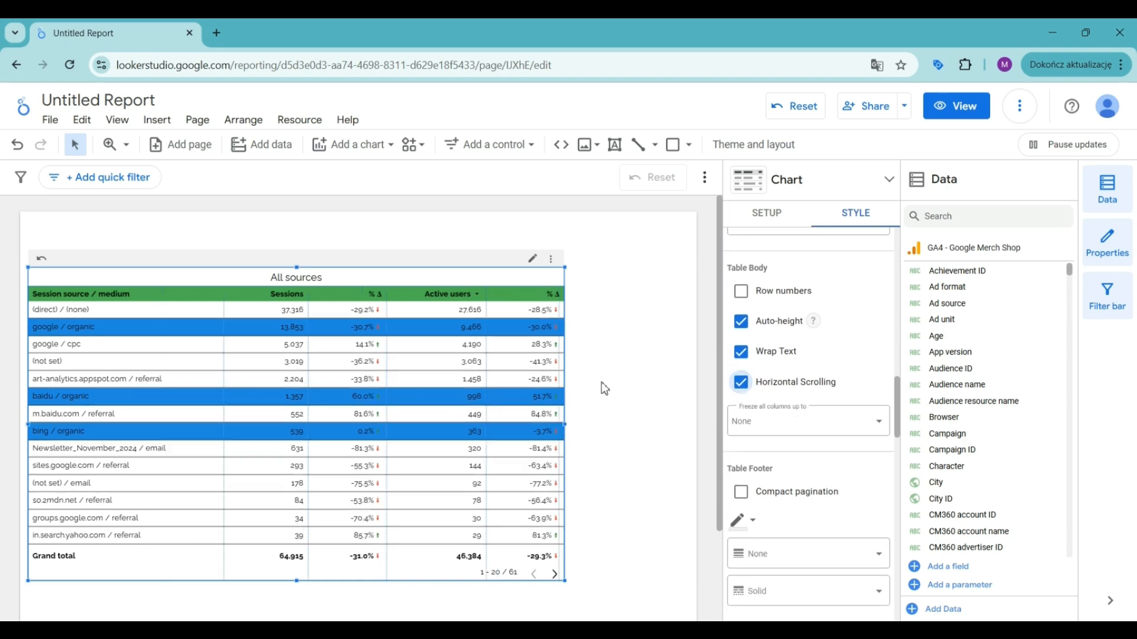
scroll(513, 370, "down", 2)
scroll(512, 370, "up", 2)
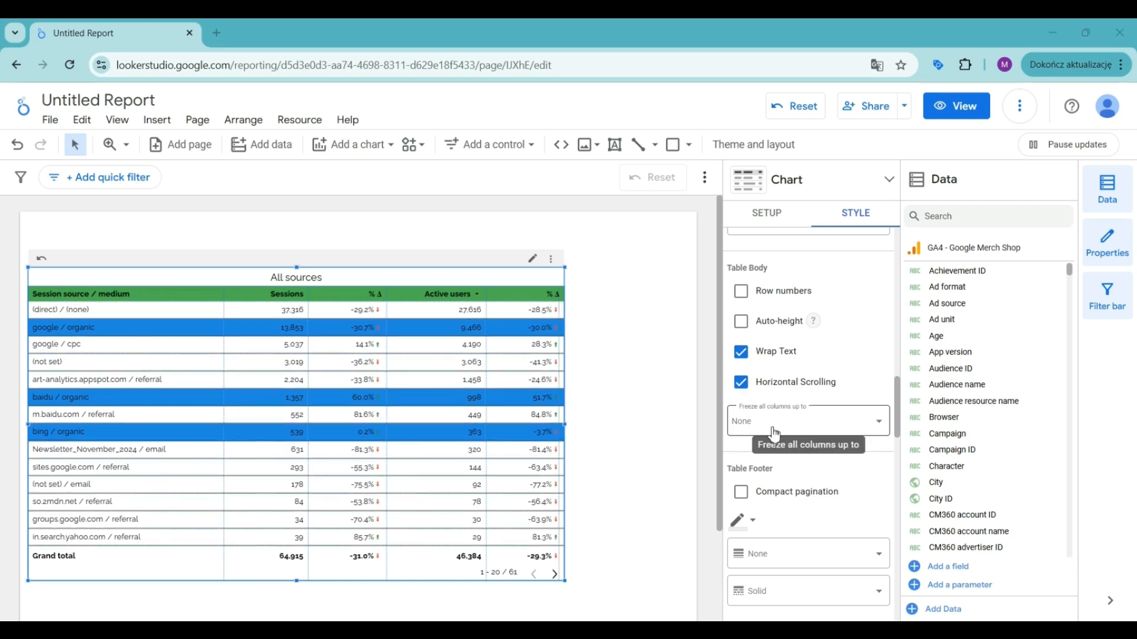
Step: Try freezing the table's columns up to 1 (Session source / medium) while browsing the rows, and set the freeze back to None
left_click(774, 434)
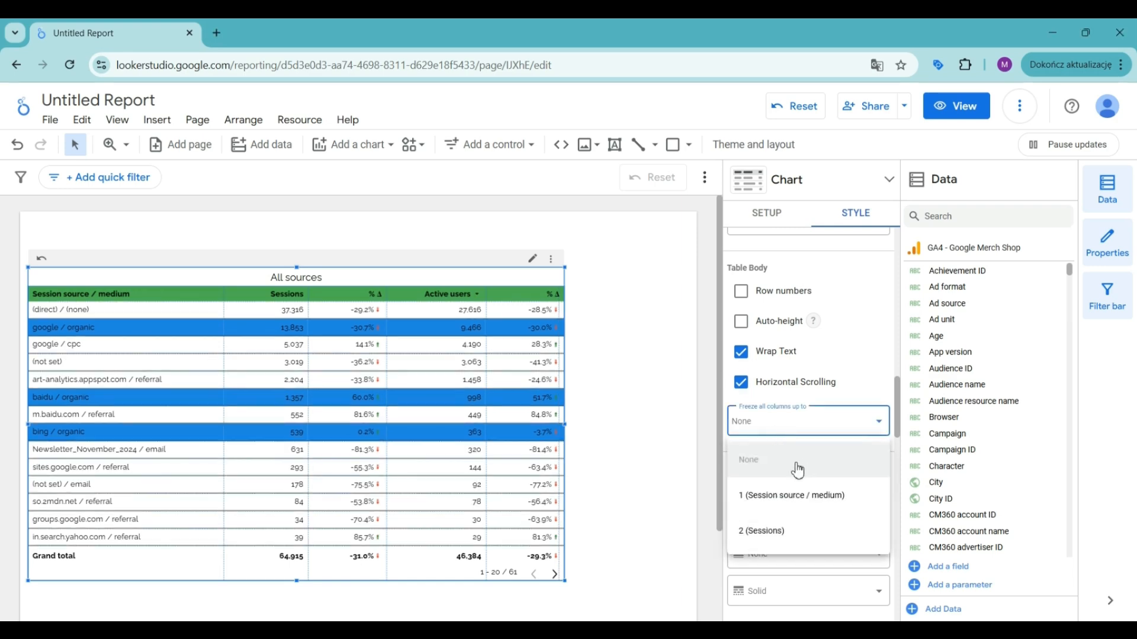
left_click(767, 502)
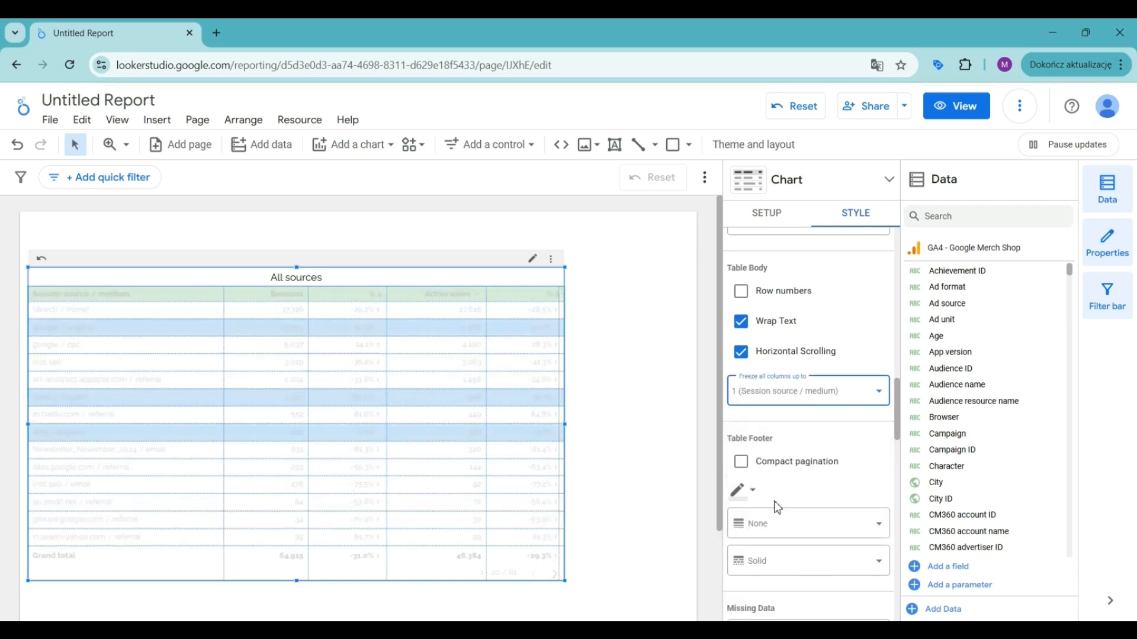
scroll(451, 386, "down", 3)
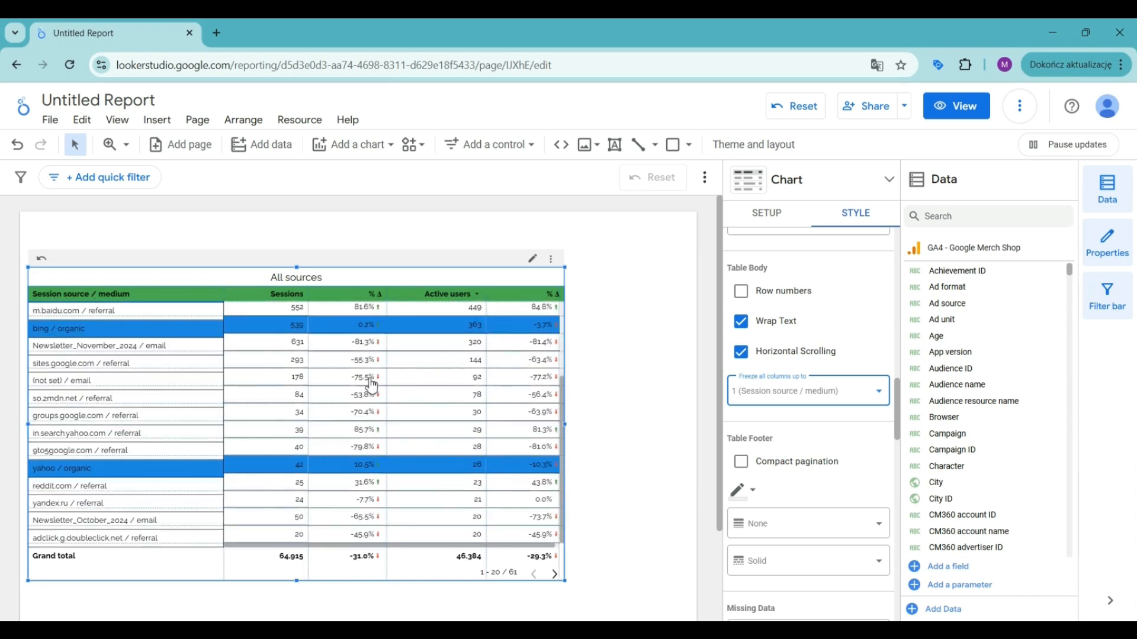
scroll(367, 382, "up", 3)
left_click(823, 401)
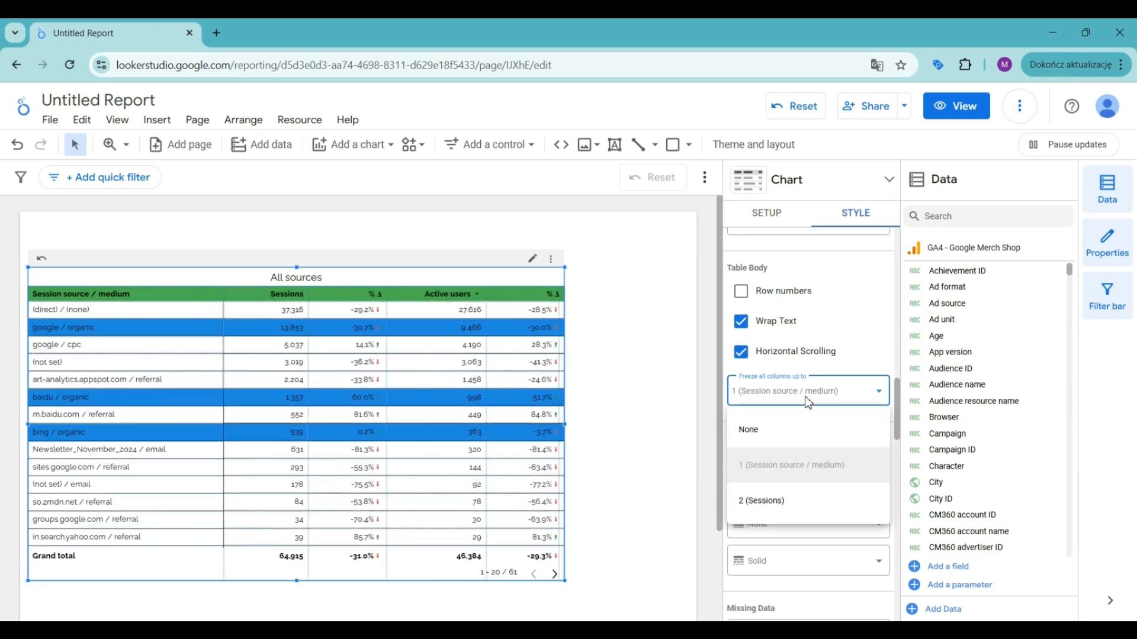
left_click(765, 432)
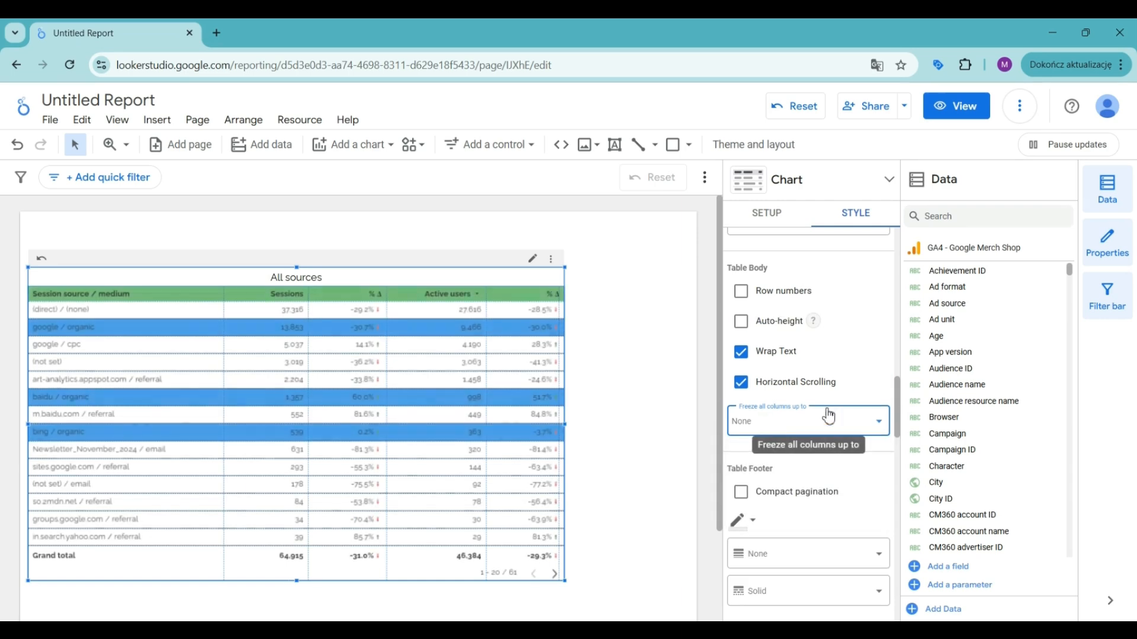
Step: Set the table footer's border style to Dashed and review the display options for missing data
scroll(851, 361, "down", 3)
scroll(851, 361, "down", 1)
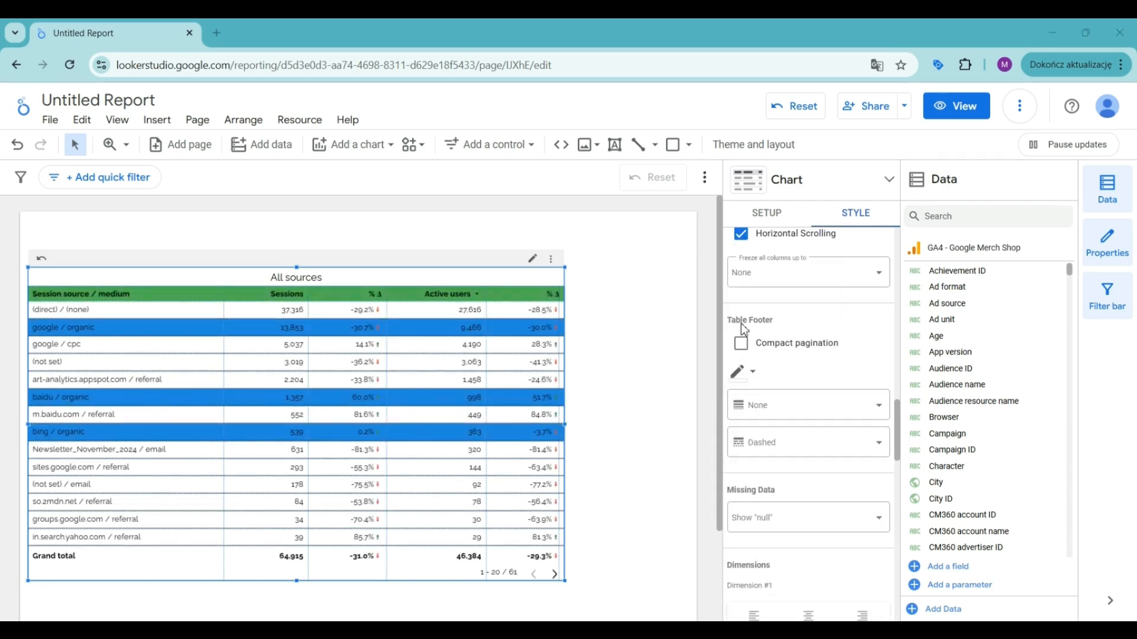
scroll(804, 386, "down", 2)
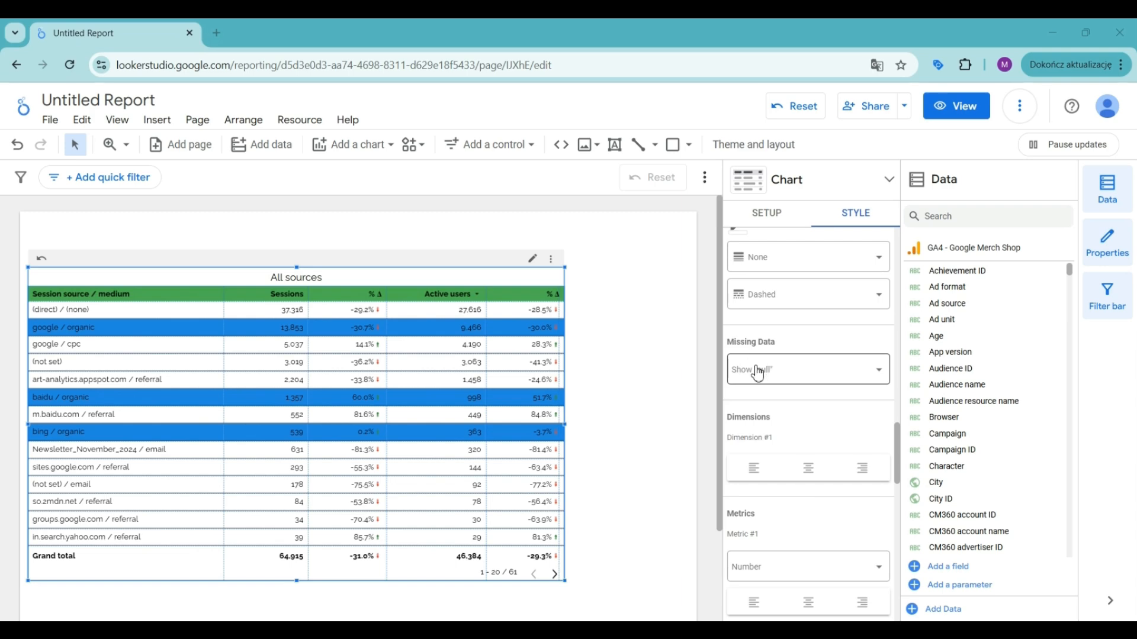
left_click(810, 380)
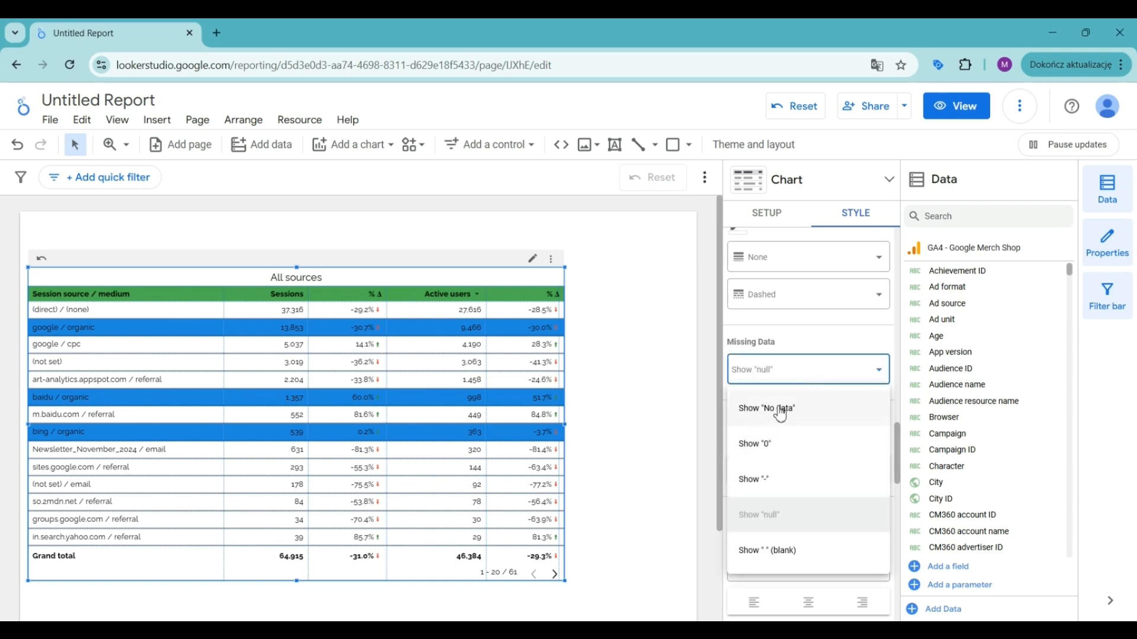
left_click(843, 331)
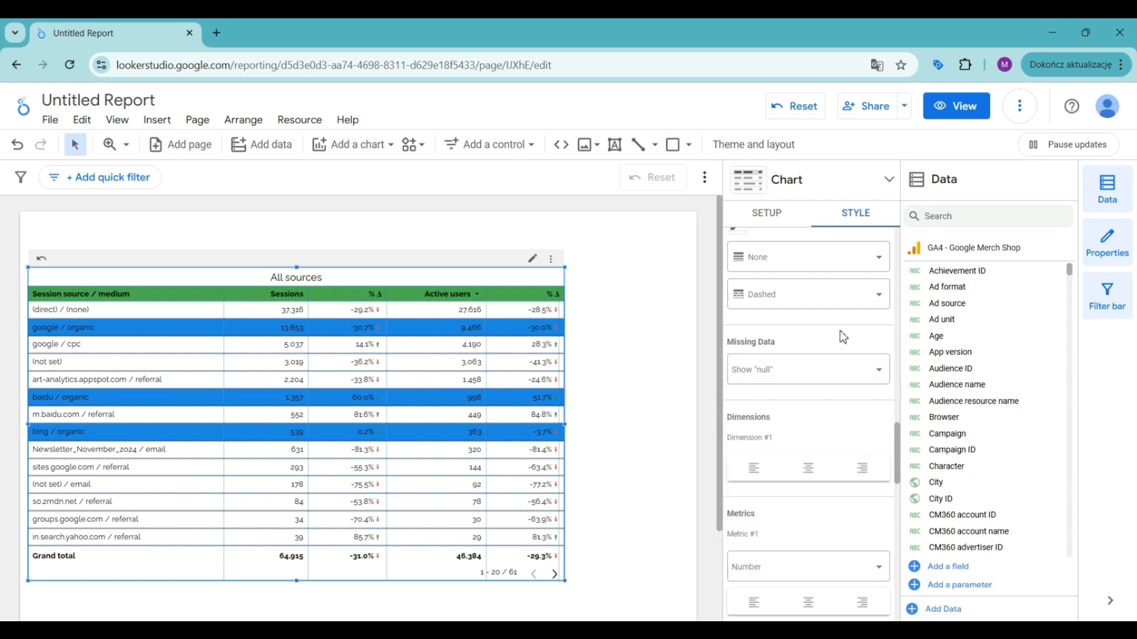
Step: Center-align the Session source / medium dimension and both metrics, Sessions and Active users
scroll(835, 350, "down", 3)
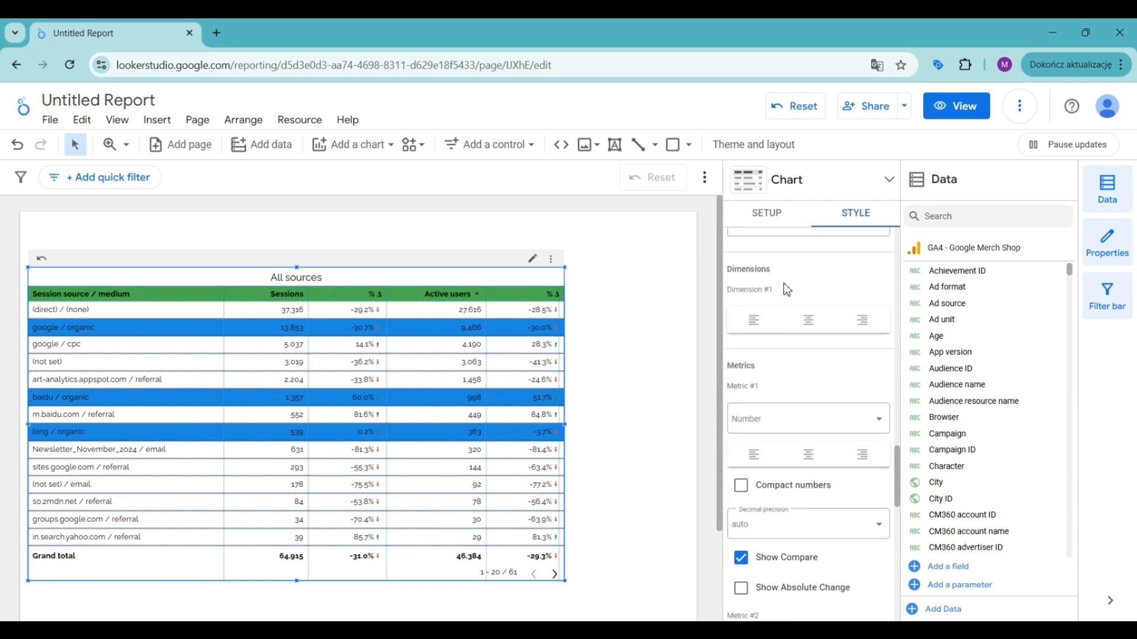
left_click(817, 332)
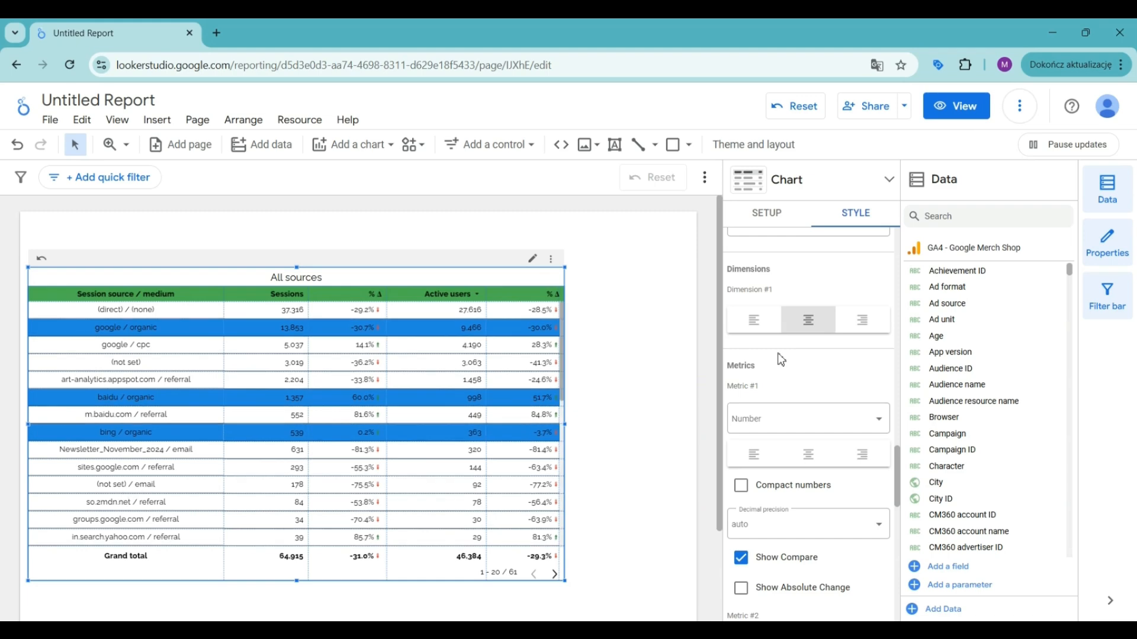
scroll(794, 353, "down", 3)
left_click(810, 309)
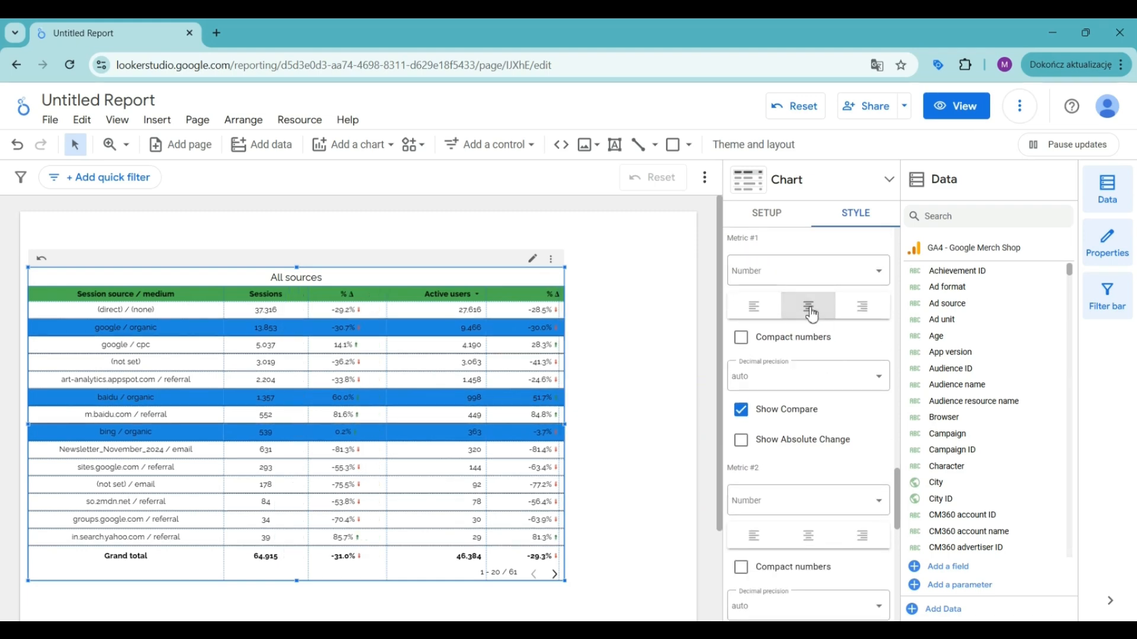
scroll(812, 355, "down", 3)
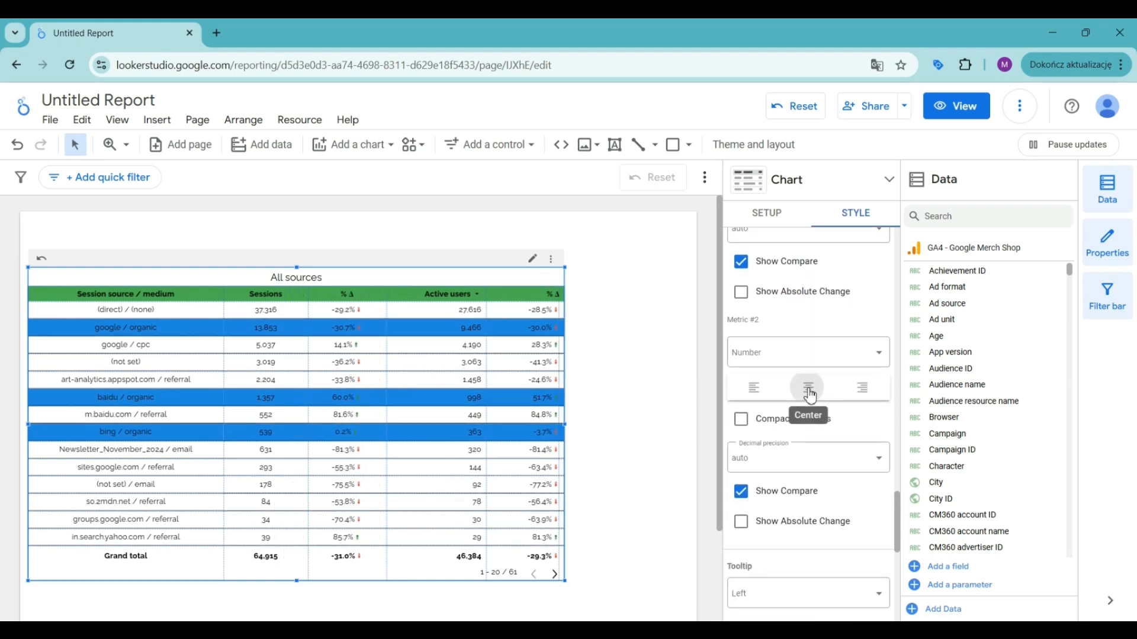
left_click(809, 389)
Step: Try compact numbers for the Sessions metric and turn them off again
scroll(811, 392, "up", 3)
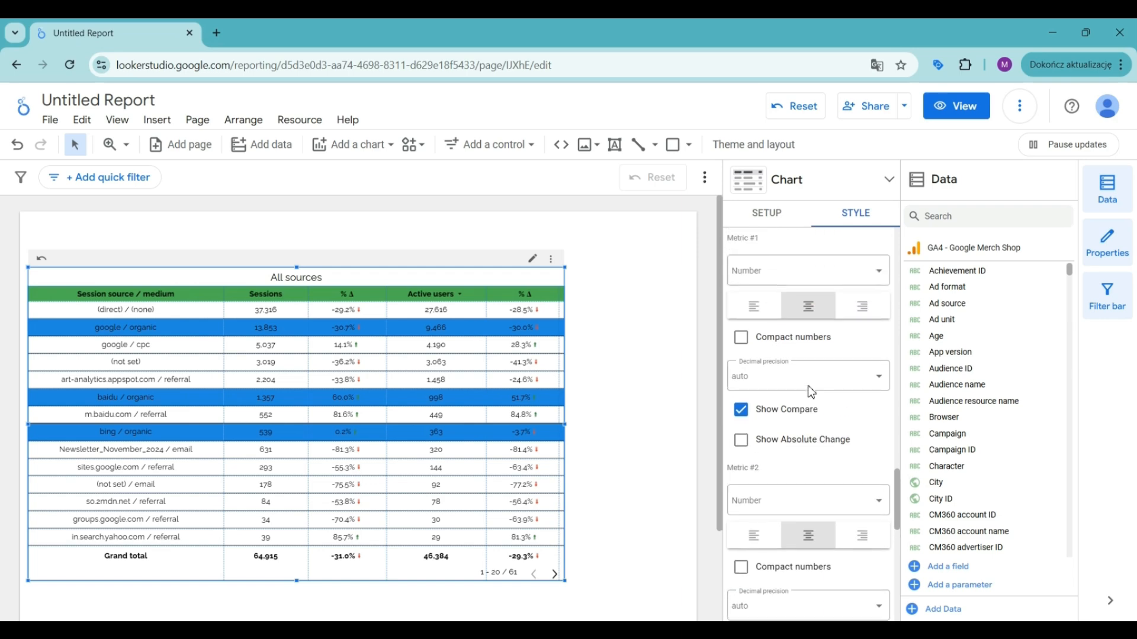
left_click(741, 339)
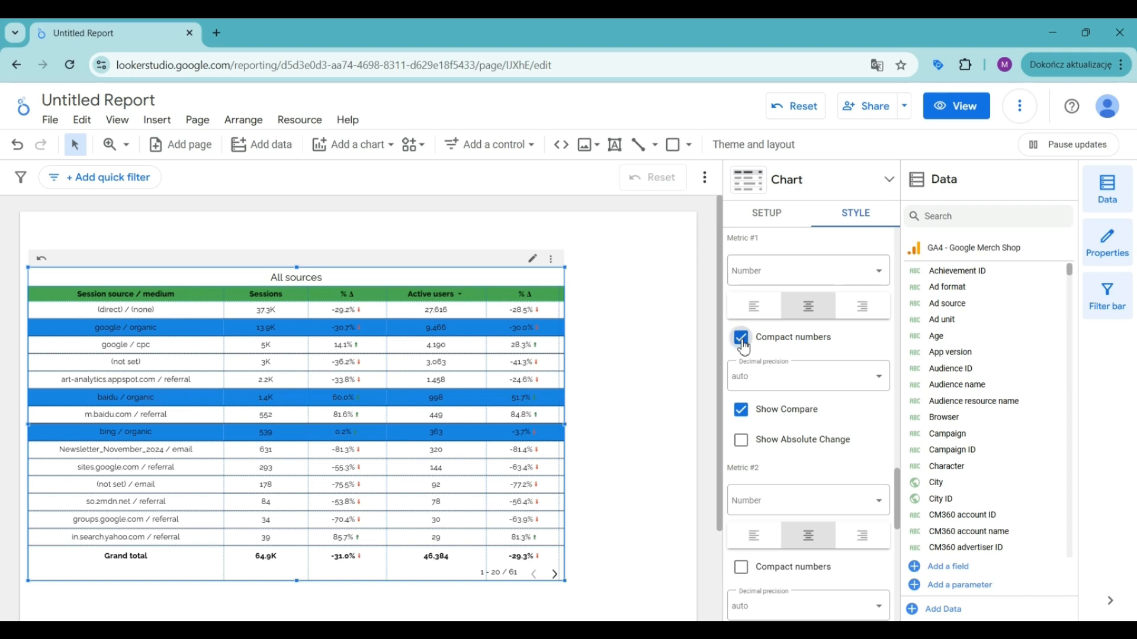
left_click(741, 339)
Step: Show the Sessions metric's comparison as an absolute change
scroll(772, 373, "down", 2)
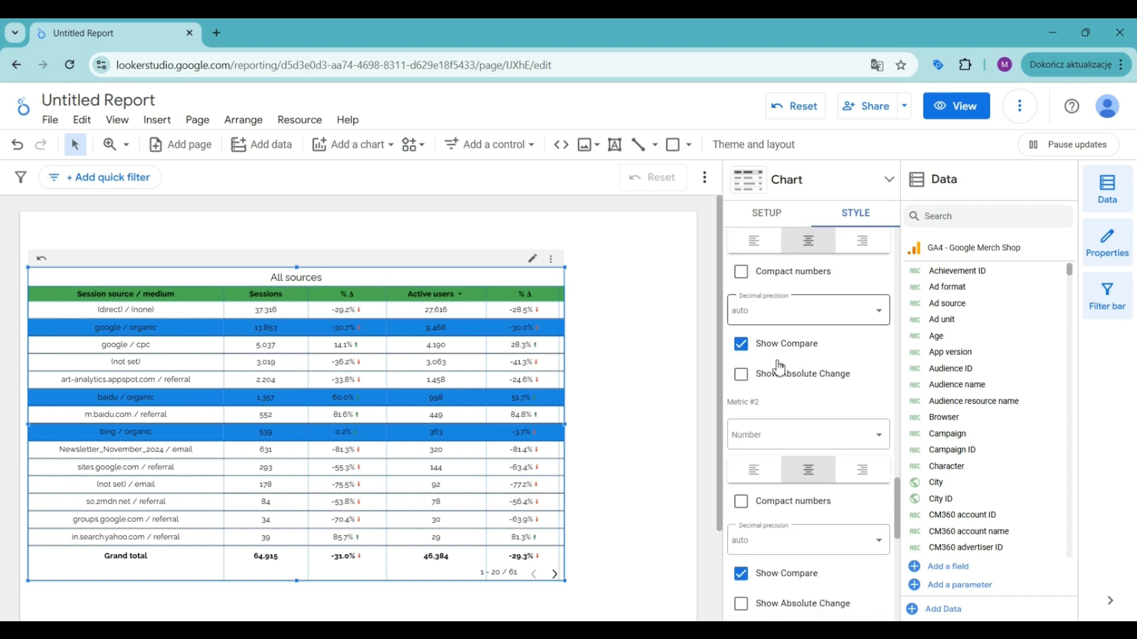
left_click(741, 373)
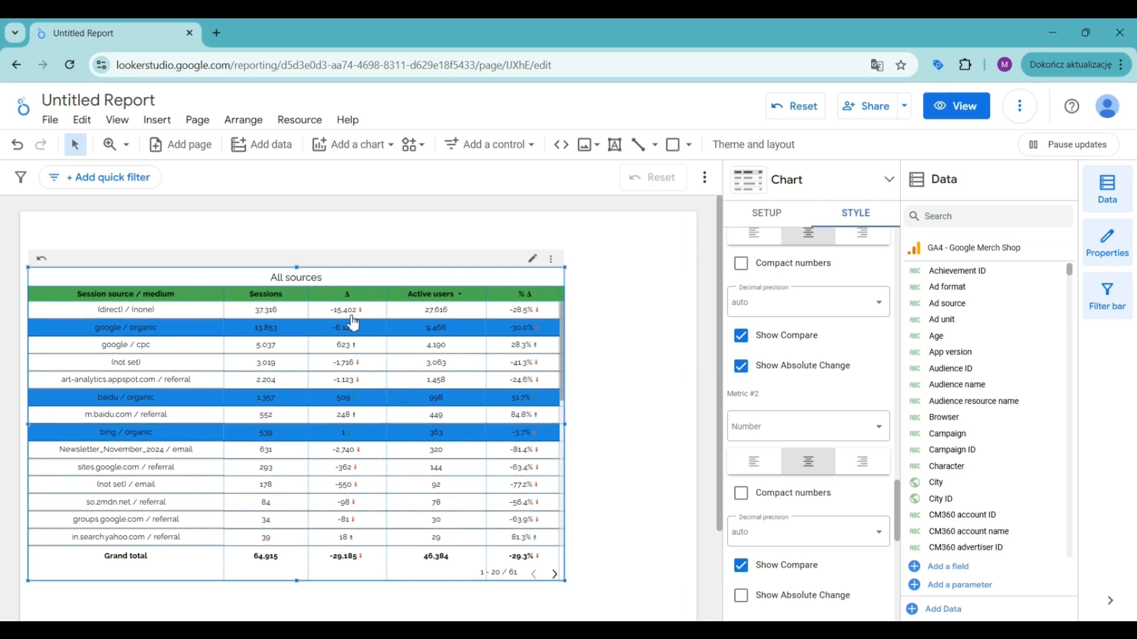
Step: Review the available tooltip positions for the table without choosing a different one
scroll(846, 361, "down", 5)
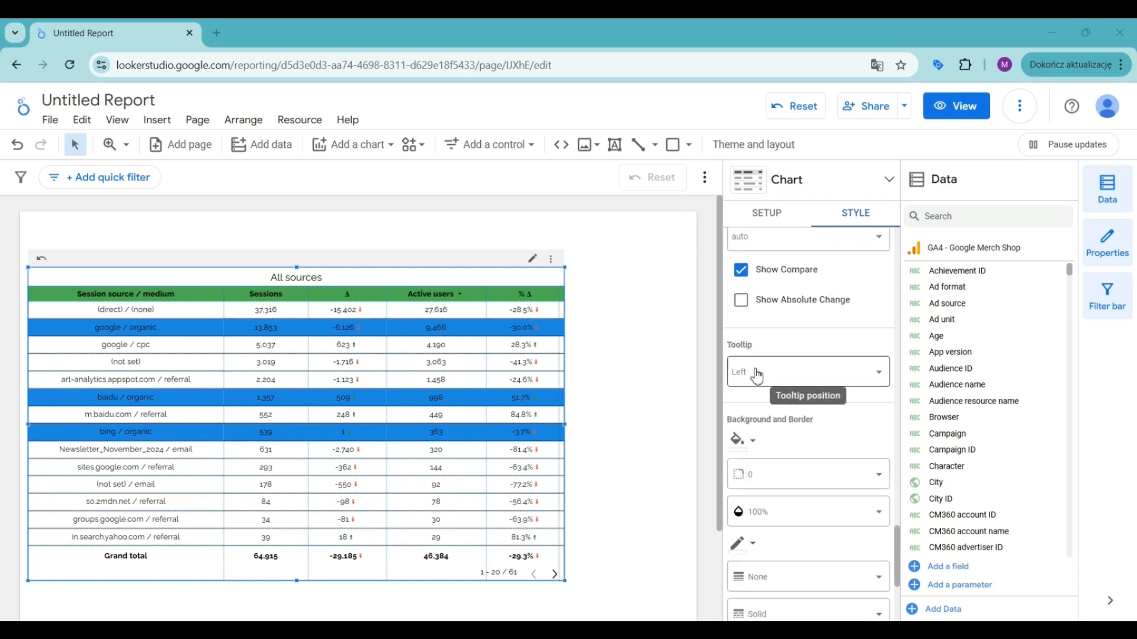
left_click(774, 363)
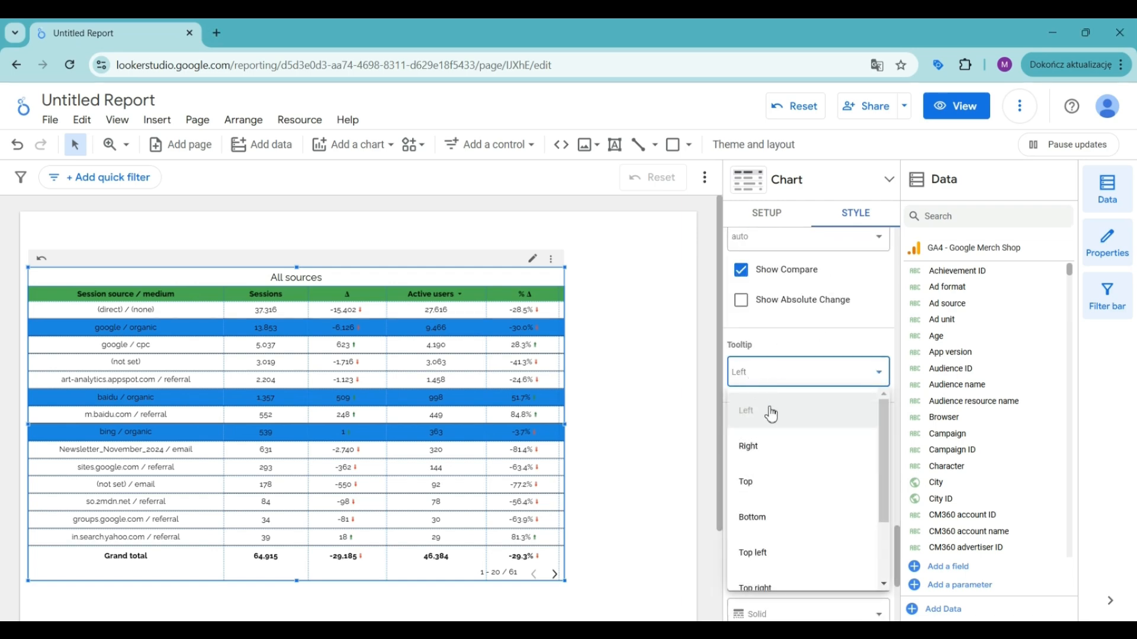
scroll(777, 521, "down", 2)
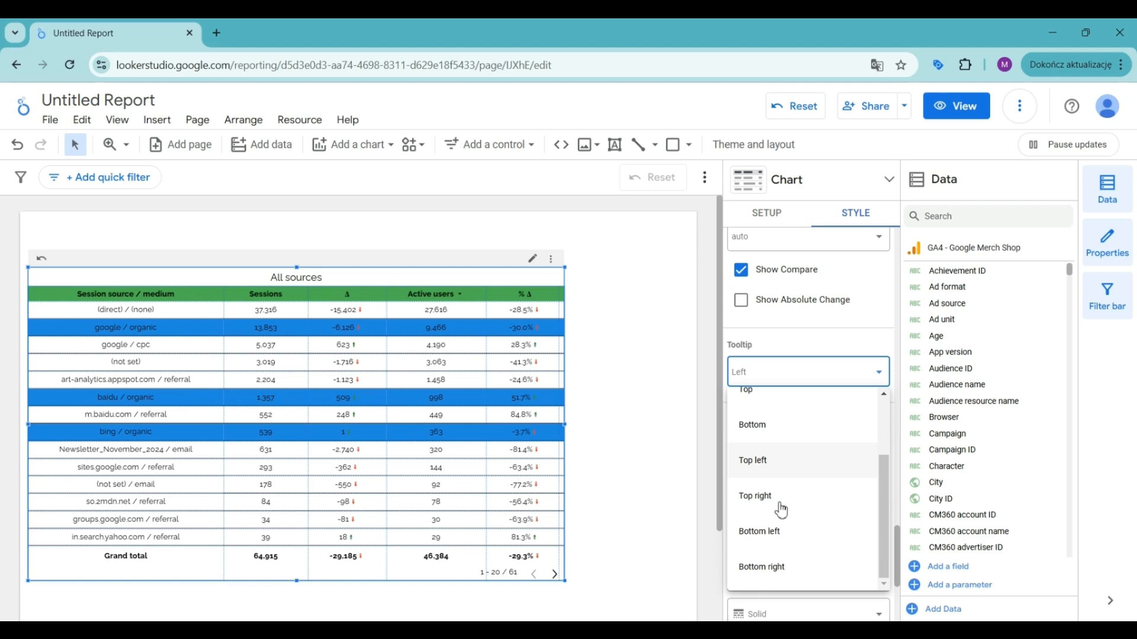
left_click(832, 338)
Step: Try a dark pink background for the table and set it back to transparent
scroll(817, 331, "down", 3)
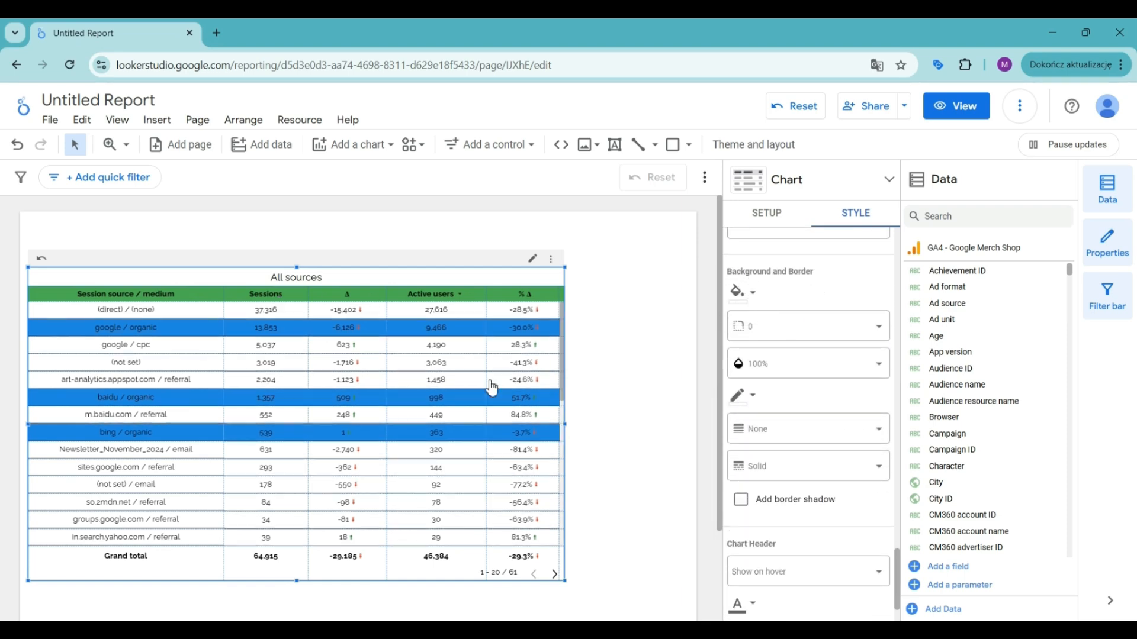
left_click(741, 292)
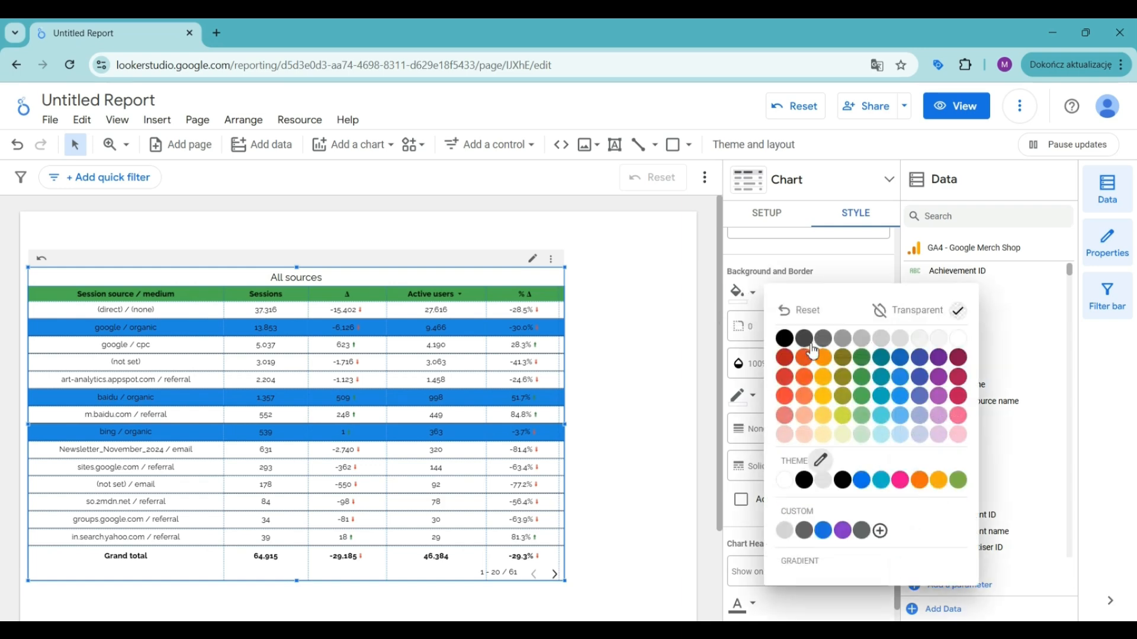
left_click(959, 377)
left_click(737, 293)
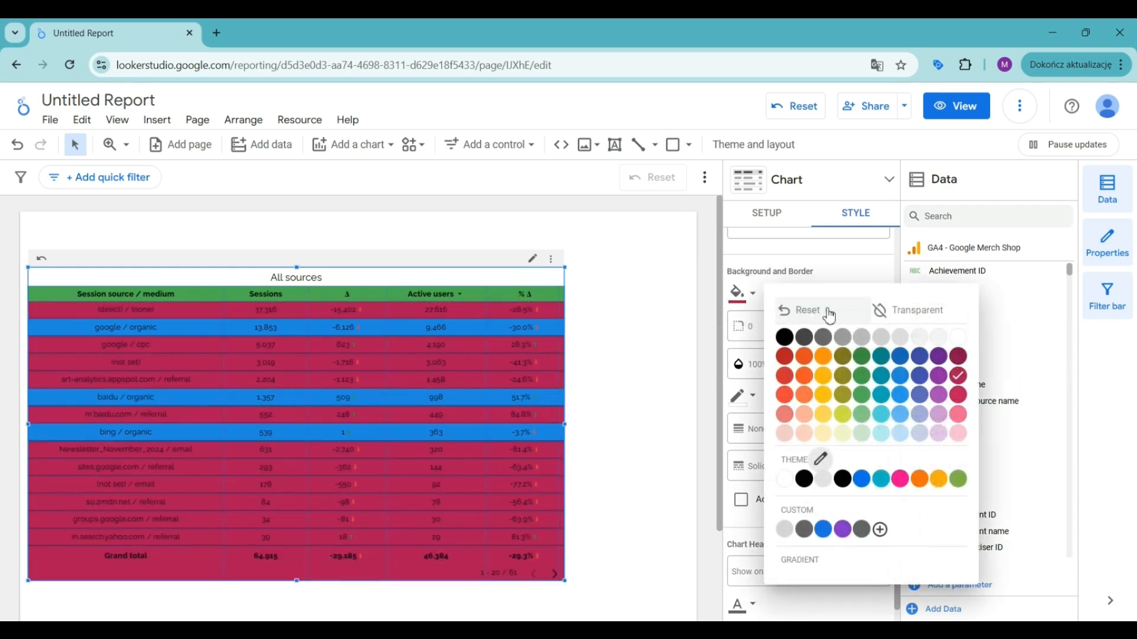
left_click(883, 310)
scroll(770, 403, "down", 2)
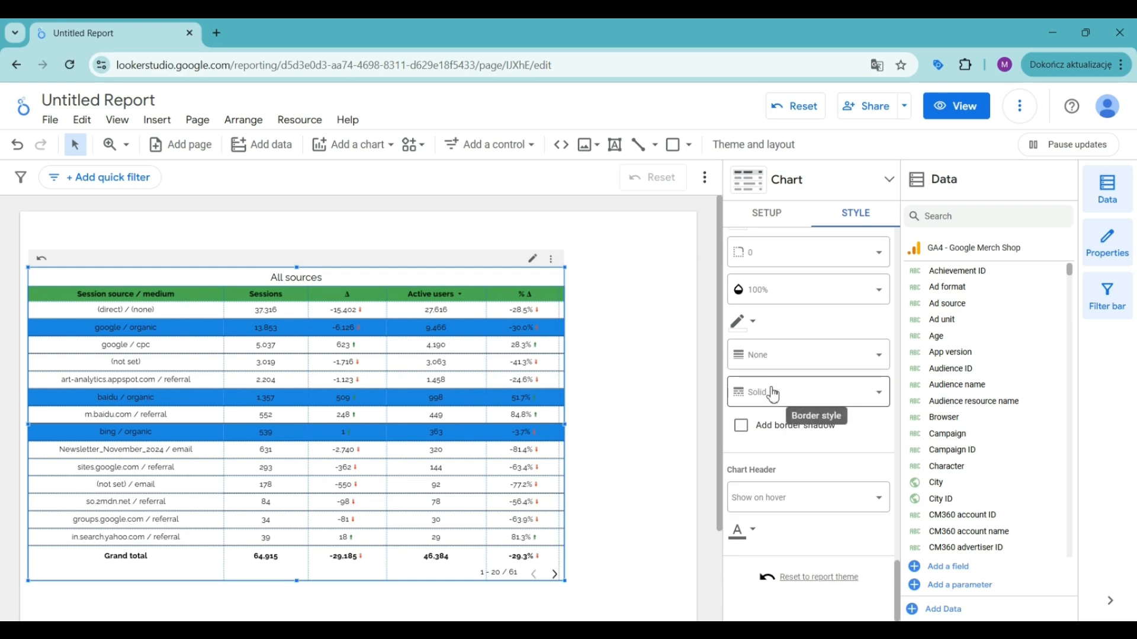
Step: Give the table a double border in black
left_click(777, 398)
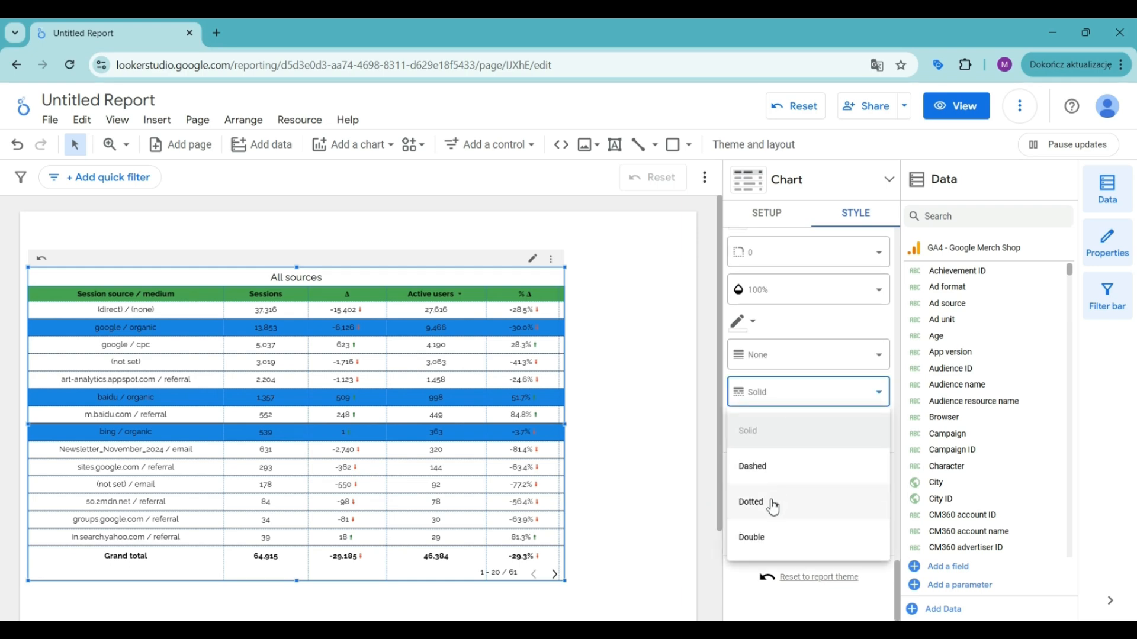
left_click(771, 534)
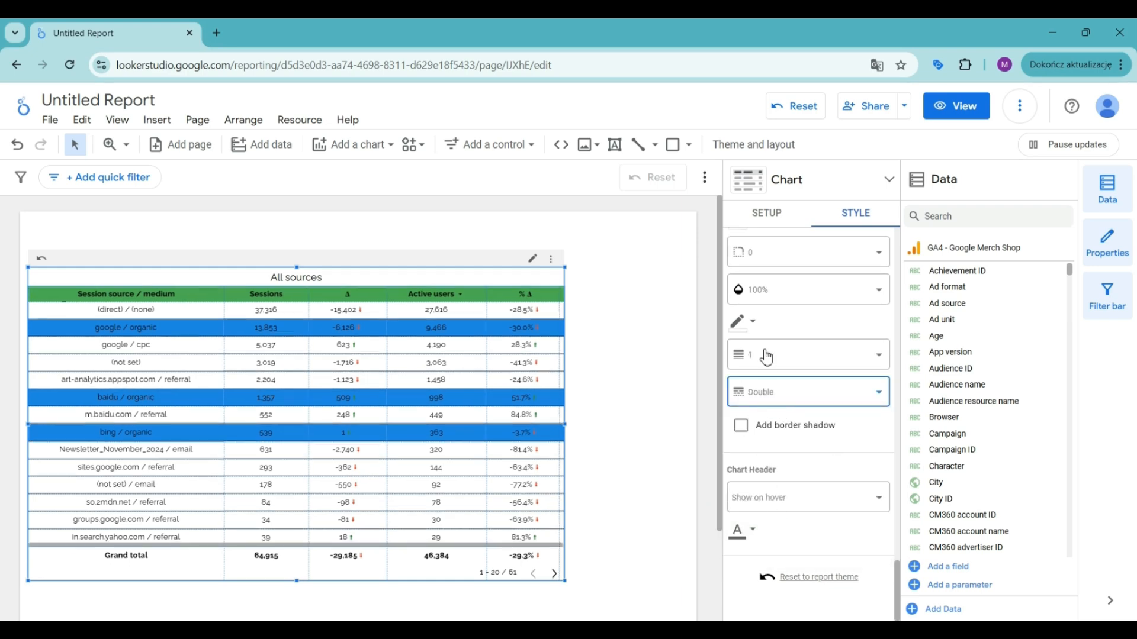
left_click(748, 330)
left_click(790, 372)
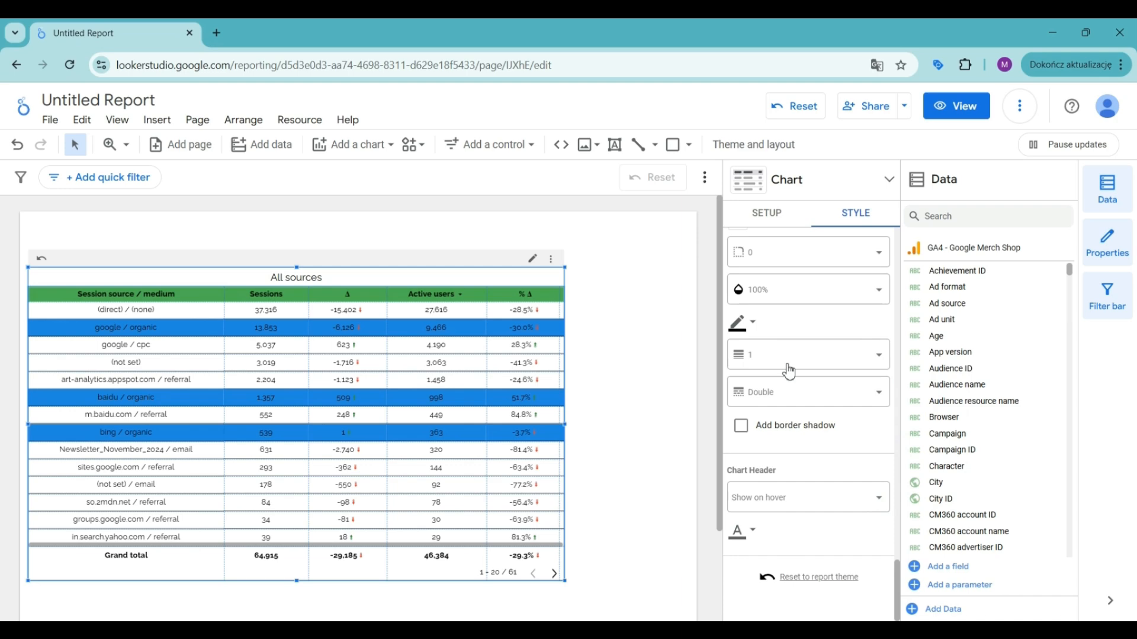
left_click(627, 362)
left_click(505, 391)
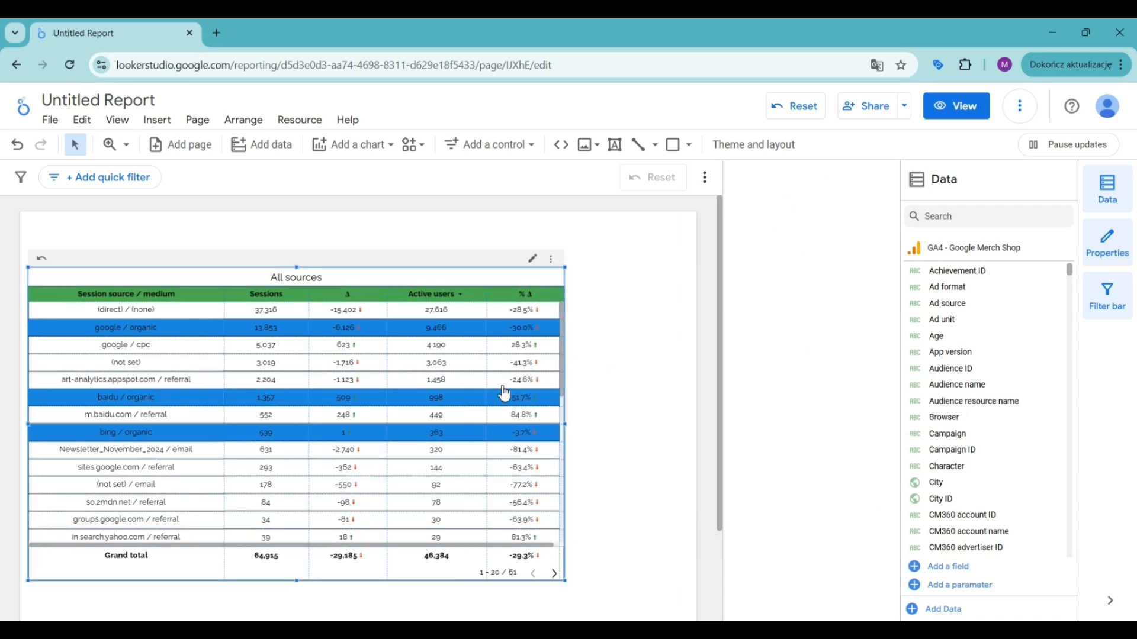
left_click(853, 211)
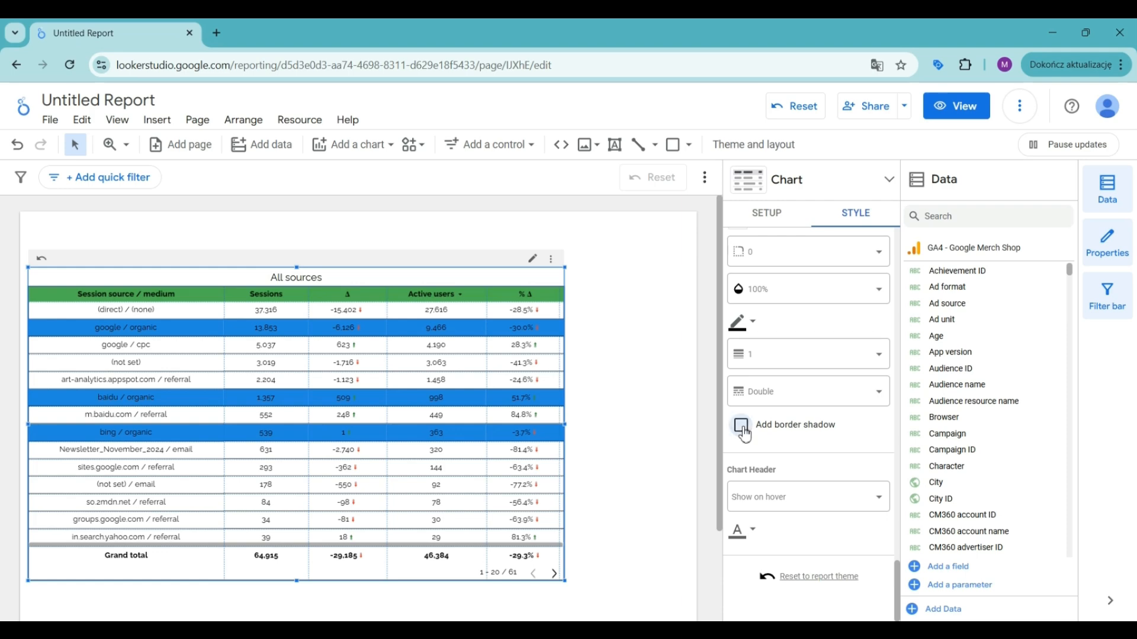
Step: Add a border shadow to the table
left_click(741, 427)
left_click(642, 454)
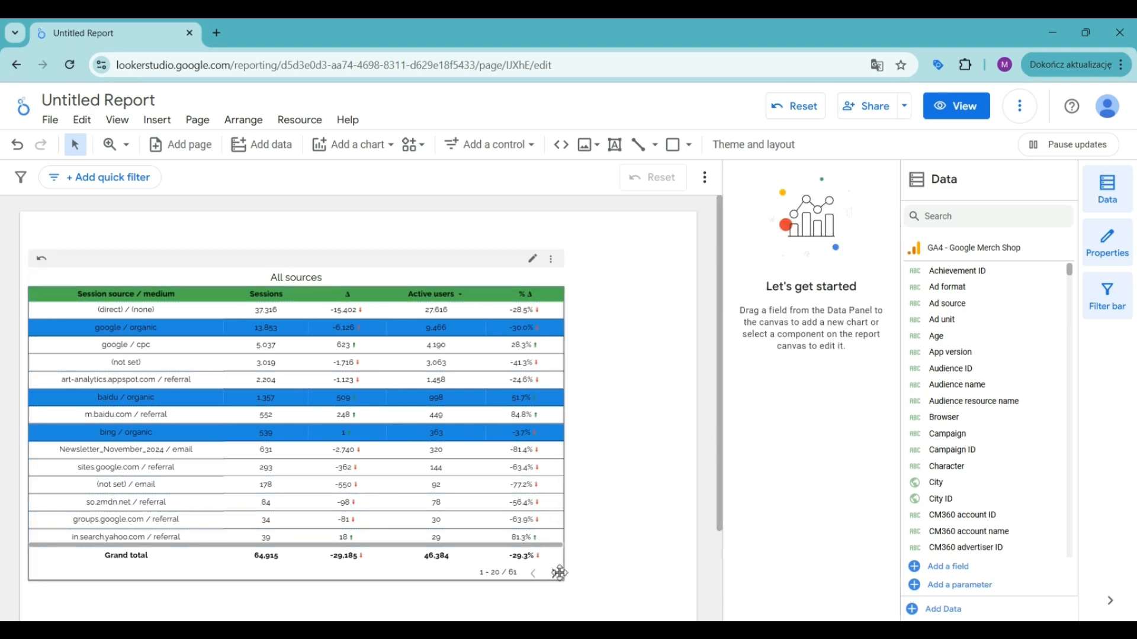
left_click(518, 566)
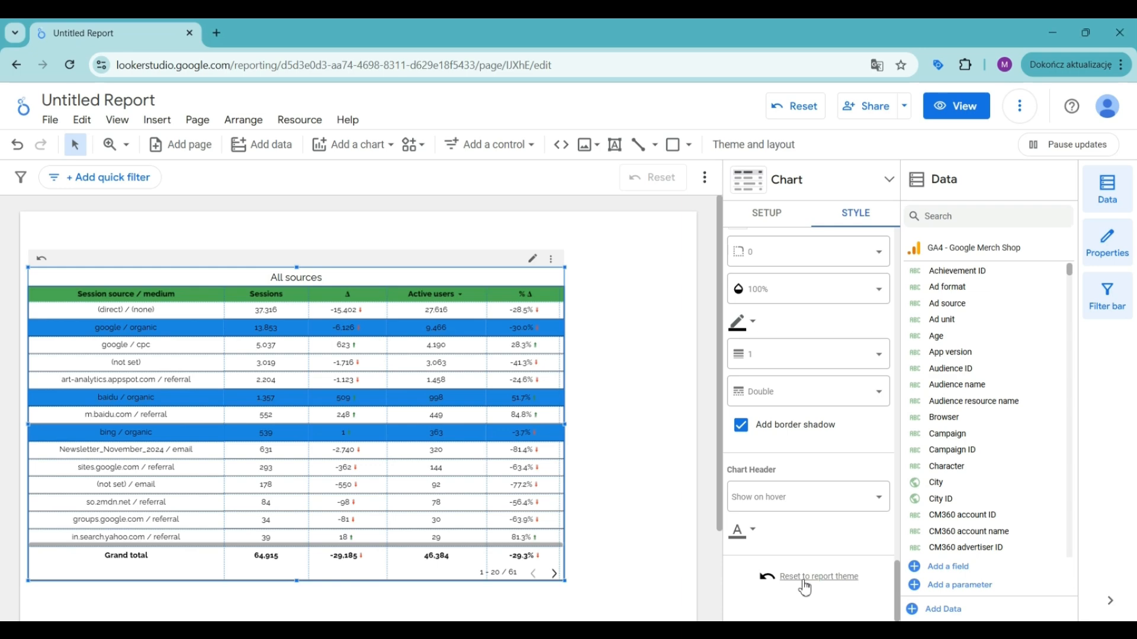
Step: Reset the table's styling to the report theme, undo the reset and reapply it
left_click(803, 582)
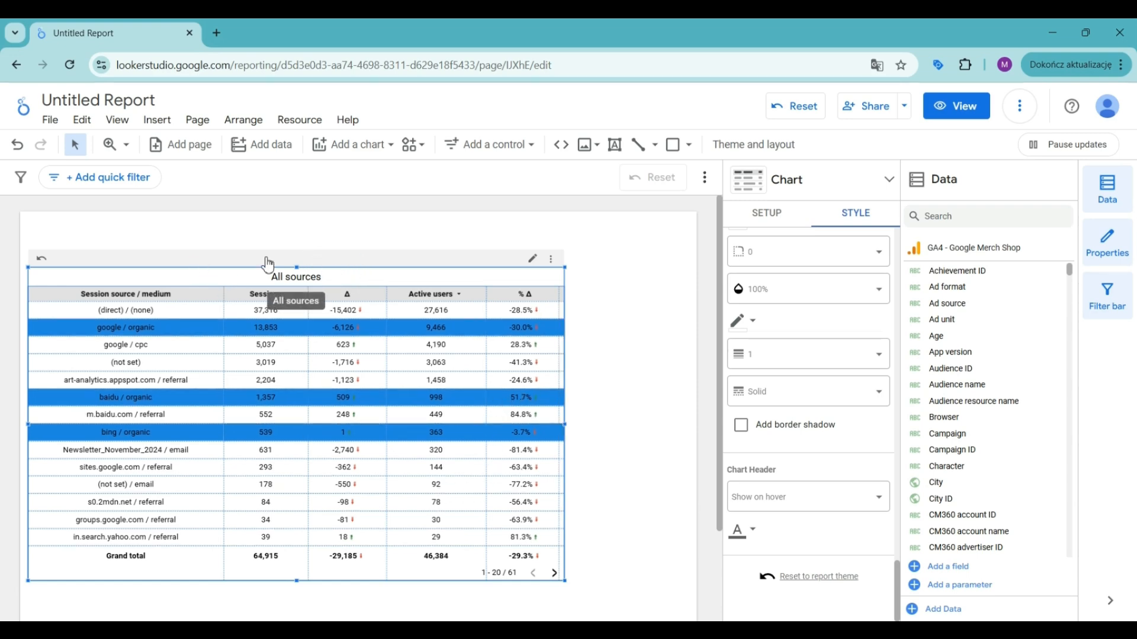
left_click(17, 145)
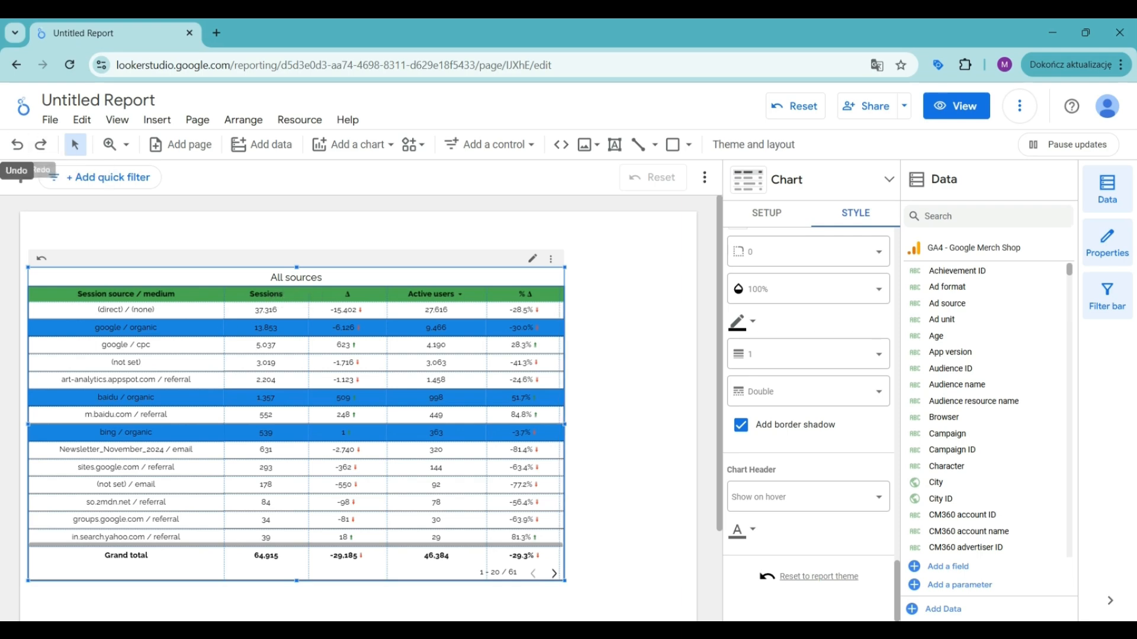
left_click(15, 145)
Step: Delete the table's conditional formatting rule for session source / medium containing organic
scroll(809, 437, "up", 10)
scroll(827, 437, "up", 10)
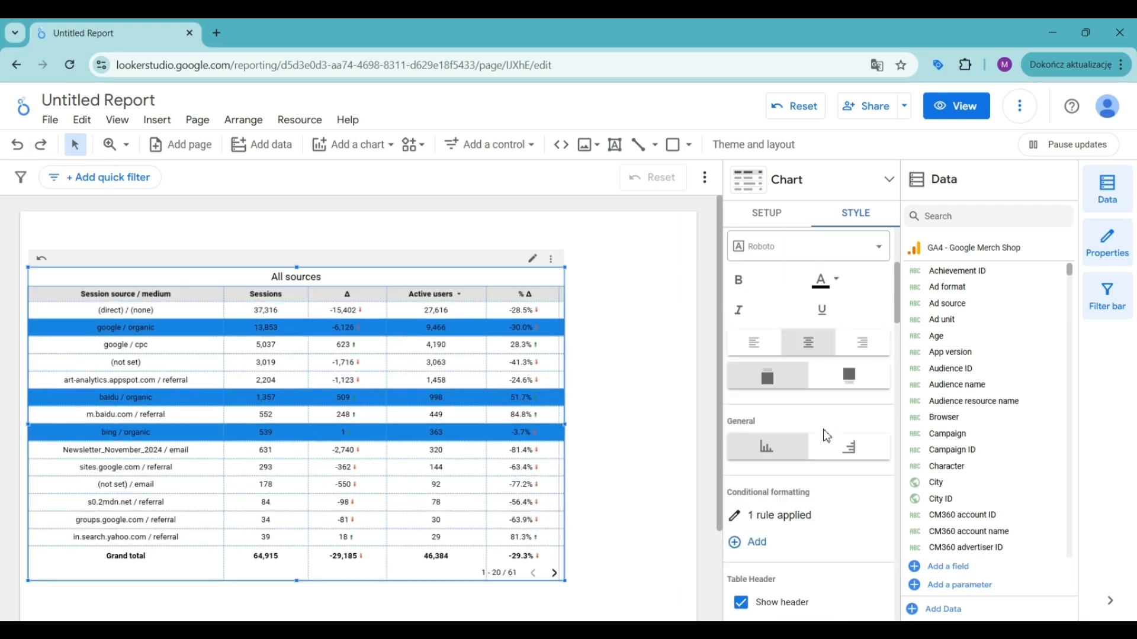
scroll(826, 432, "down", 6)
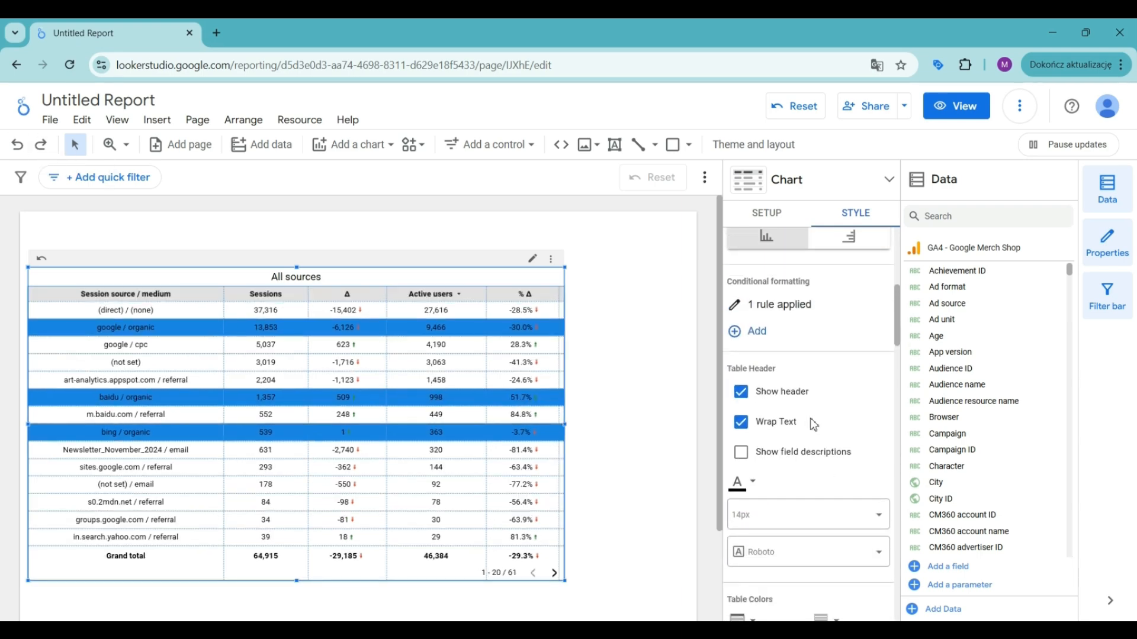
scroll(814, 425, "up", 1)
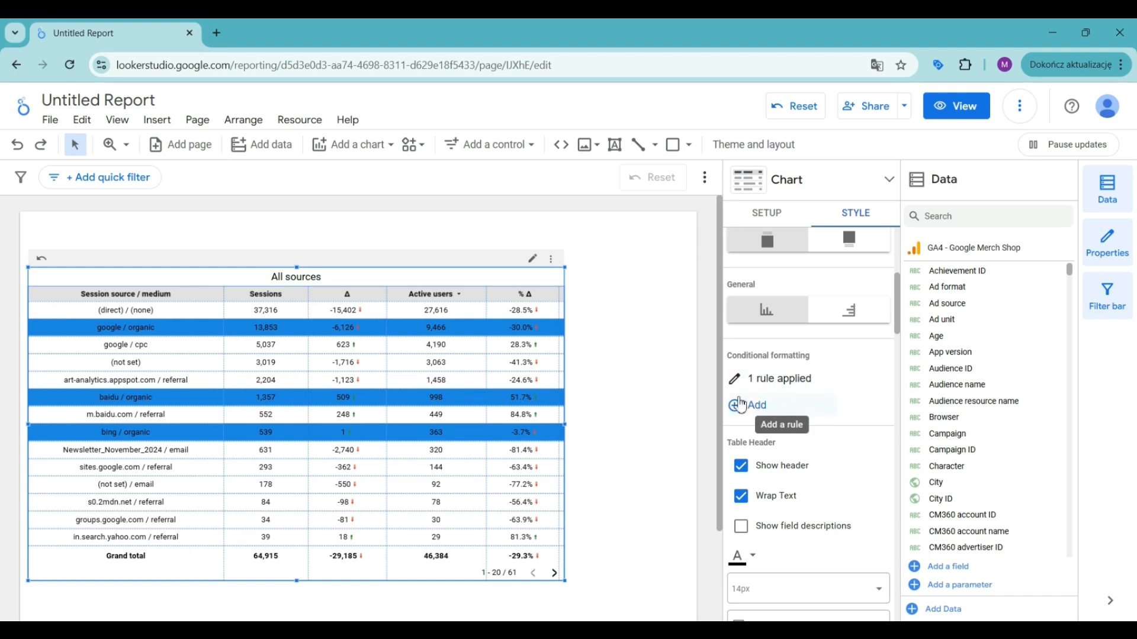
left_click(736, 377)
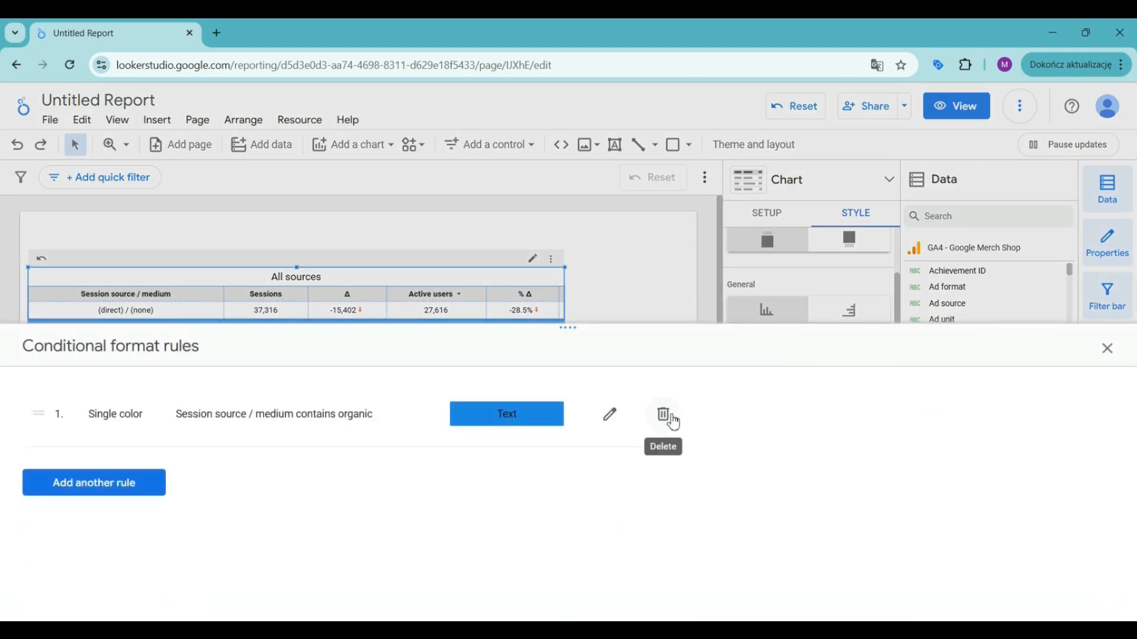
left_click(673, 422)
Step: Change the chart type to a table with bars
left_click(820, 178)
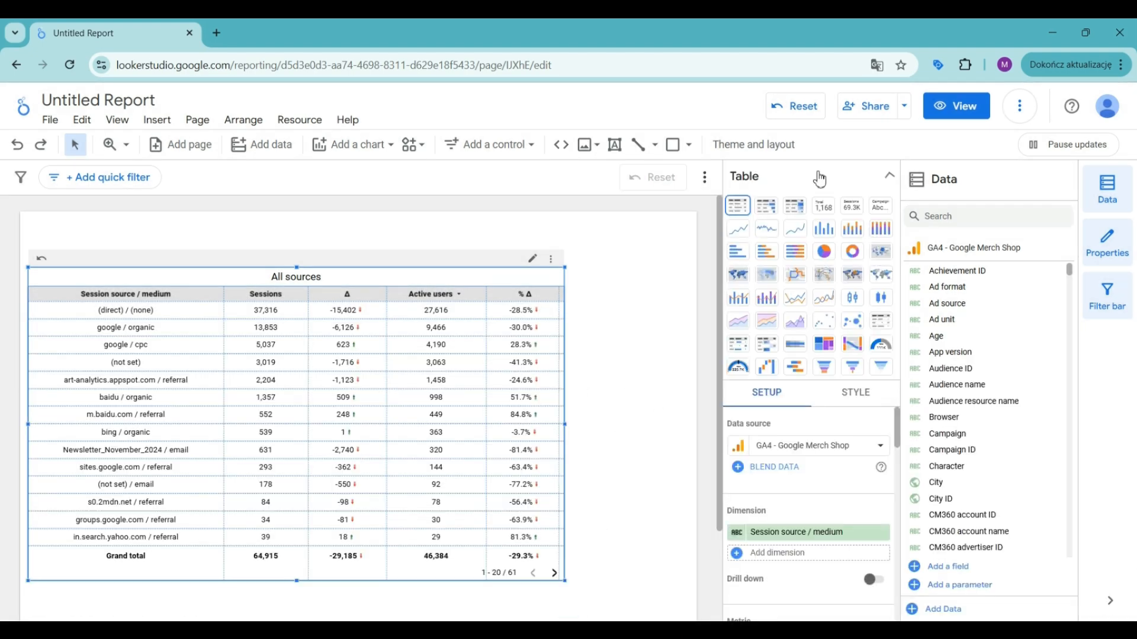
left_click(772, 213)
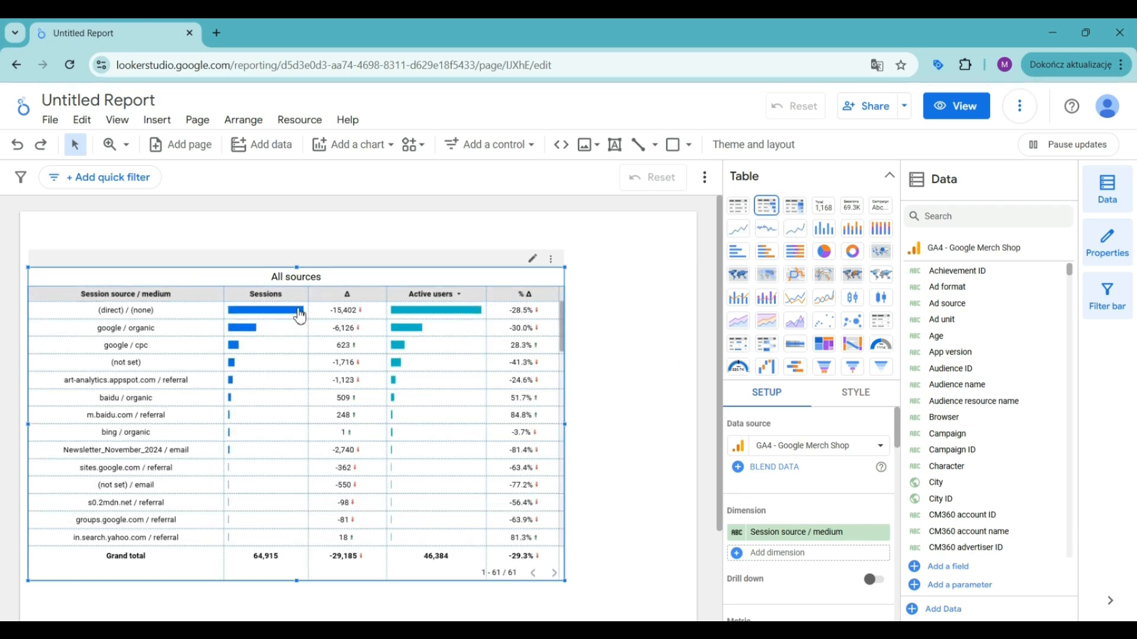
mouse_move(276, 319)
Step: Show the numbers beside the bars of the Sessions metric
left_click(852, 393)
scroll(828, 456, "down", 10)
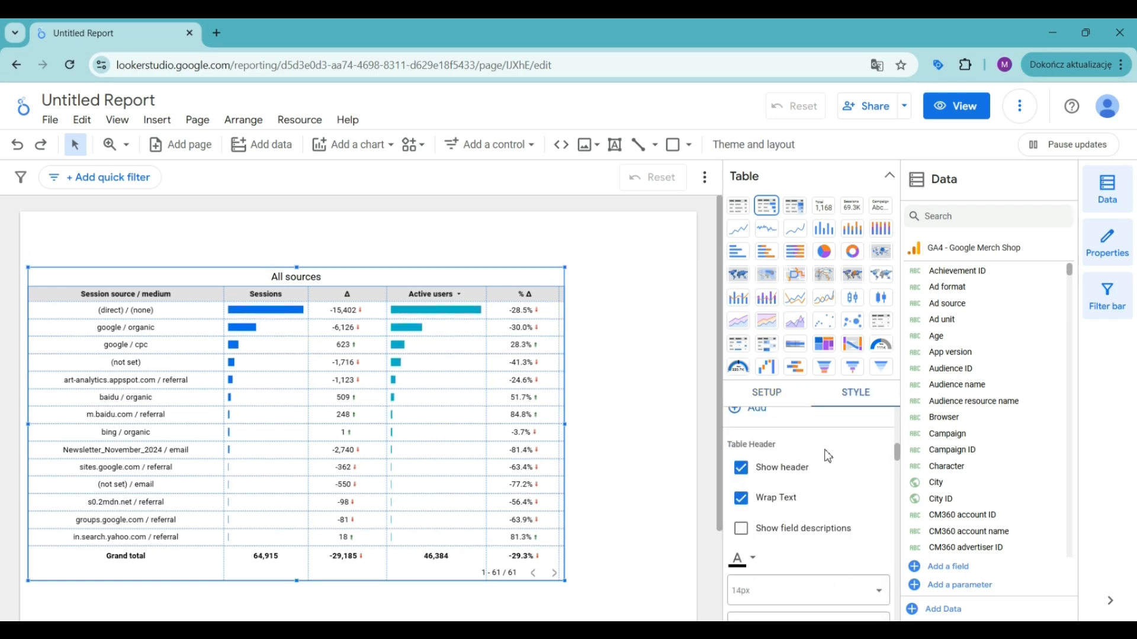
scroll(829, 480, "down", 3)
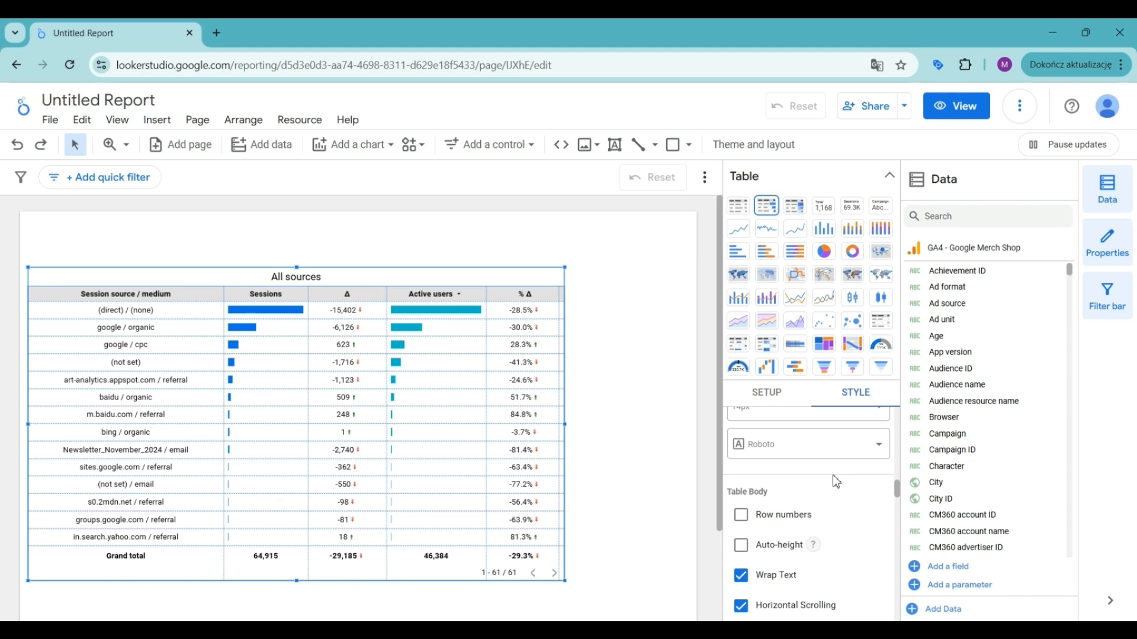
scroll(812, 481, "down", 6)
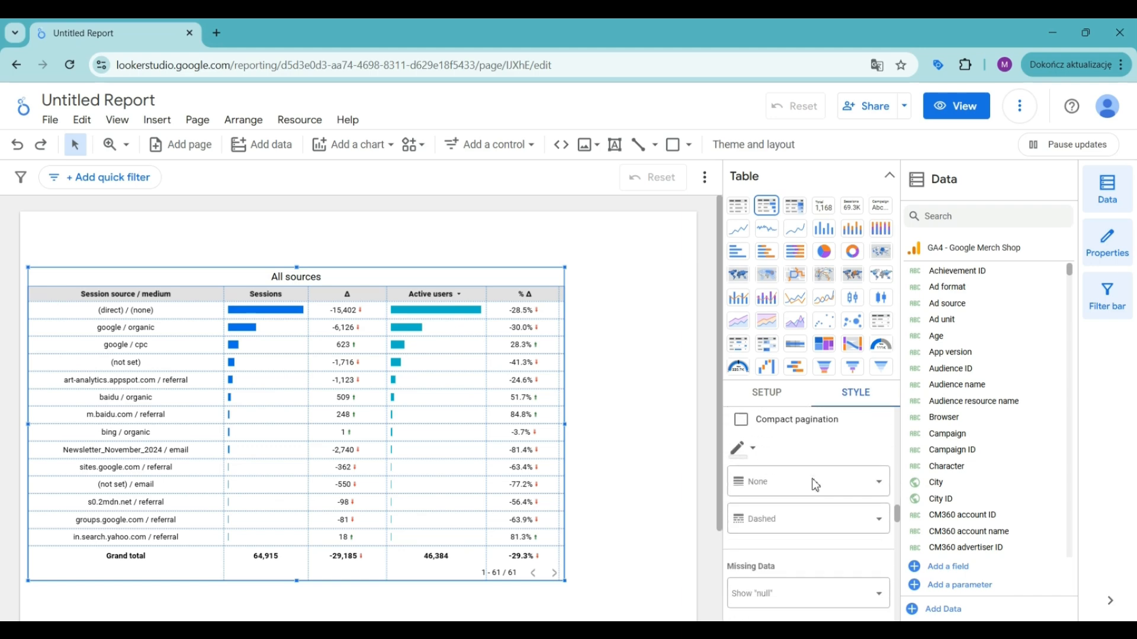
scroll(815, 485, "down", 1)
scroll(814, 485, "up", 3)
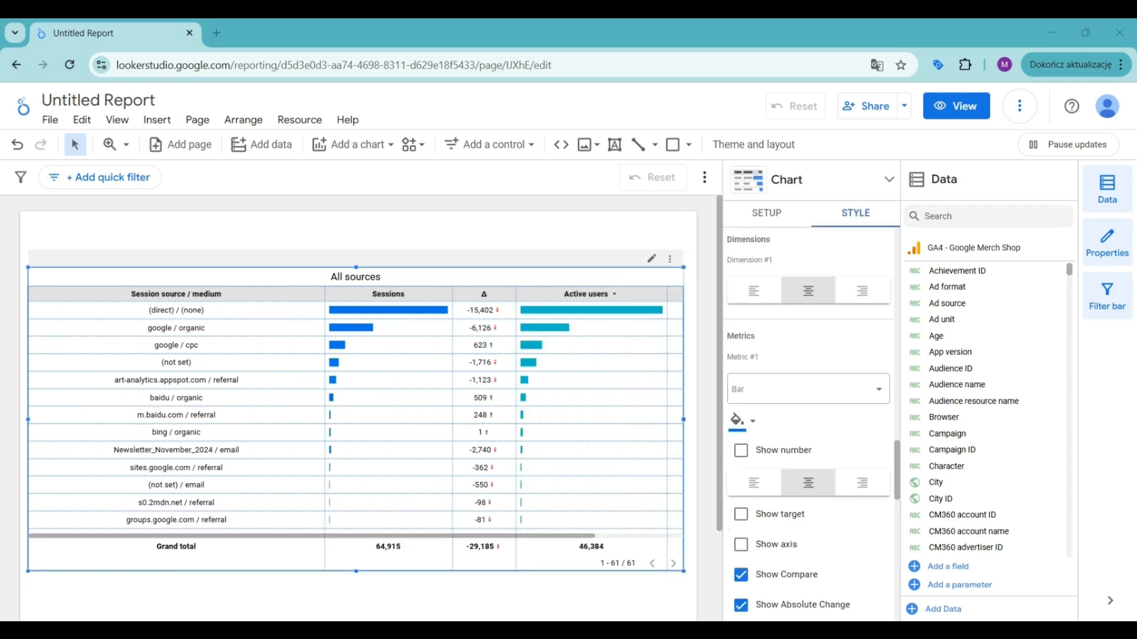
left_click(741, 452)
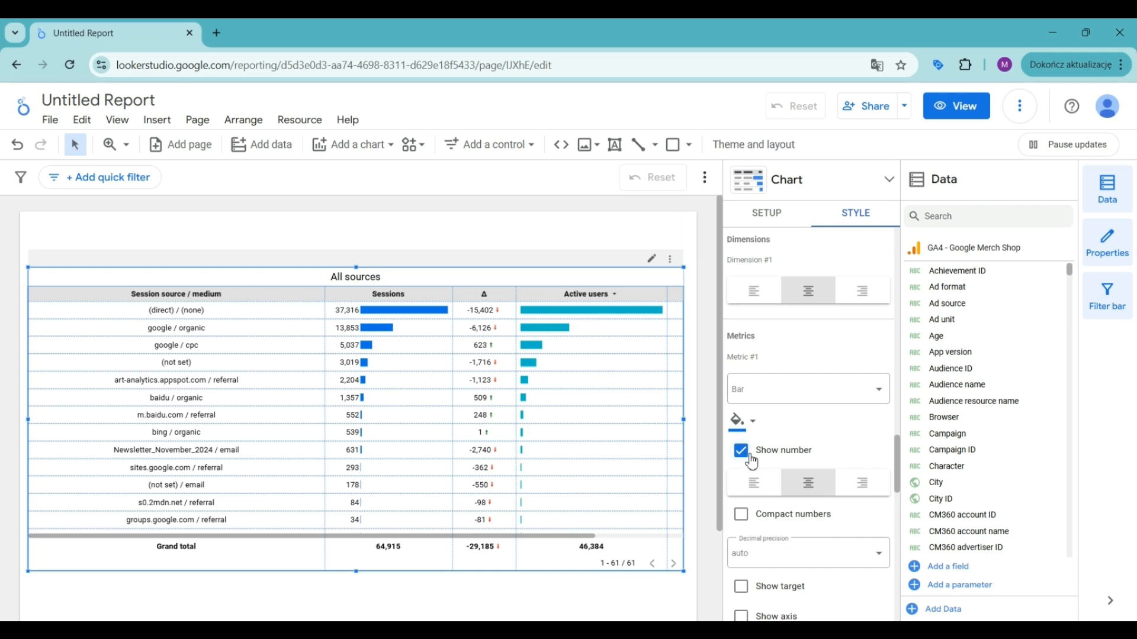
Step: Show the numbers beside the bars of the Active users metric
scroll(770, 438, "down", 8)
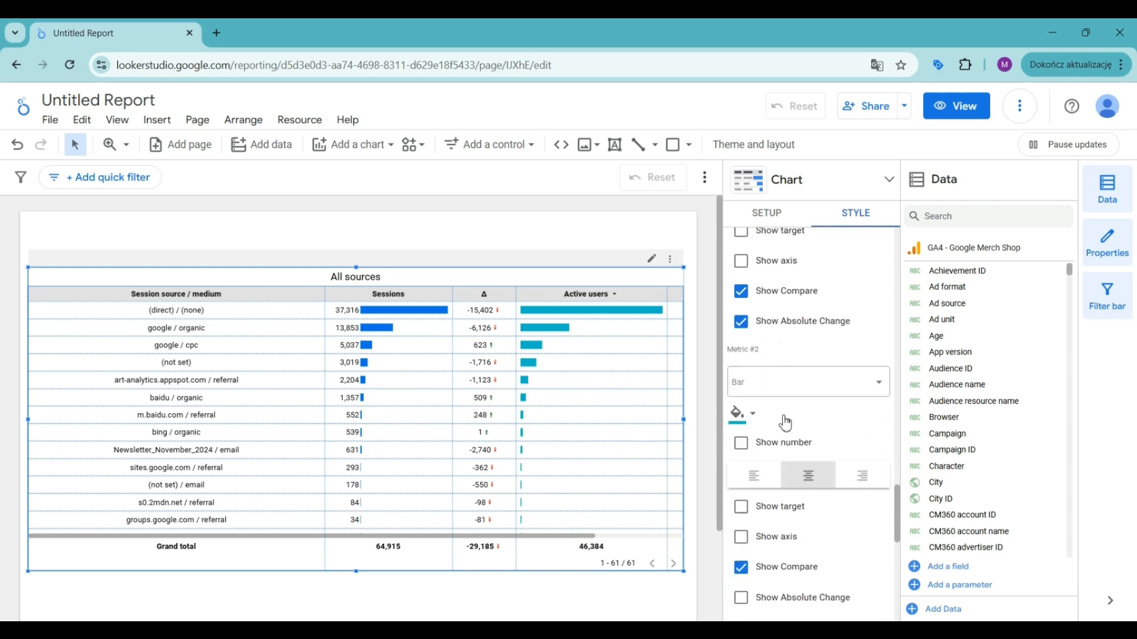
scroll(786, 424, "down", 6)
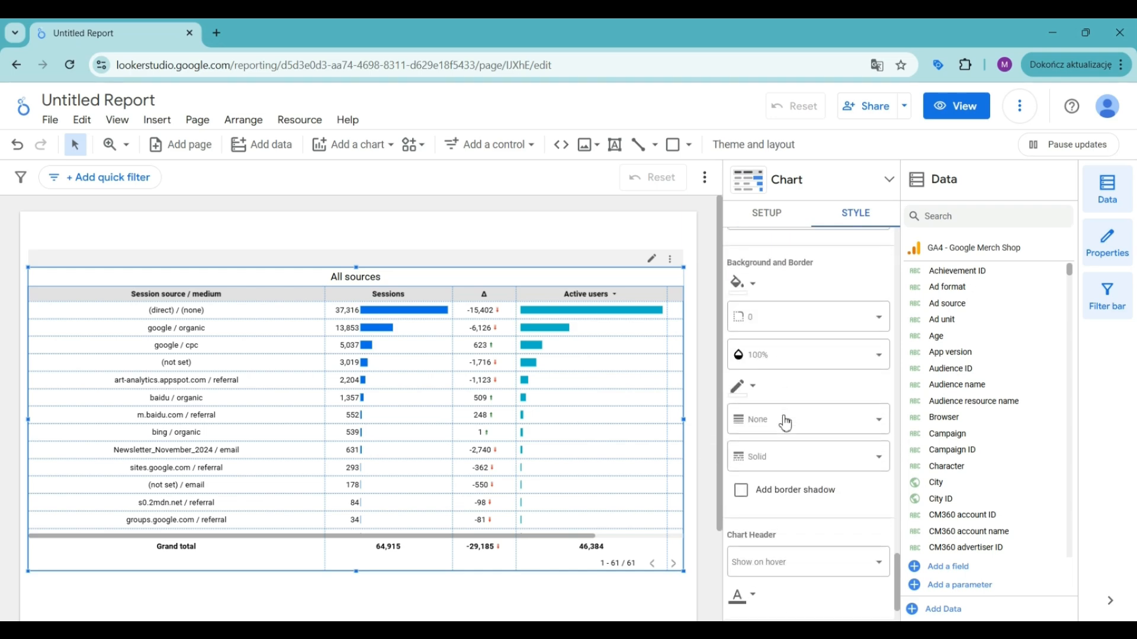
scroll(786, 424, "up", 4)
scroll(790, 421, "up", 2)
left_click(740, 354)
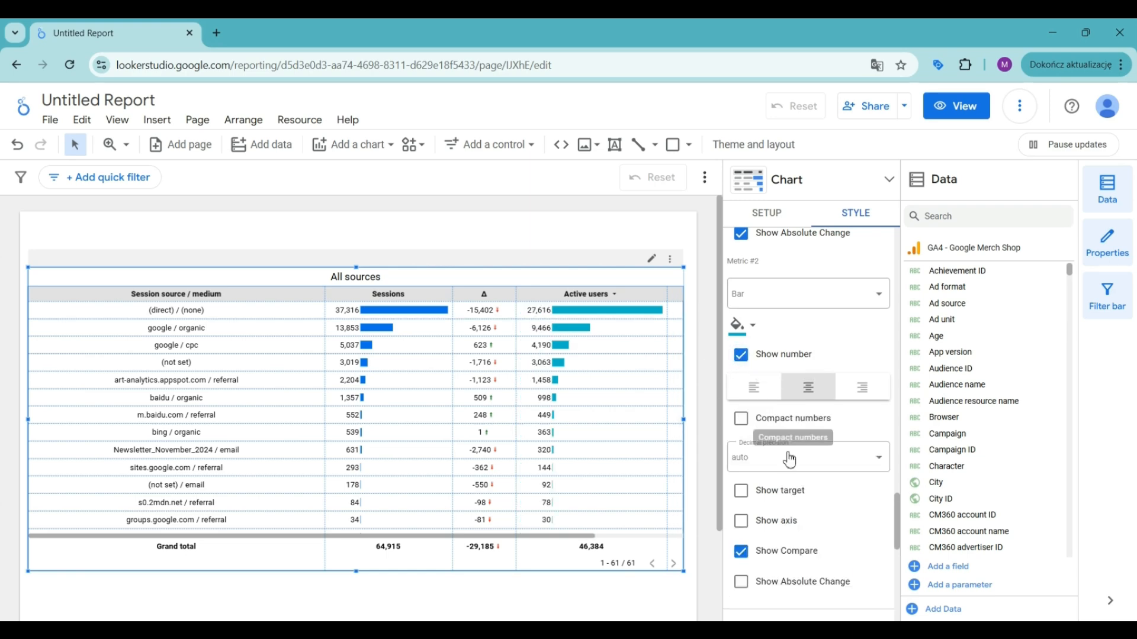
Step: Show an axis and a target line at 15000 for the Sessions bars
scroll(749, 444, "up", 4)
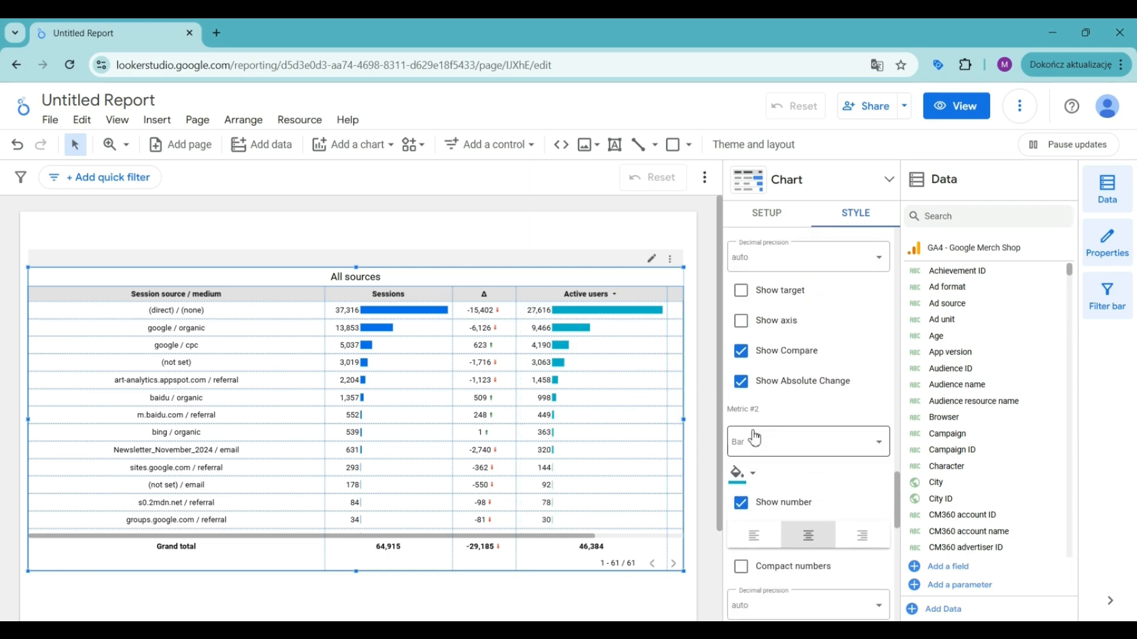
left_click(740, 395)
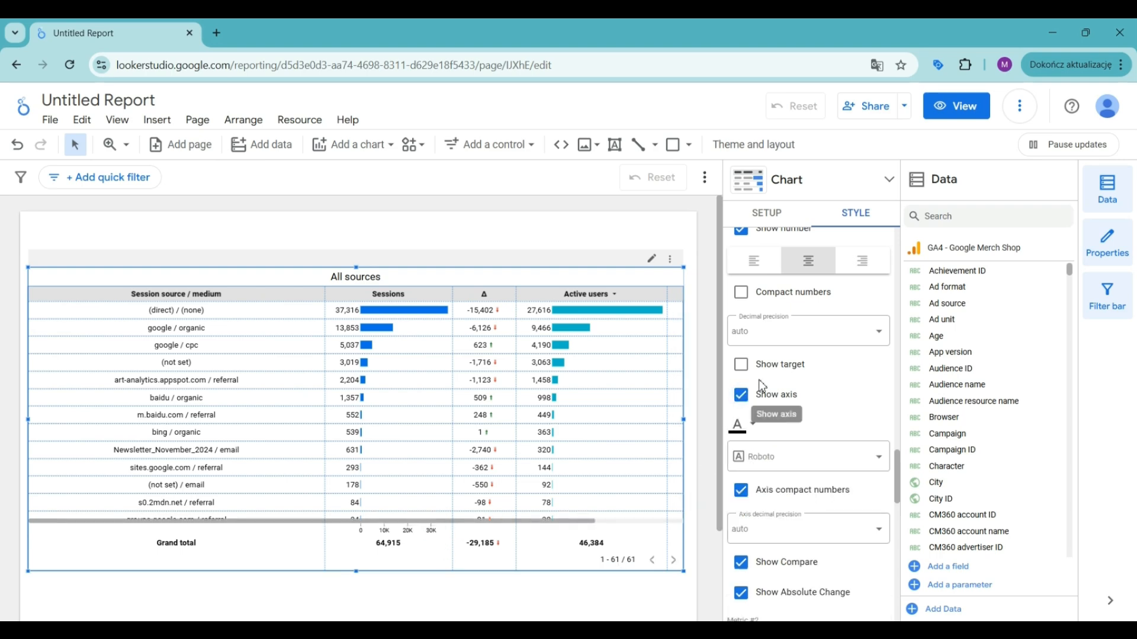
left_click(742, 368)
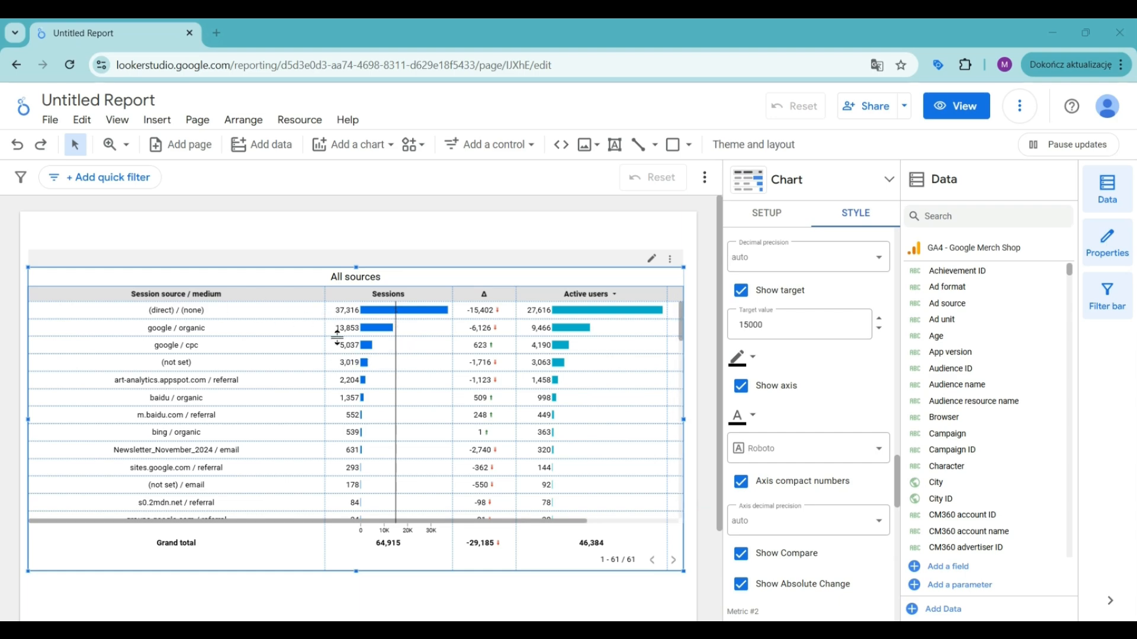
scroll(386, 354, "down", 1)
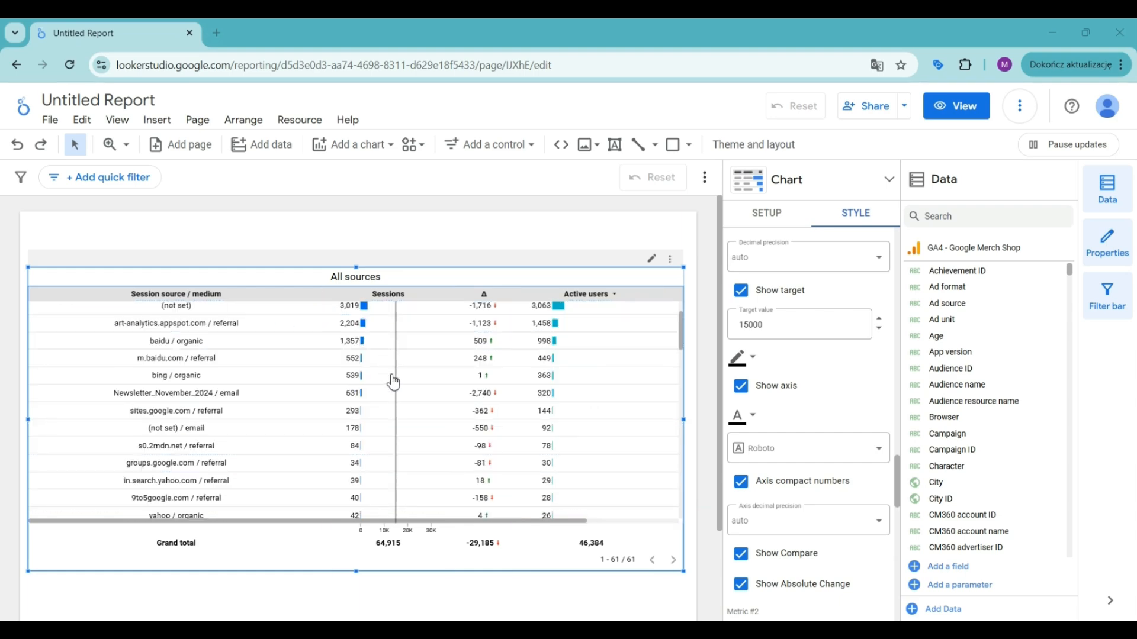
scroll(393, 380, "up", 1)
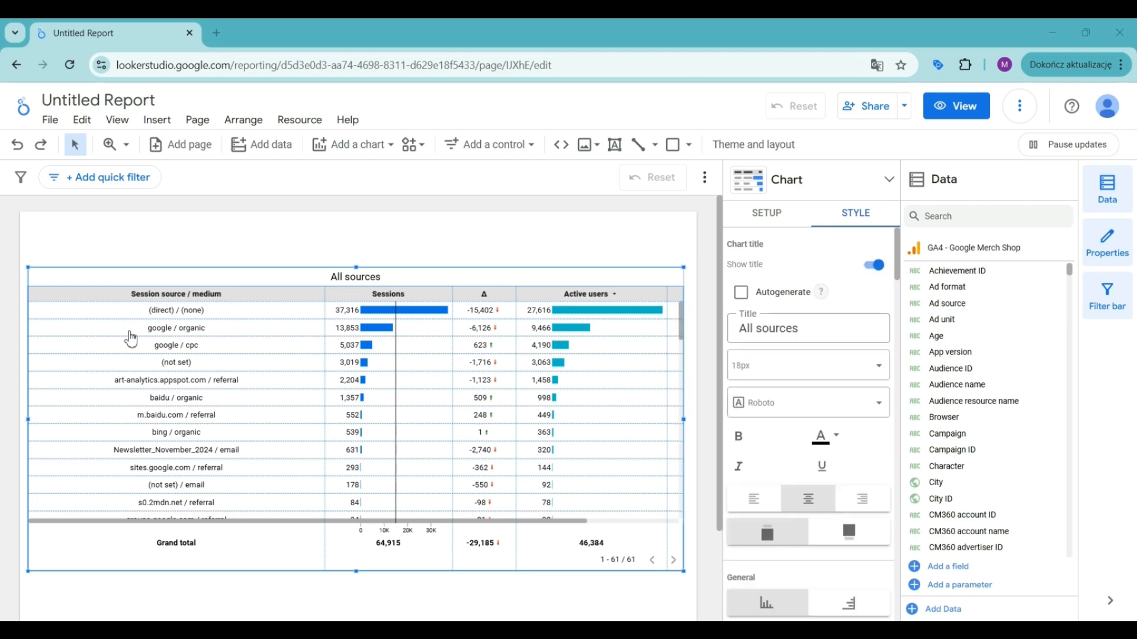
Step: Change the chart type to a table with heatmap and look through its rows
left_click(795, 181)
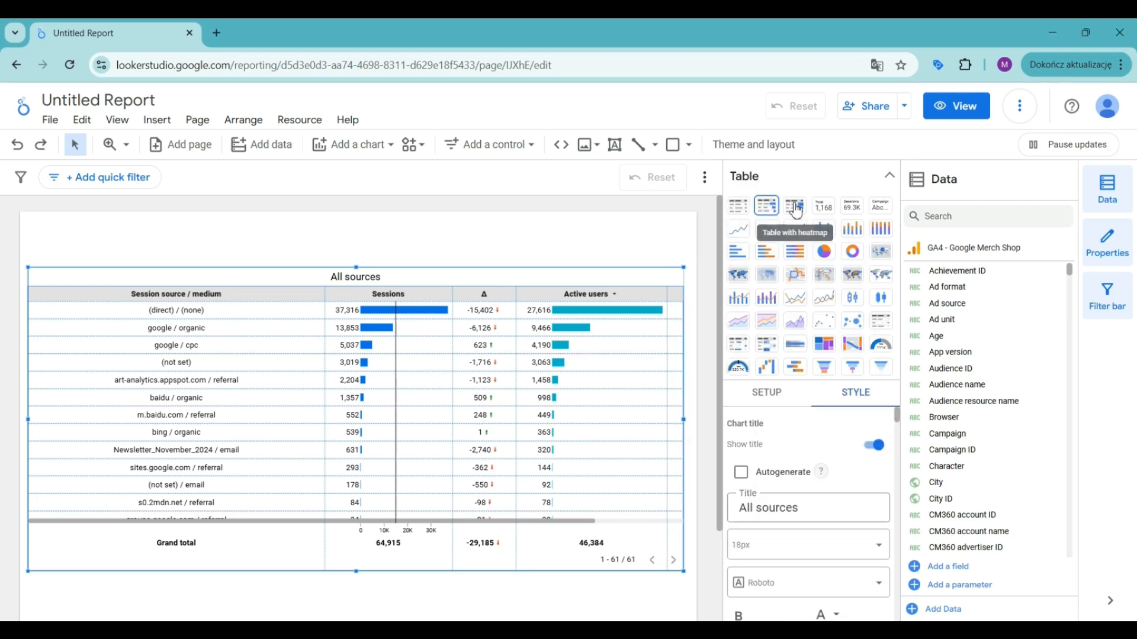
left_click(797, 210)
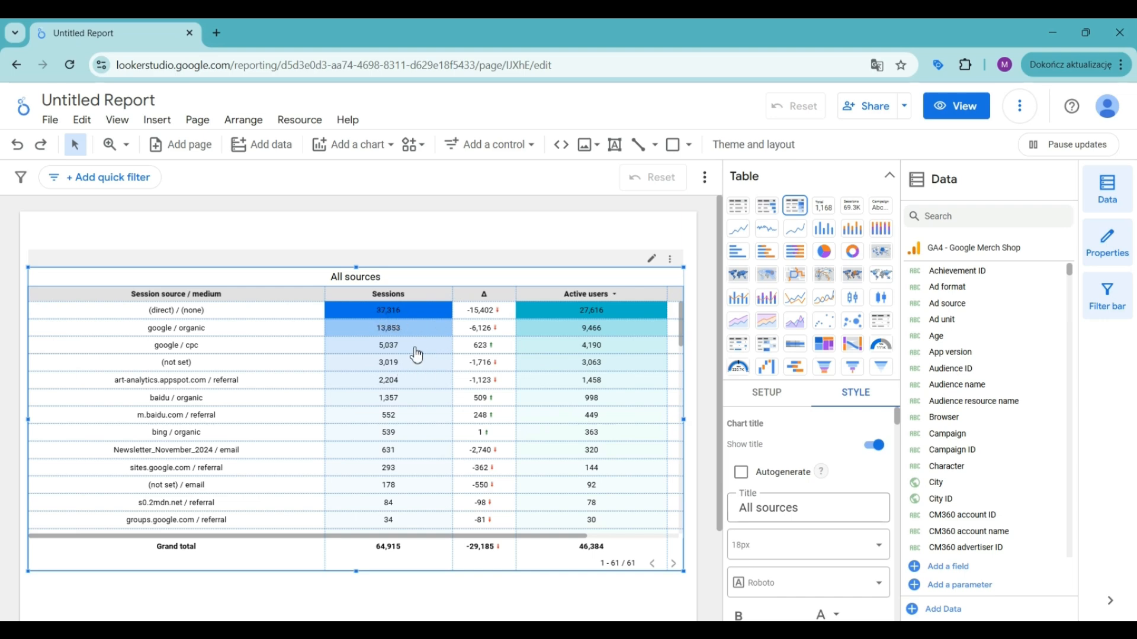
scroll(420, 359, "down", 10)
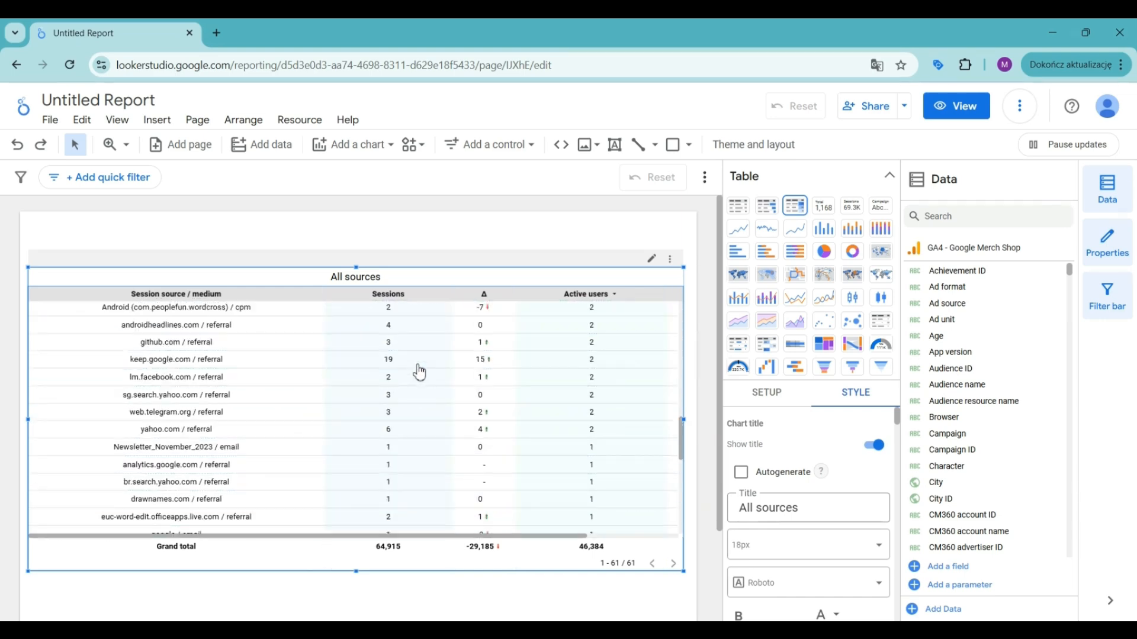
scroll(420, 370, "up", 10)
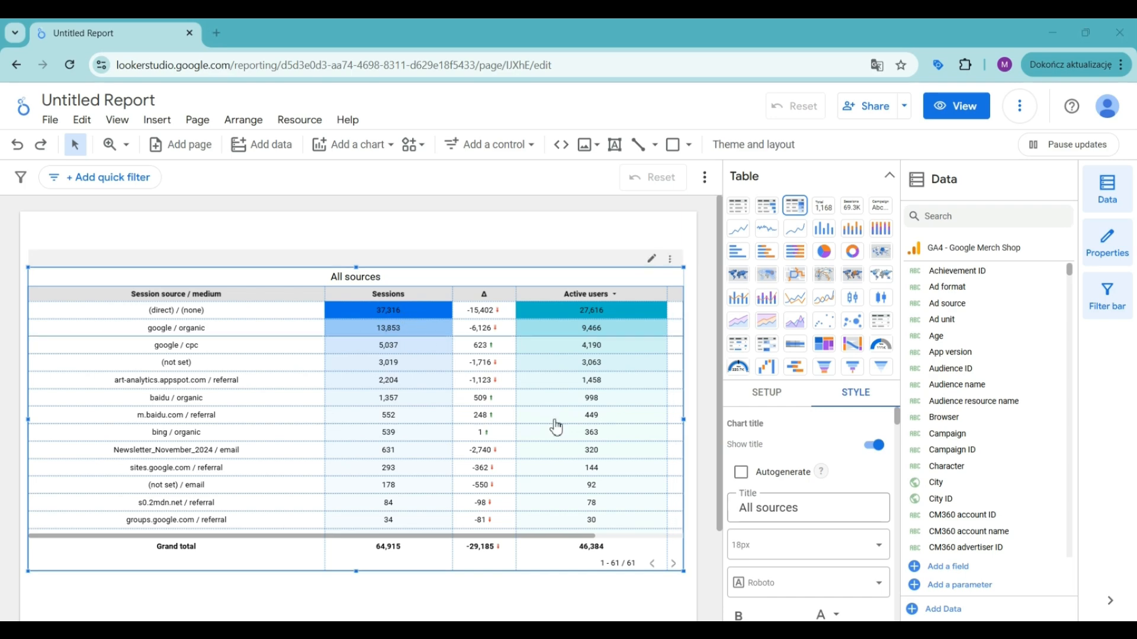
Step: Show the Active users column as bars instead of a heatmap, and finally as plain numbers
scroll(793, 461, "down", 5)
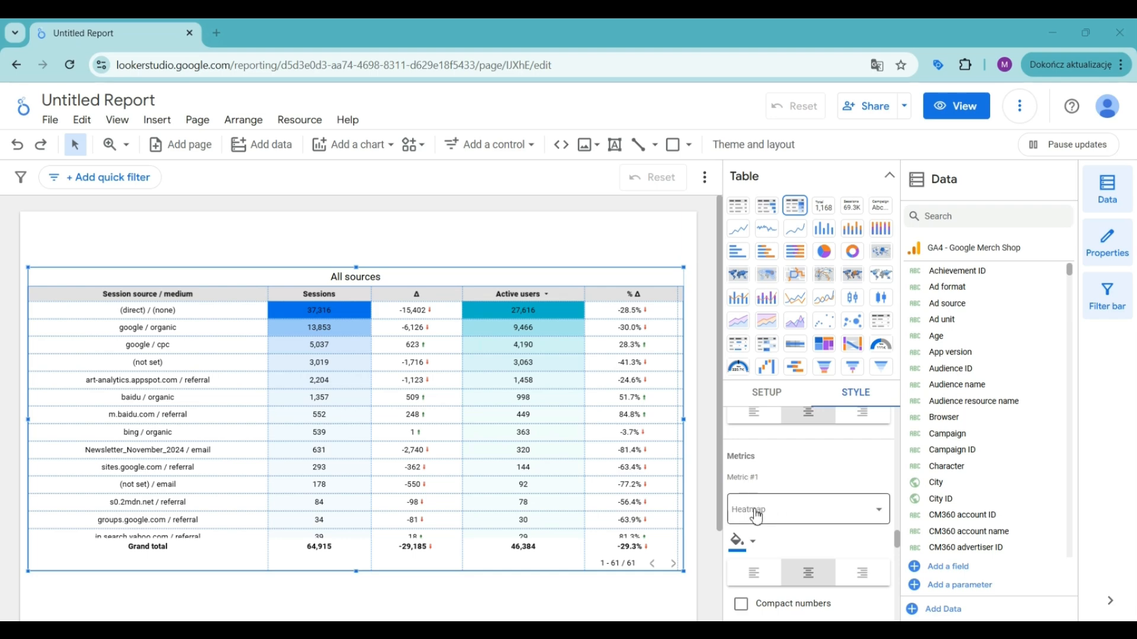
scroll(793, 515, "down", 5)
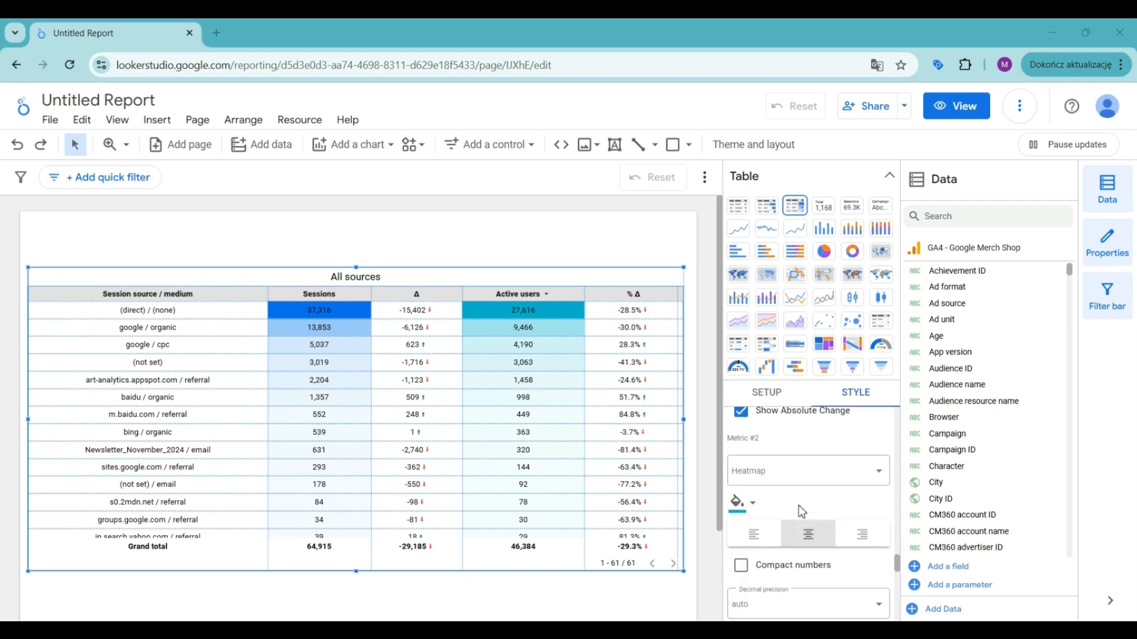
scroll(791, 492, "down", 1)
scroll(787, 489, "up", 1)
left_click(786, 474)
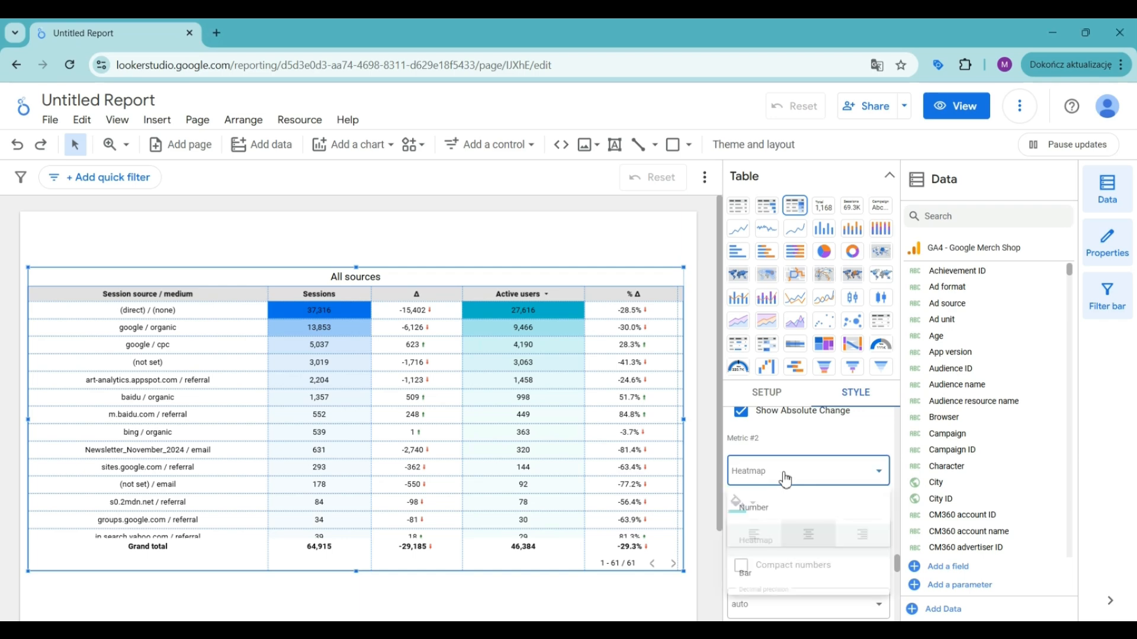
left_click(747, 581)
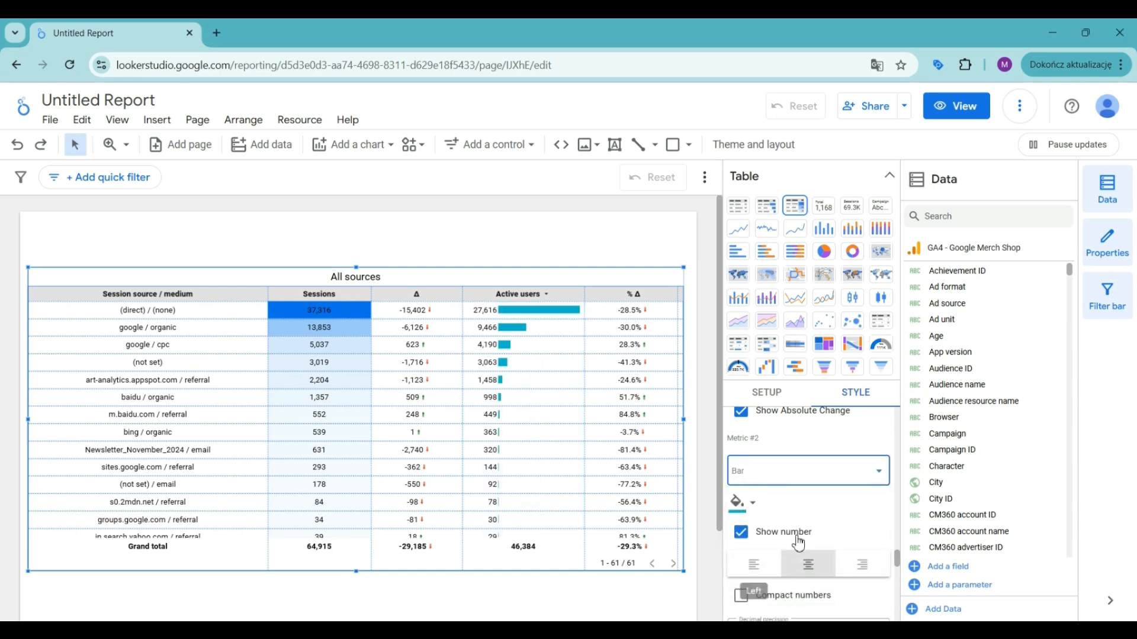
left_click(764, 472)
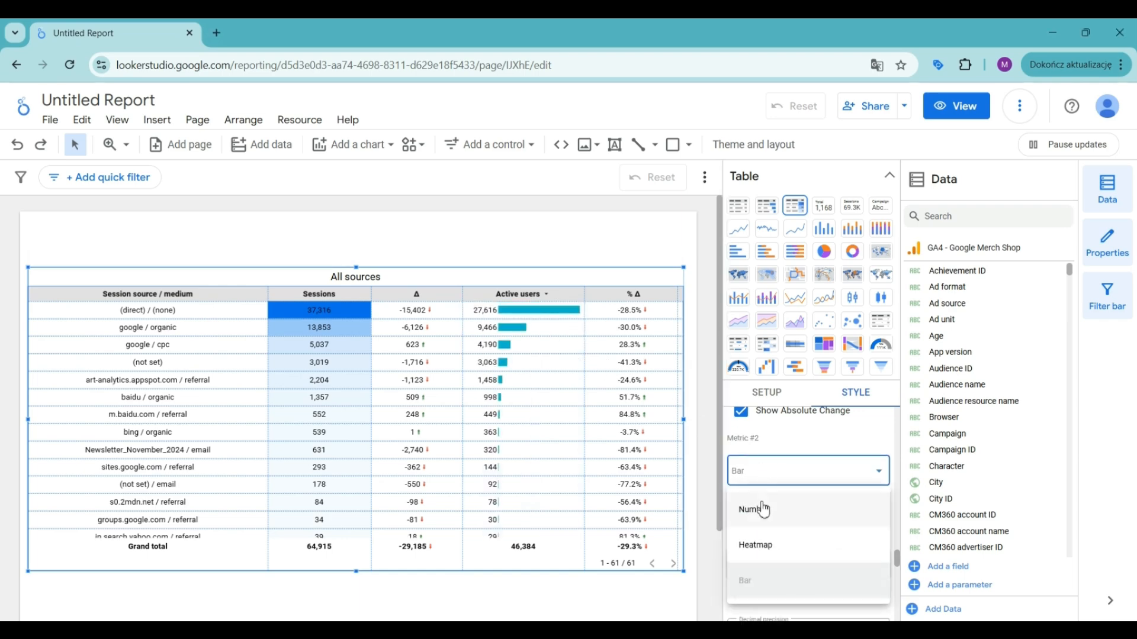
left_click(762, 511)
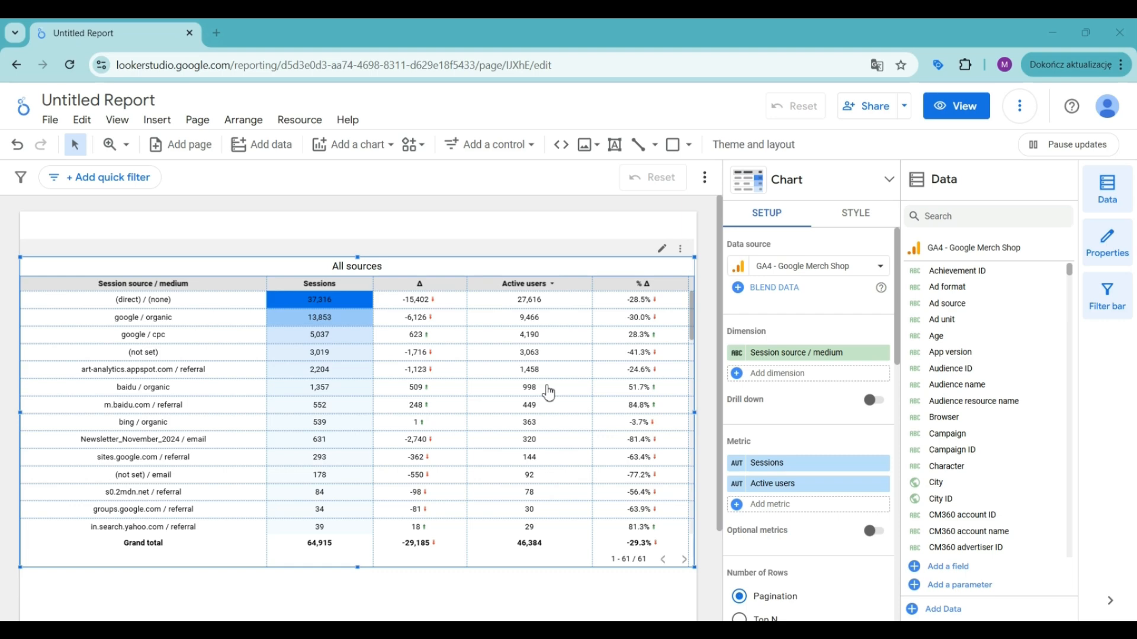
Step: Delete the All sources table and place a new table near the page's left edge
key("Delete")
left_click(352, 144)
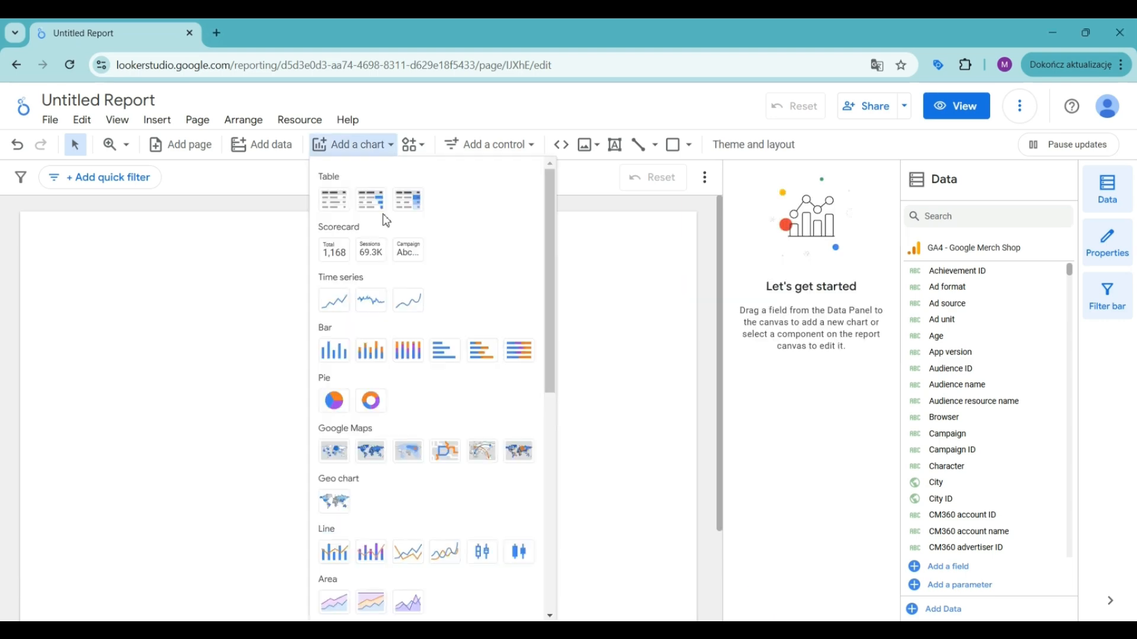
left_click(382, 207)
left_click(36, 363)
Step: Set the new table's dimension to Session source / medium
left_click(770, 353)
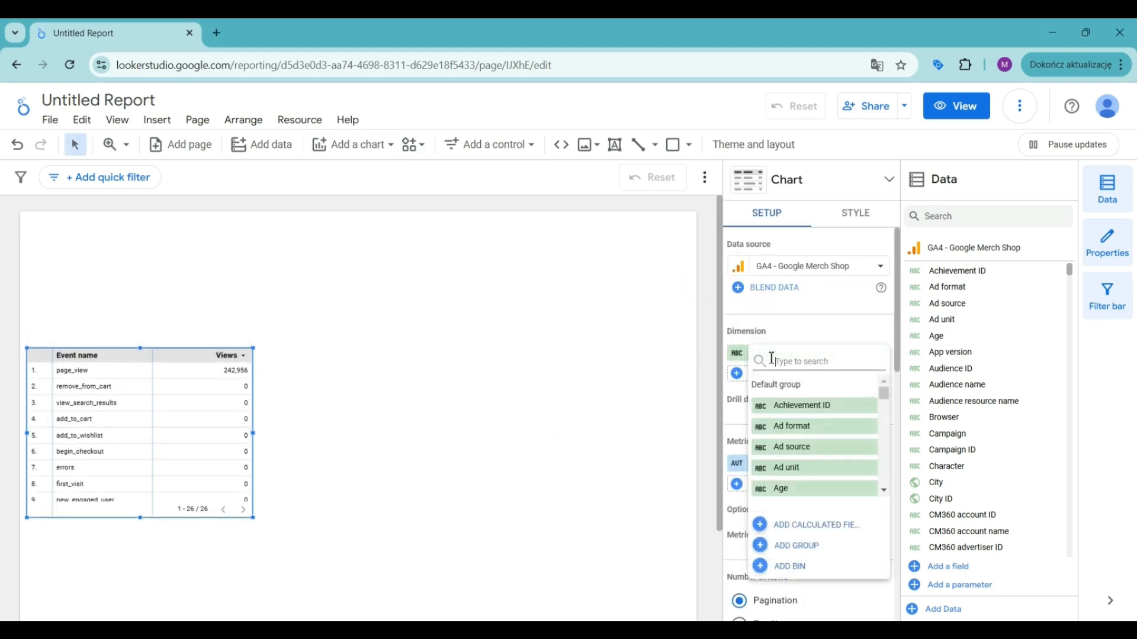
type("medium")
scroll(811, 444, "down", 5)
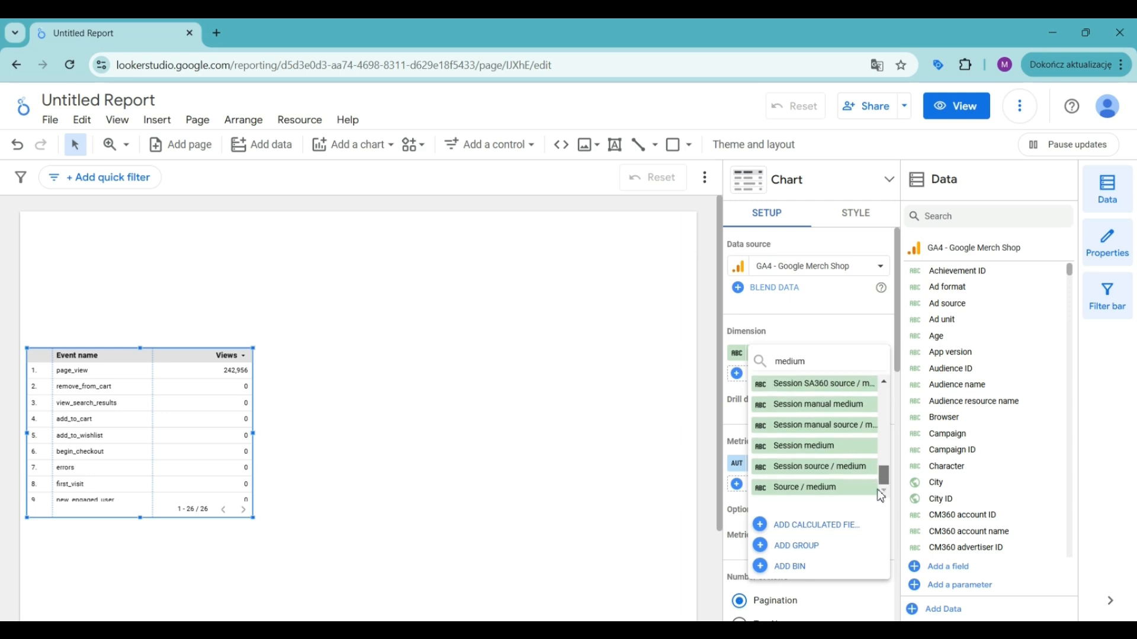
left_click(814, 467)
Step: Replace the table's Views metric with Sessions
left_click(776, 465)
type("sessi")
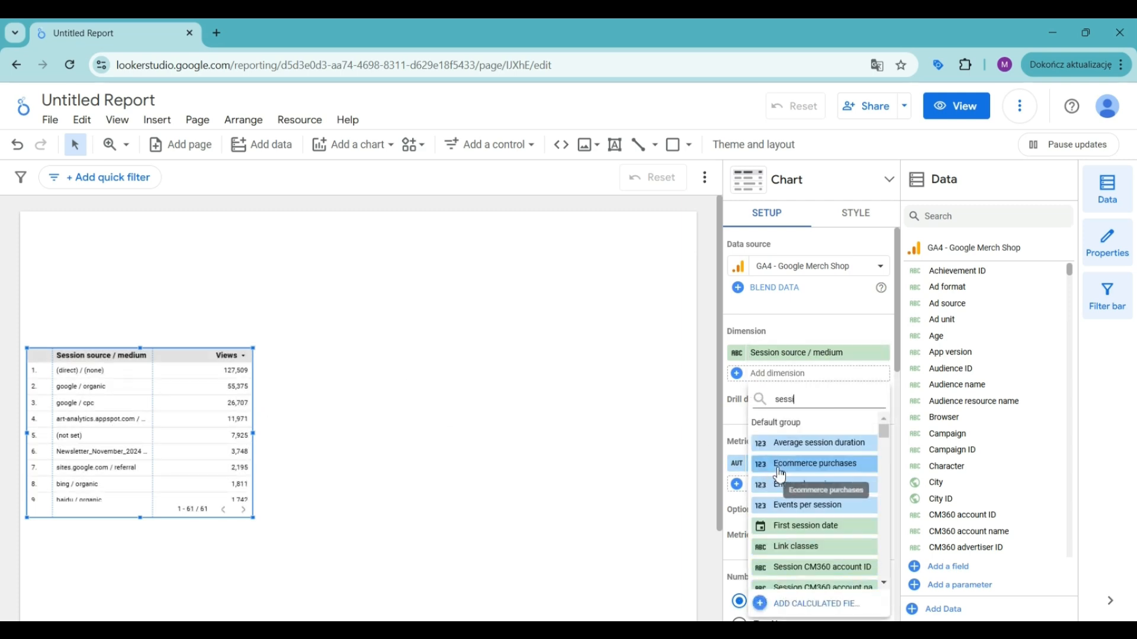
scroll(808, 474, "down", 5)
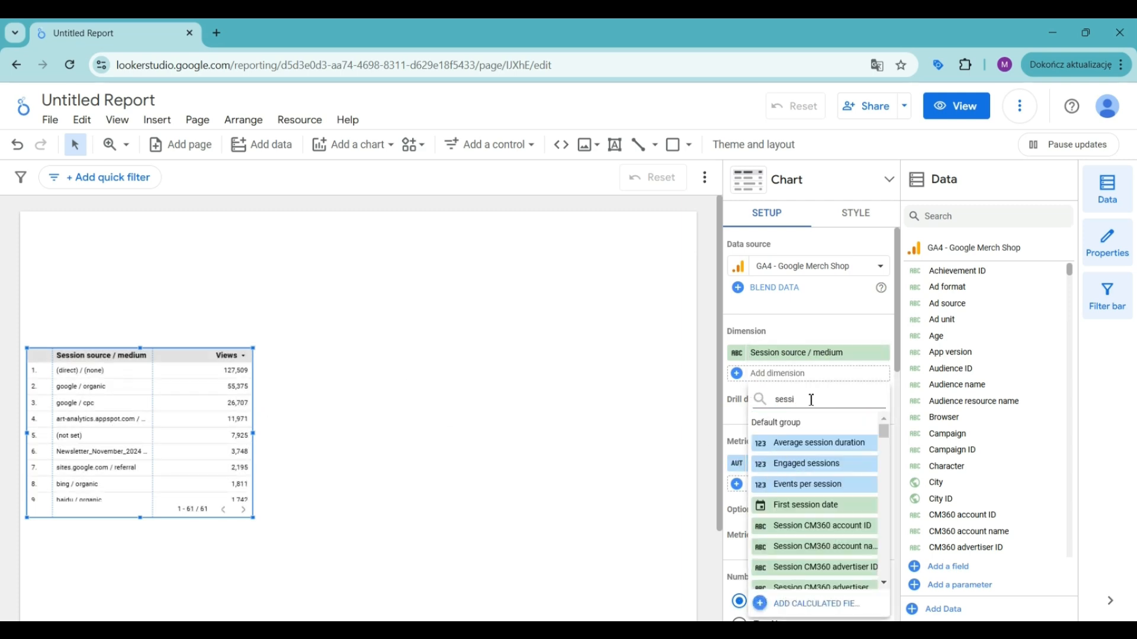
type("on")
scroll(817, 503, "down", 5)
left_click(811, 452)
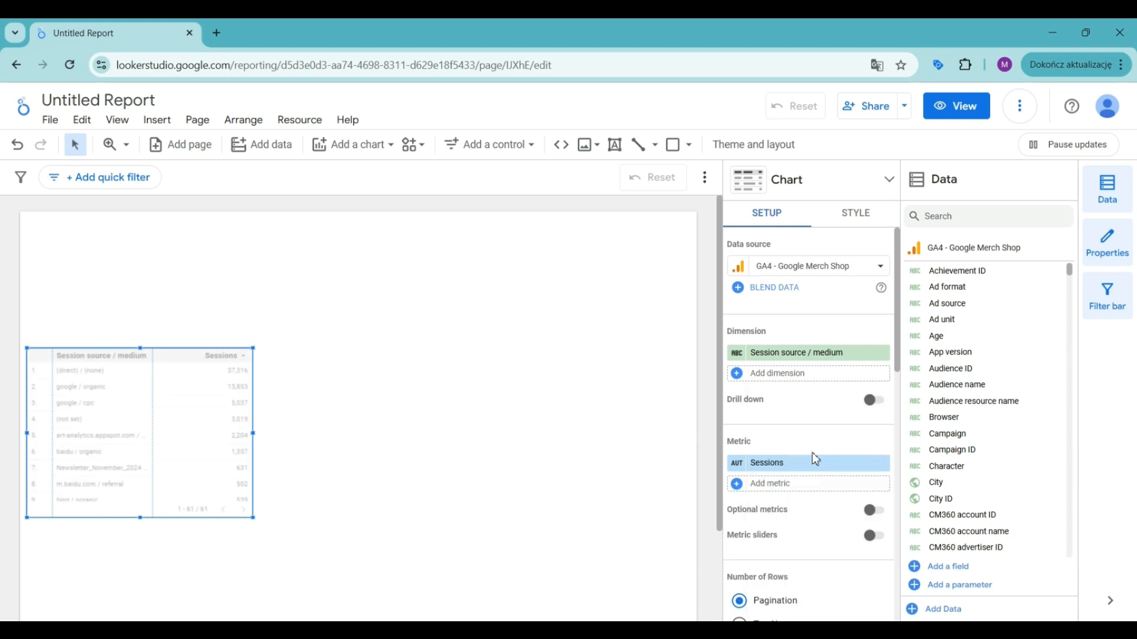
Step: Add Active users and Total revenue as further metrics of the table
left_click(793, 463)
type("act")
left_click(792, 526)
left_click(792, 506)
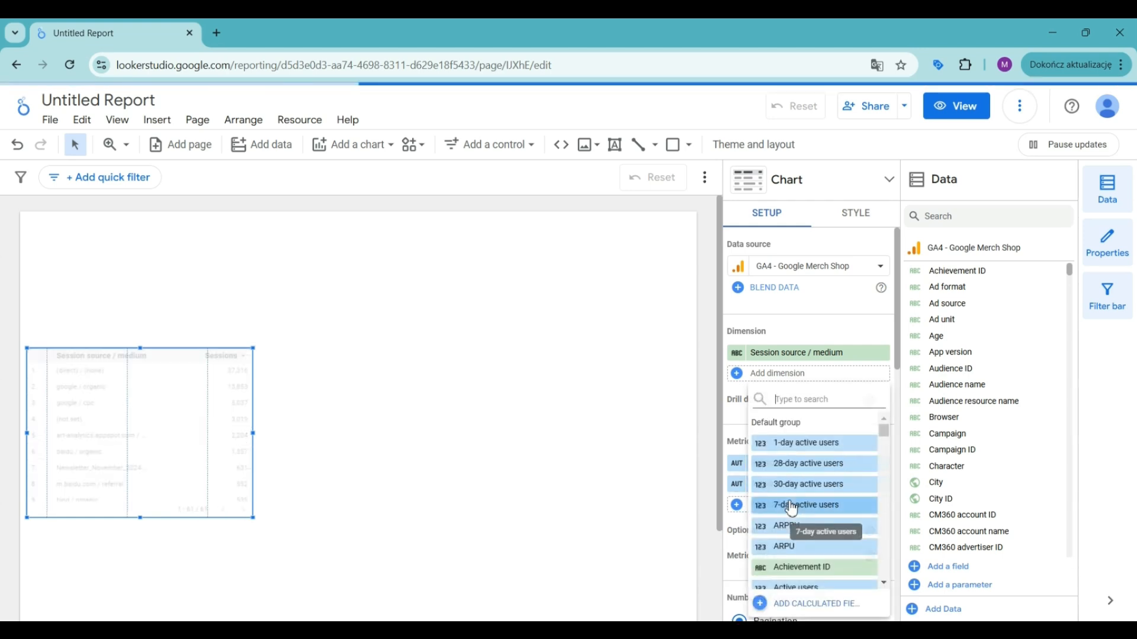
type("reve")
scroll(829, 540, "down", 2)
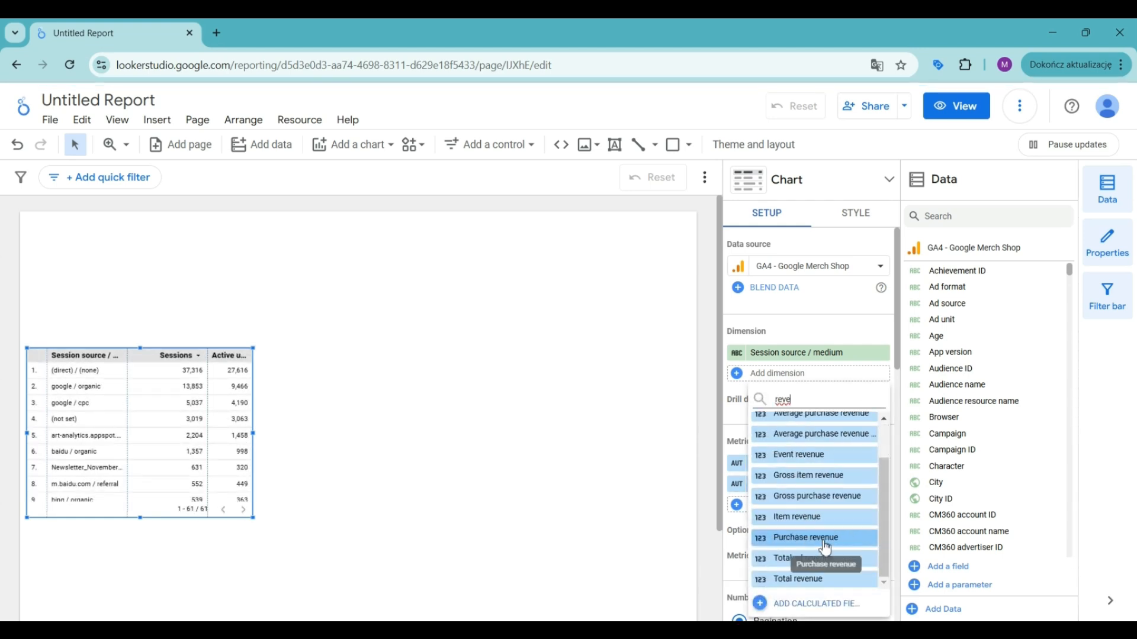
left_click(835, 580)
Step: Add Ads cost as a metric and widen the table across most of the page
left_click(788, 526)
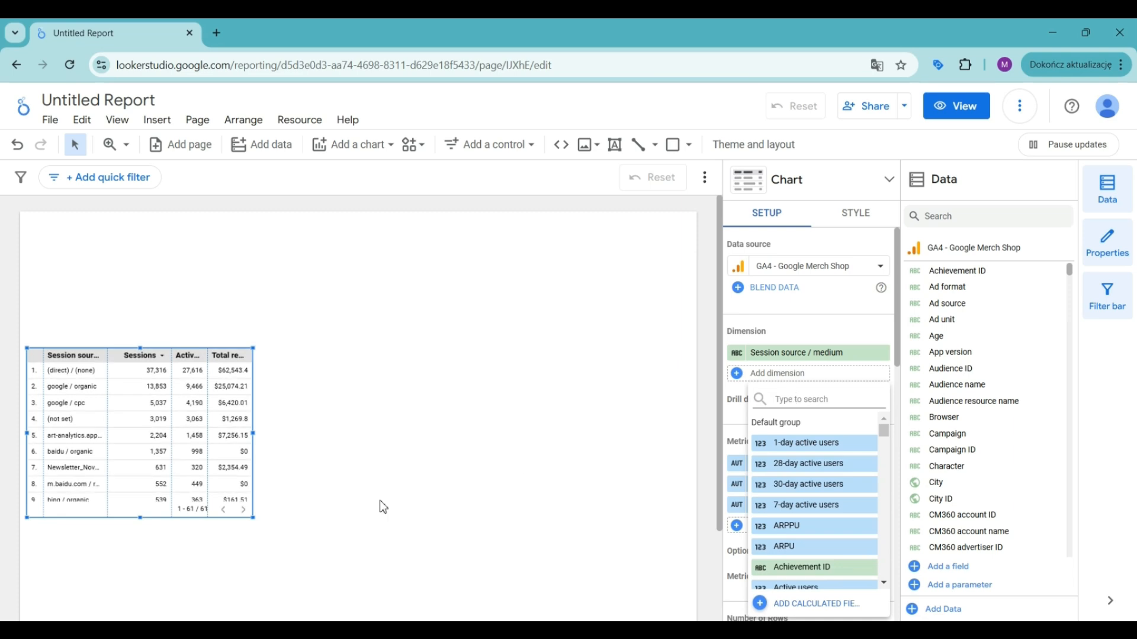
type("cost")
left_click(808, 442)
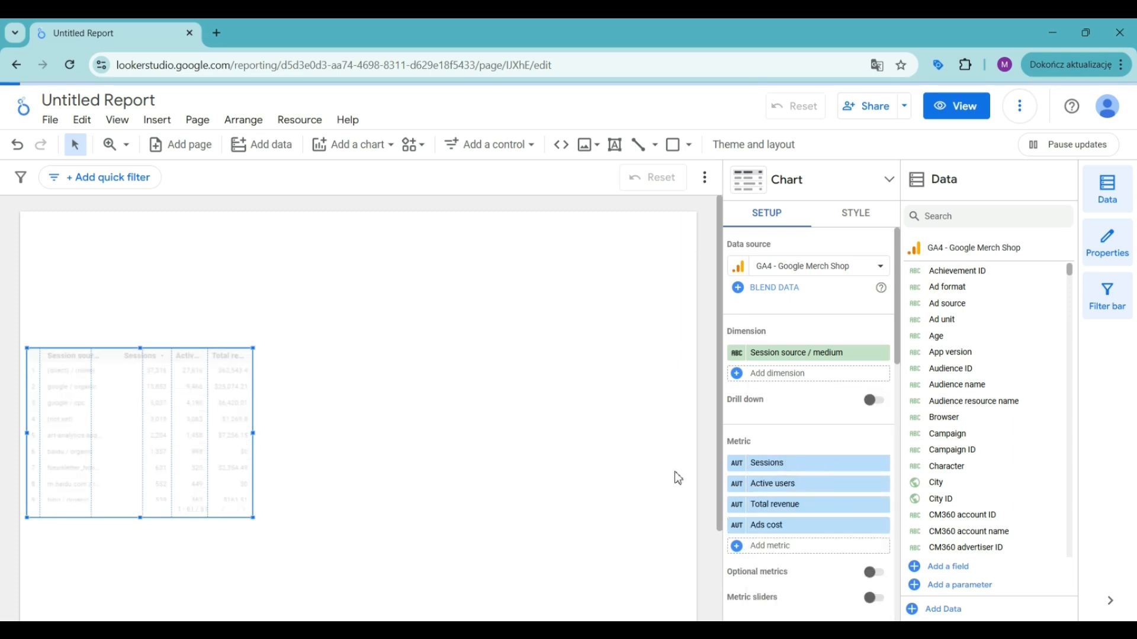
left_click_drag(254, 517, 607, 514)
Step: Apply a comparison date range to the table
scroll(770, 462, "down", 6)
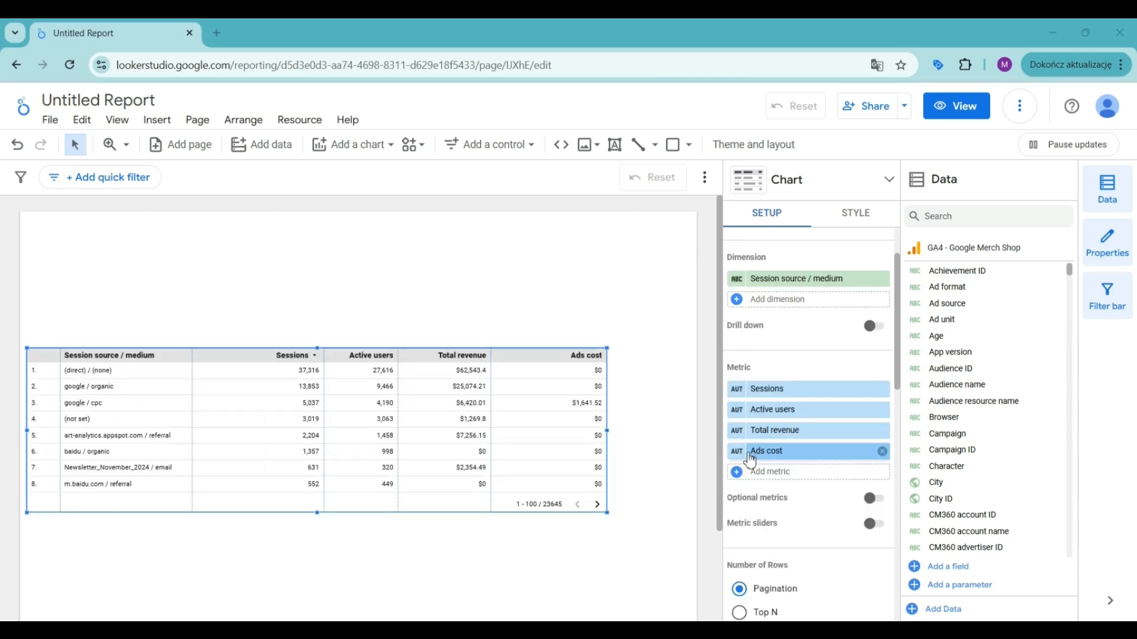
left_click(873, 420)
left_click(808, 445)
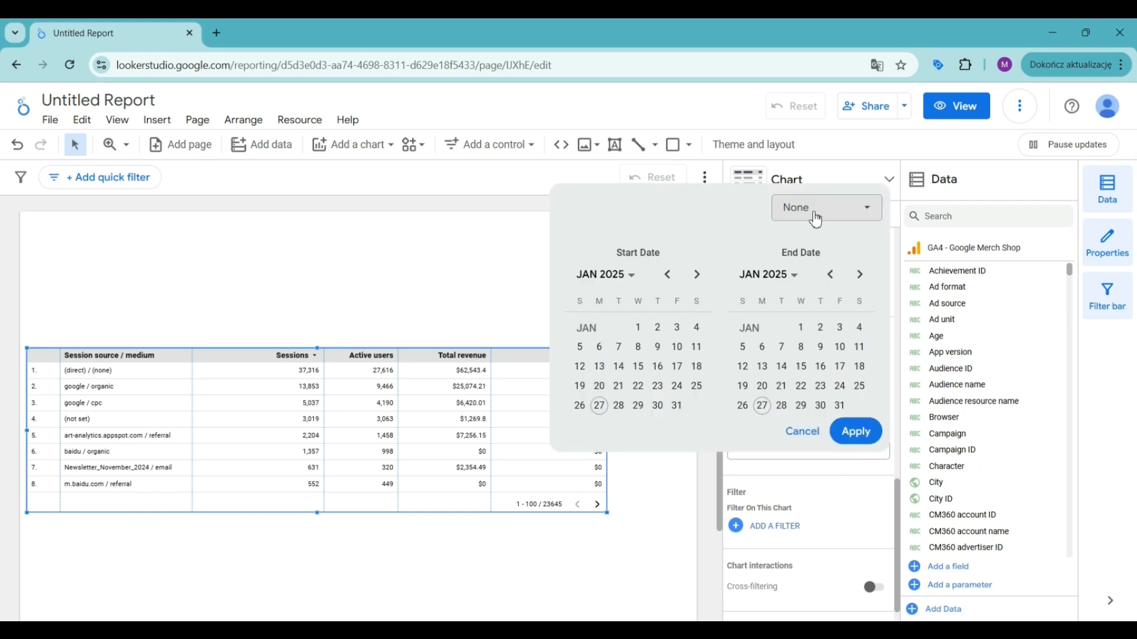
left_click(811, 213)
left_click(808, 237)
left_click(855, 428)
Step: Set the table header's font to Raleway
left_click(855, 213)
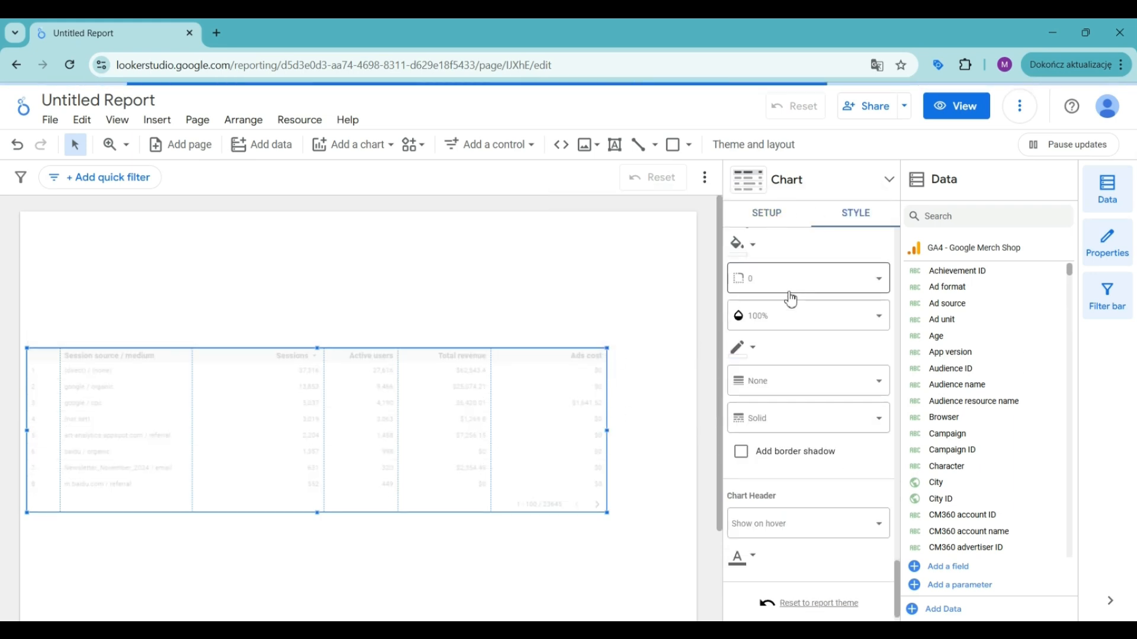
scroll(894, 467, "up", 10)
scroll(791, 379, "down", 2)
left_click(789, 435)
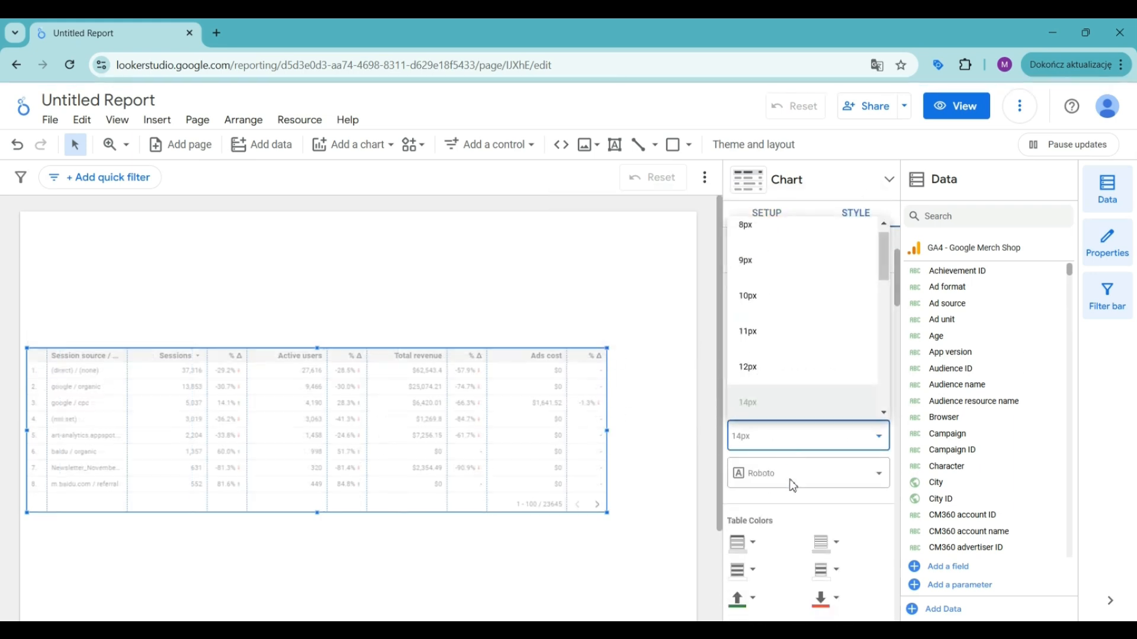
left_click(790, 480)
left_click(791, 476)
left_click(770, 370)
Step: Fill the table header with a light cyan background colour
scroll(764, 435, "down", 2)
left_click(743, 395)
left_click(873, 476)
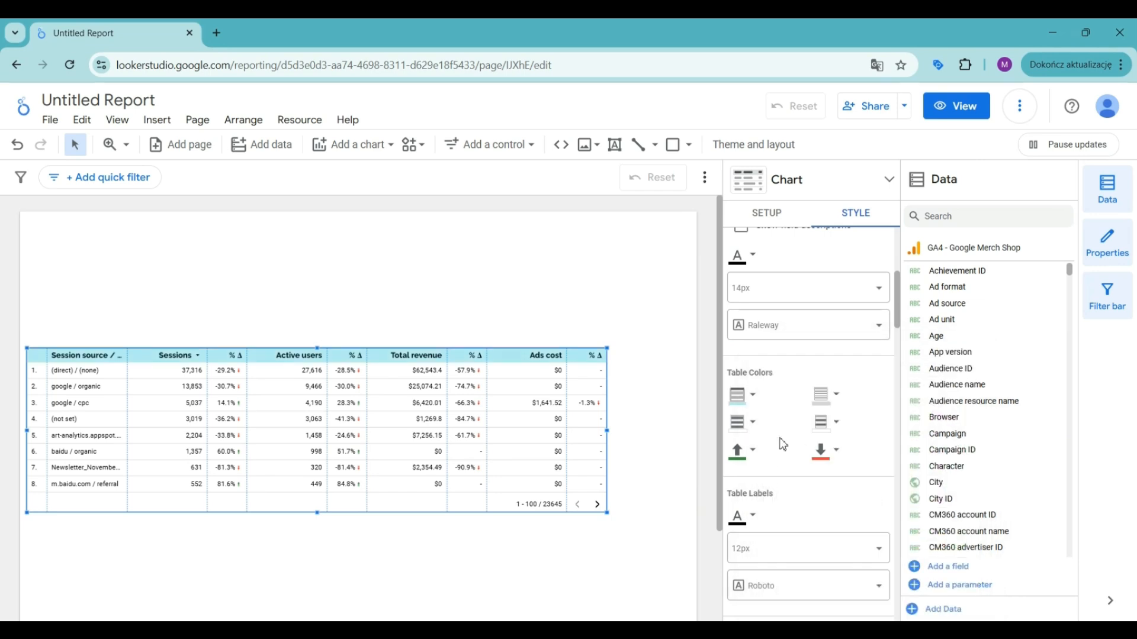
Step: Set the table labels to the Raleway font at 14px
scroll(780, 443, "down", 2)
left_click(789, 446)
left_click(782, 335)
left_click(801, 414)
left_click(787, 472)
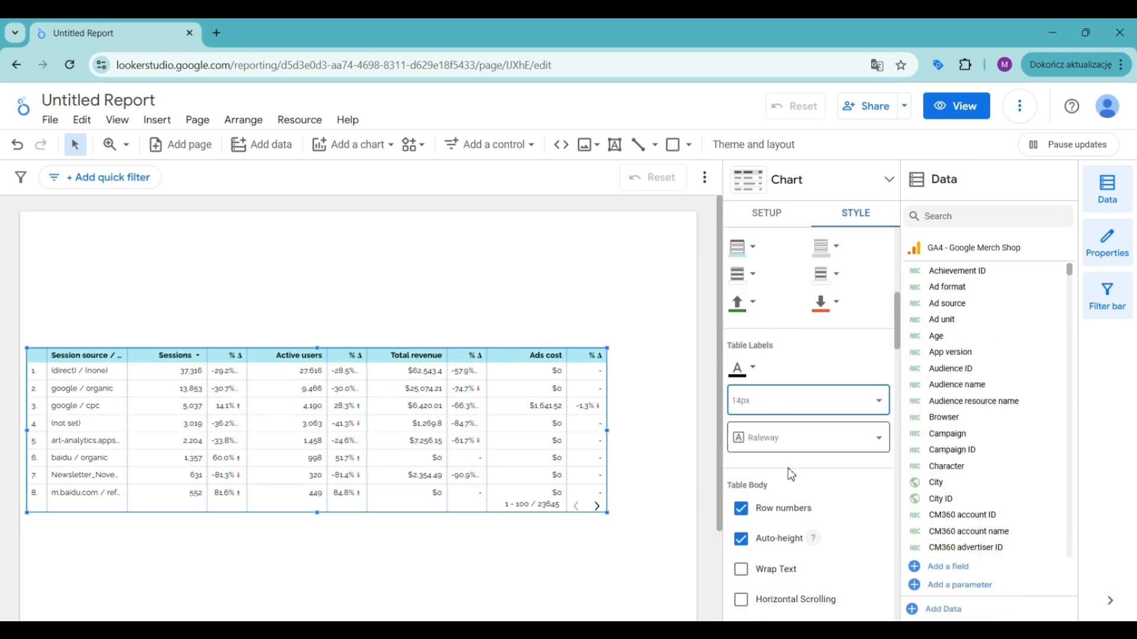
Step: Turn on text wrapping for both the table header and the table body
scroll(770, 426, "down", 4)
scroll(752, 382, "up", 8)
left_click(741, 343)
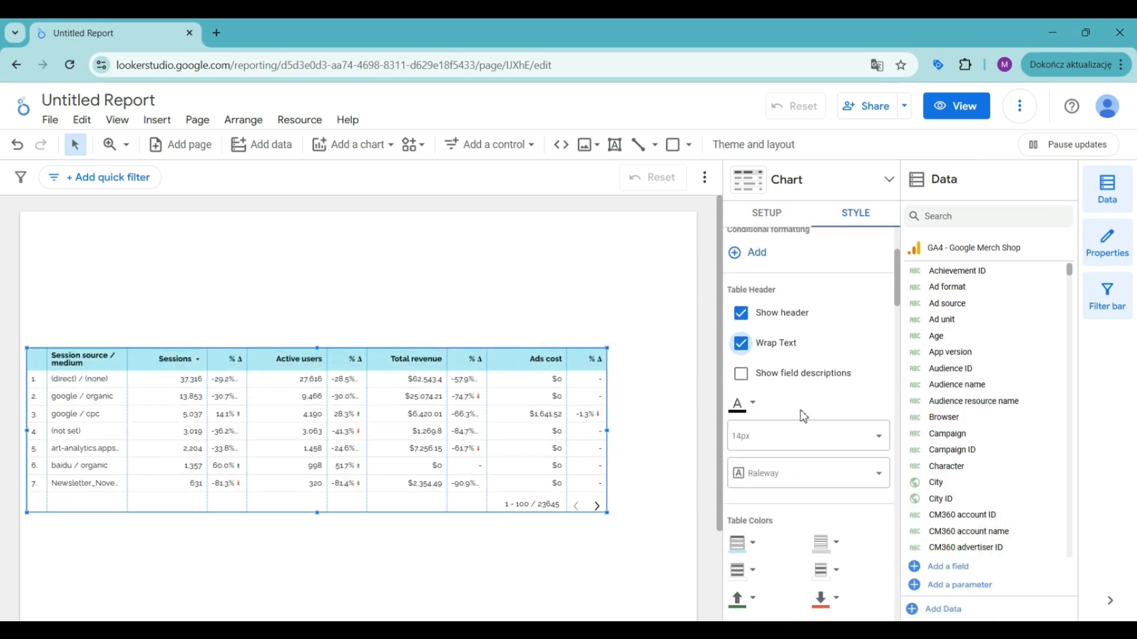
scroll(769, 414, "down", 4)
left_click(745, 497)
scroll(769, 473, "down", 1)
Step: Add a border shadow to the table and widen it to the page's right edge
scroll(791, 454, "down", 6)
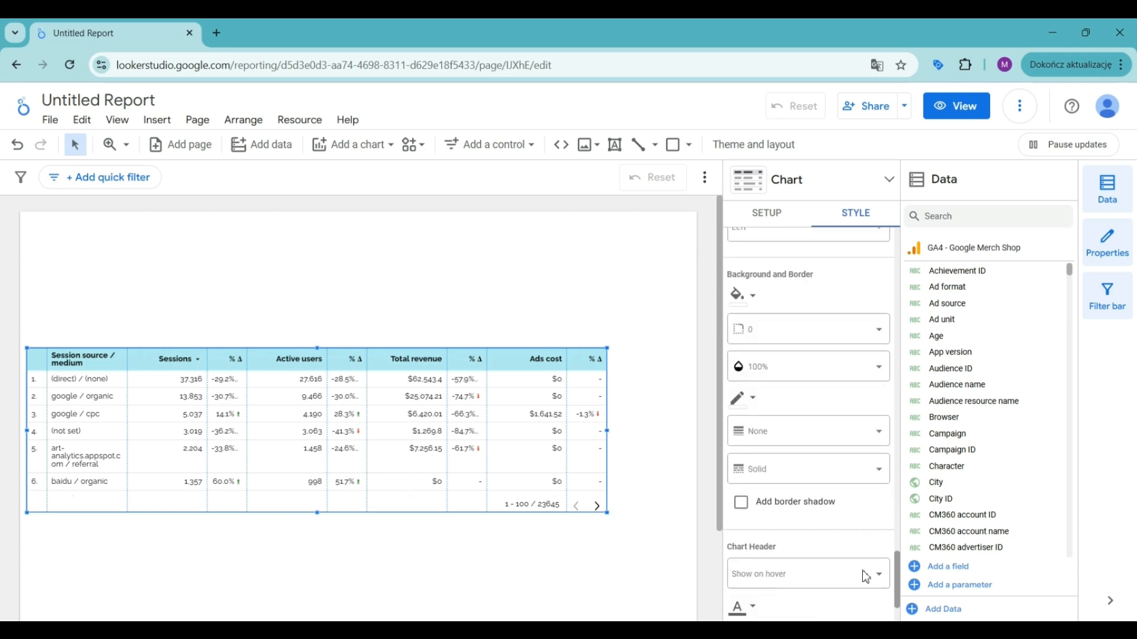
left_click(740, 477)
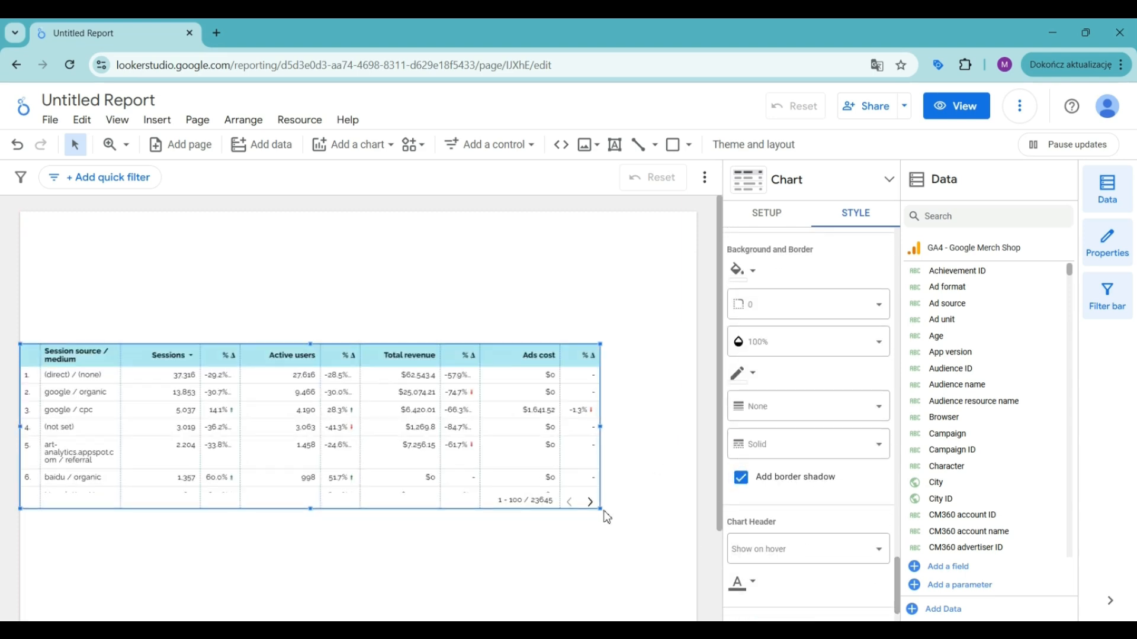
left_click_drag(607, 512, 699, 521)
Step: Hide the row numbers in the table body
scroll(814, 444, "up", 10)
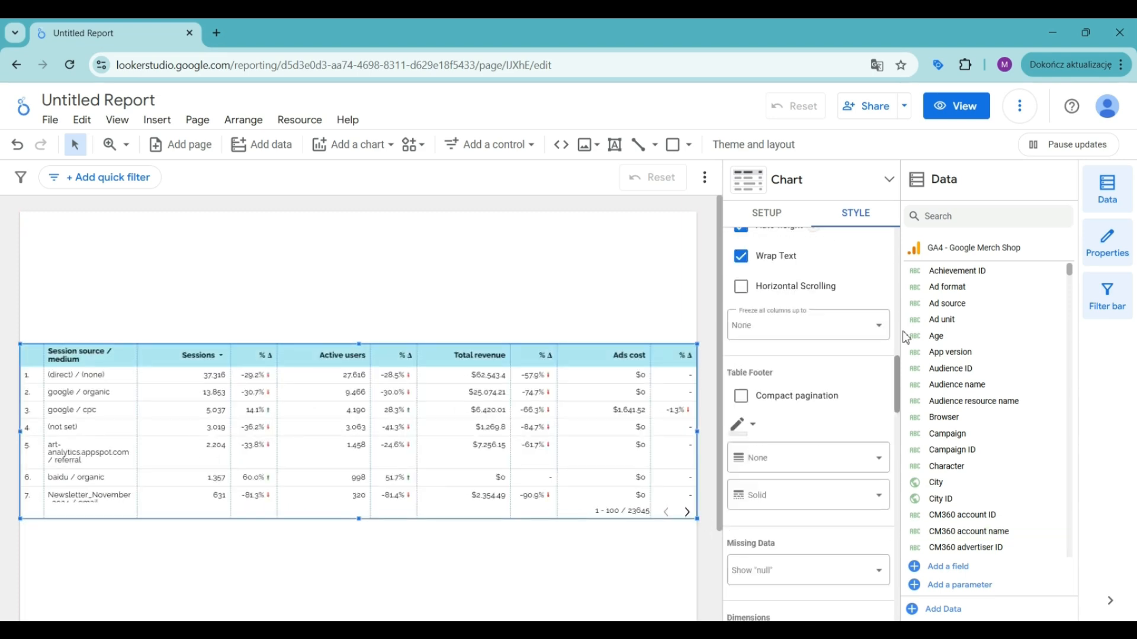
scroll(890, 310, "down", 4)
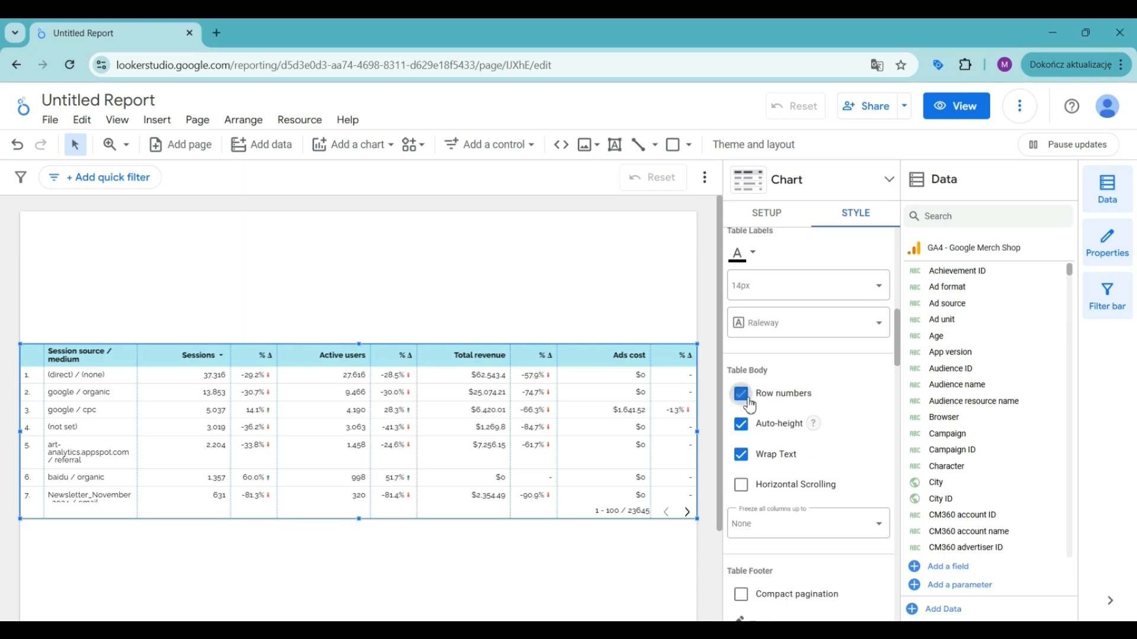
left_click(740, 393)
Step: Adjust the column widths so Session source / medium fits on one line, and shift the slightly narrowed table within the page margins
left_click_drag(551, 355, 589, 355)
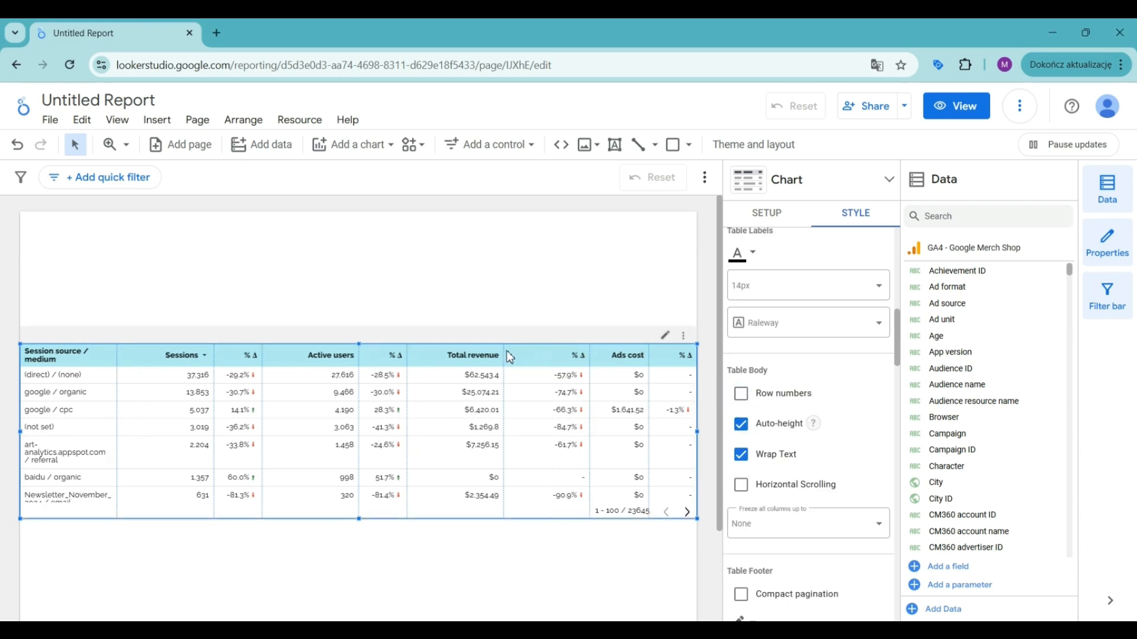
left_click_drag(503, 358, 532, 358)
left_click_drag(465, 356, 212, 358)
left_click_drag(697, 432, 690, 432)
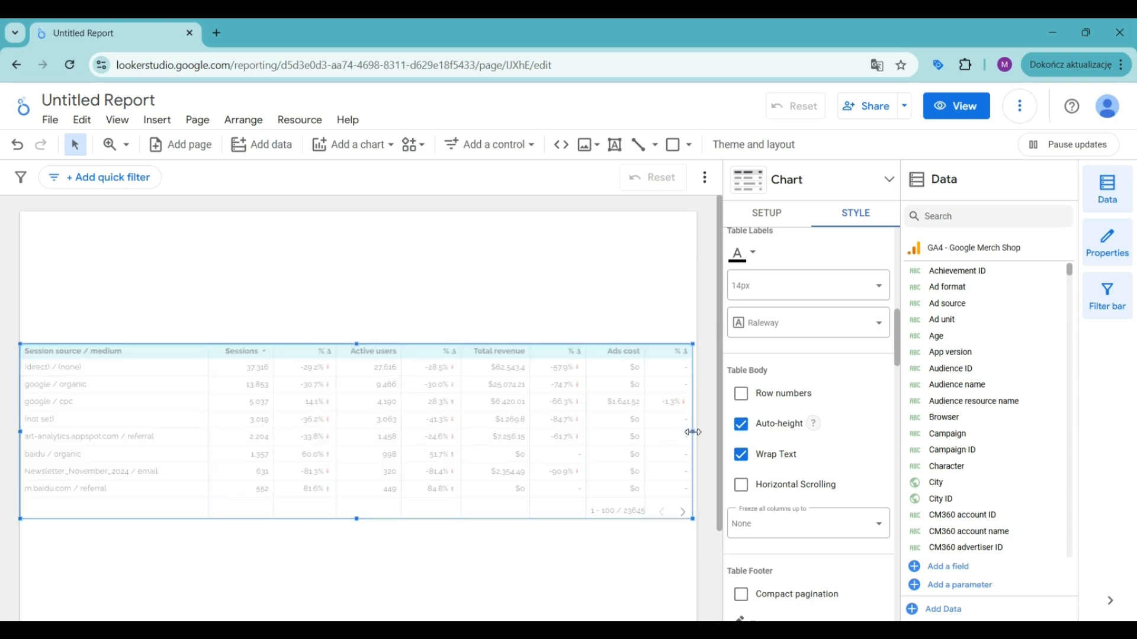
left_click(556, 290)
left_click_drag(432, 406, 436, 403)
left_click(311, 278)
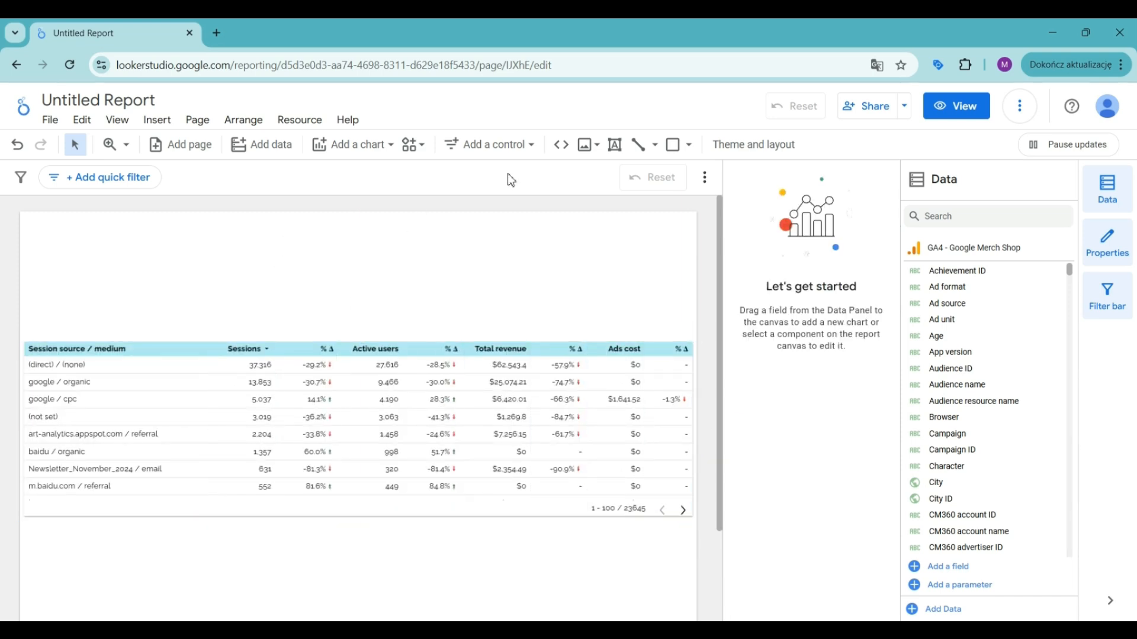
Step: Add a text box above the table reading "Total Data per source / medium"
left_click(614, 145)
left_click(30, 303)
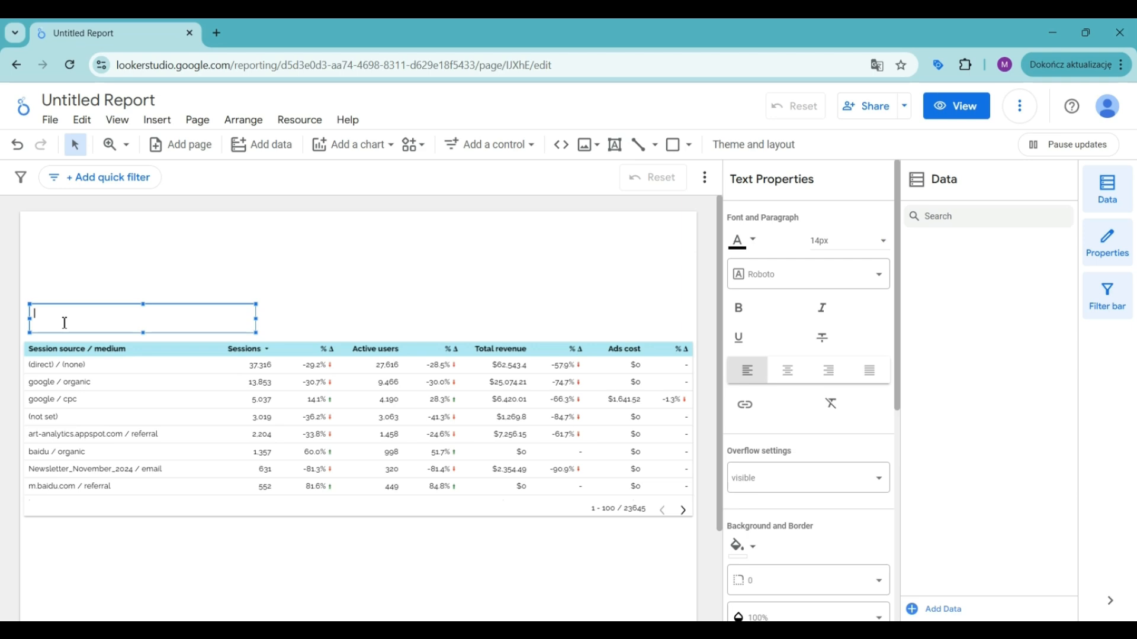
type("Total Data per source / medium")
Step: Increase the font size of the whole title text above the table
key("ctrl+a")
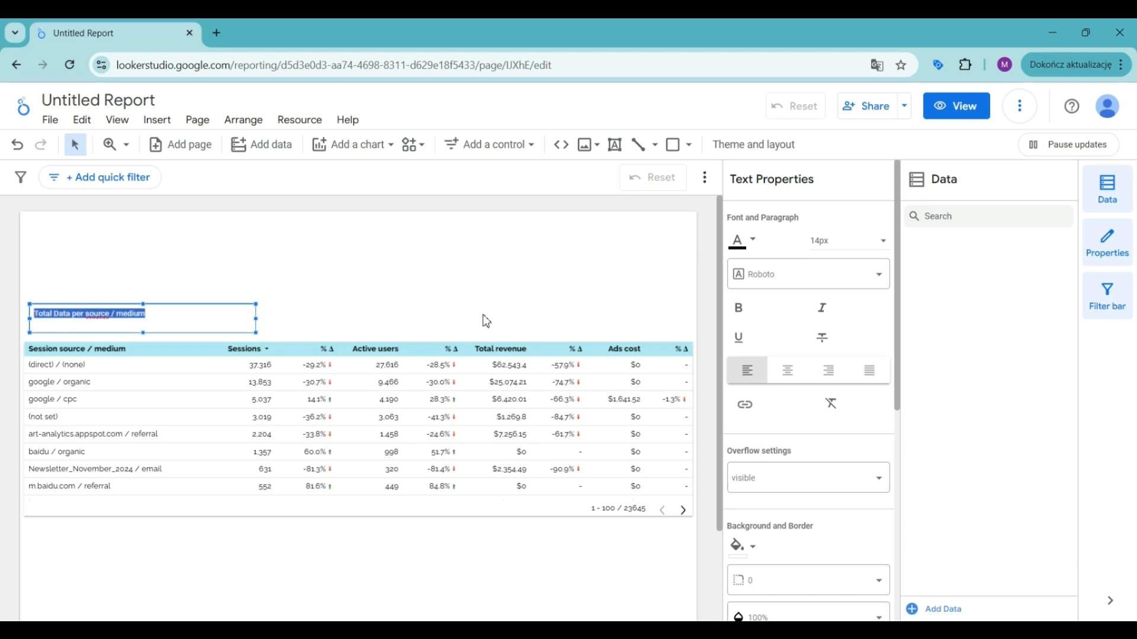
left_click(829, 243)
left_click(830, 345)
Step: Add a border shadow to the title's text box and narrow the box to fit its text
scroll(782, 408, "down", 6)
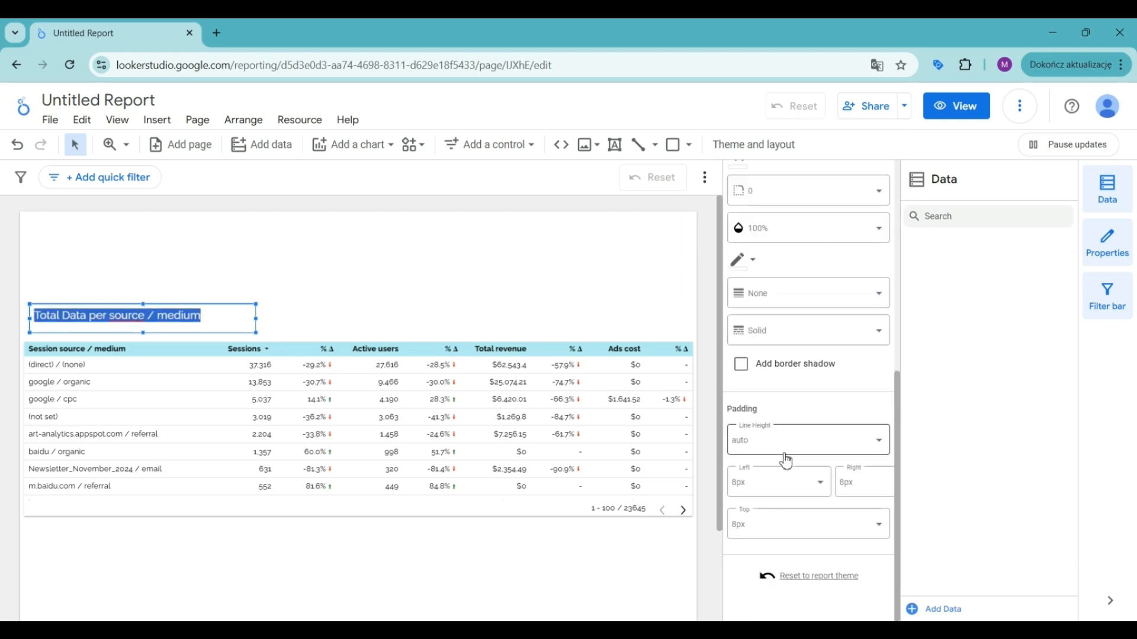
left_click(741, 364)
left_click_drag(257, 319, 222, 319)
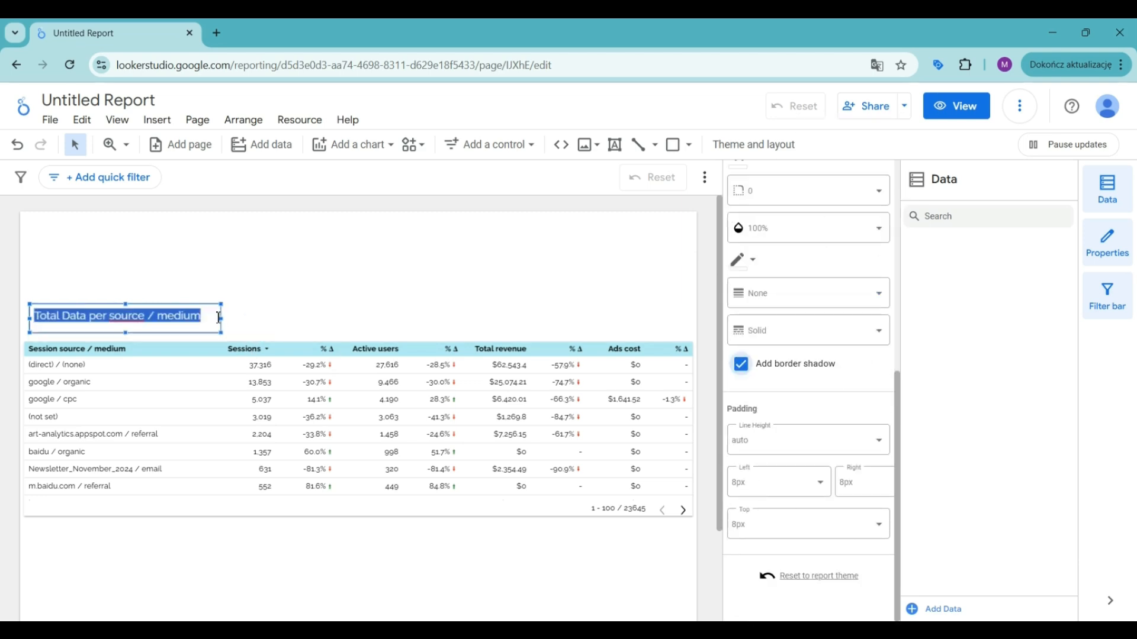
Step: Change the word "Data" in the title to lowercase so it reads "Total data per source / medium"
left_click(71, 315)
key("BackSpace")
type("d")
left_click(247, 283)
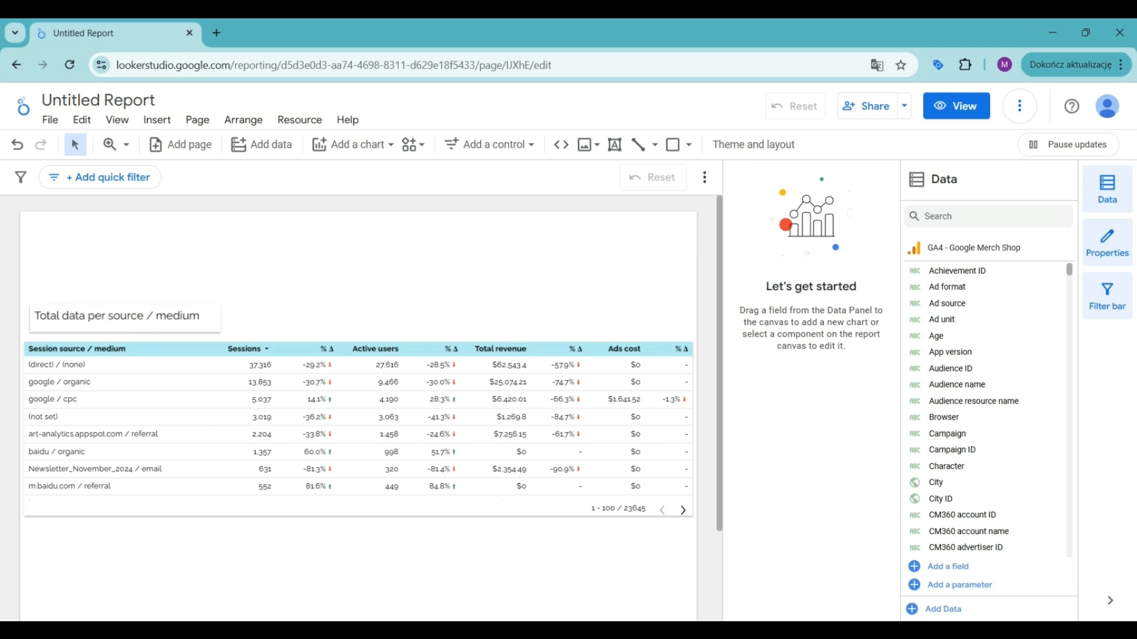
Step: Show a summary row in the source / medium table
left_click(355, 392)
scroll(817, 487, "down", 5)
left_click(788, 402)
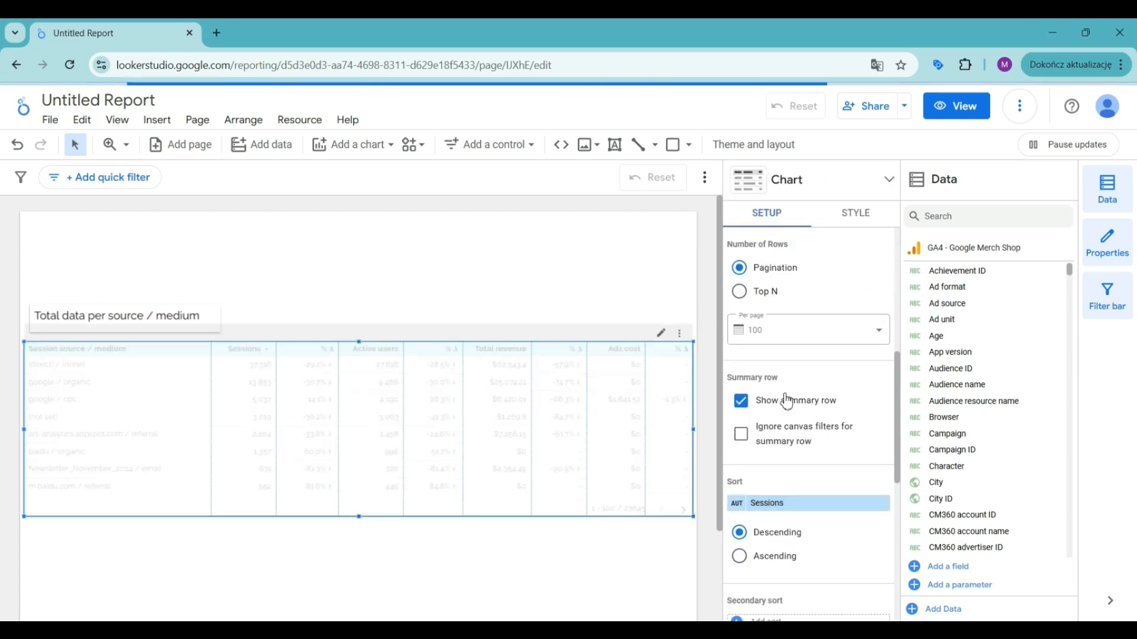
Step: Set Total revenue as the primary sort field of the source / medium table, keeping descending order
scroll(787, 391, "up", 1)
scroll(775, 373, "down", 4)
left_click(773, 356)
type("reven")
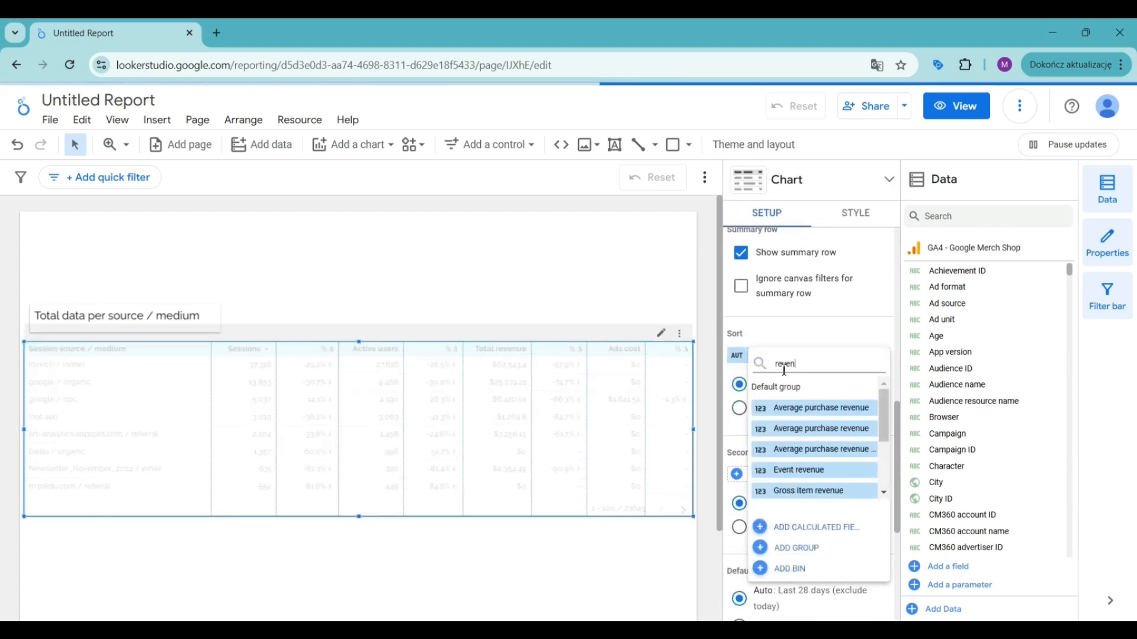
scroll(811, 450, "down", 2)
left_click(804, 484)
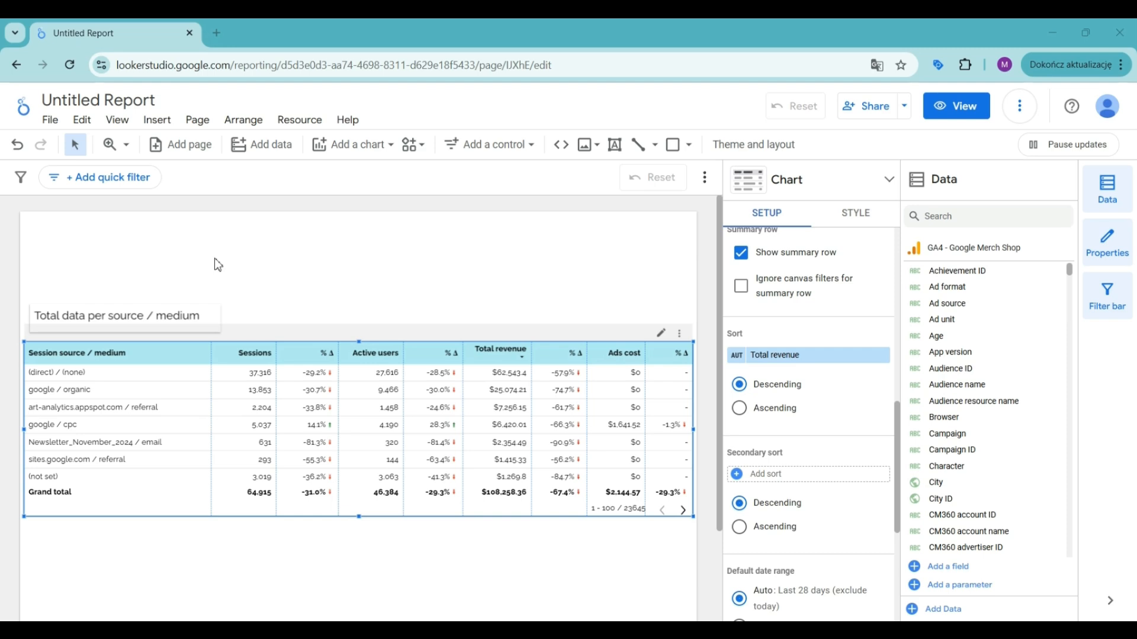
Step: Look through the full range of chart types available to add to the report
left_click(364, 153)
left_click(363, 157)
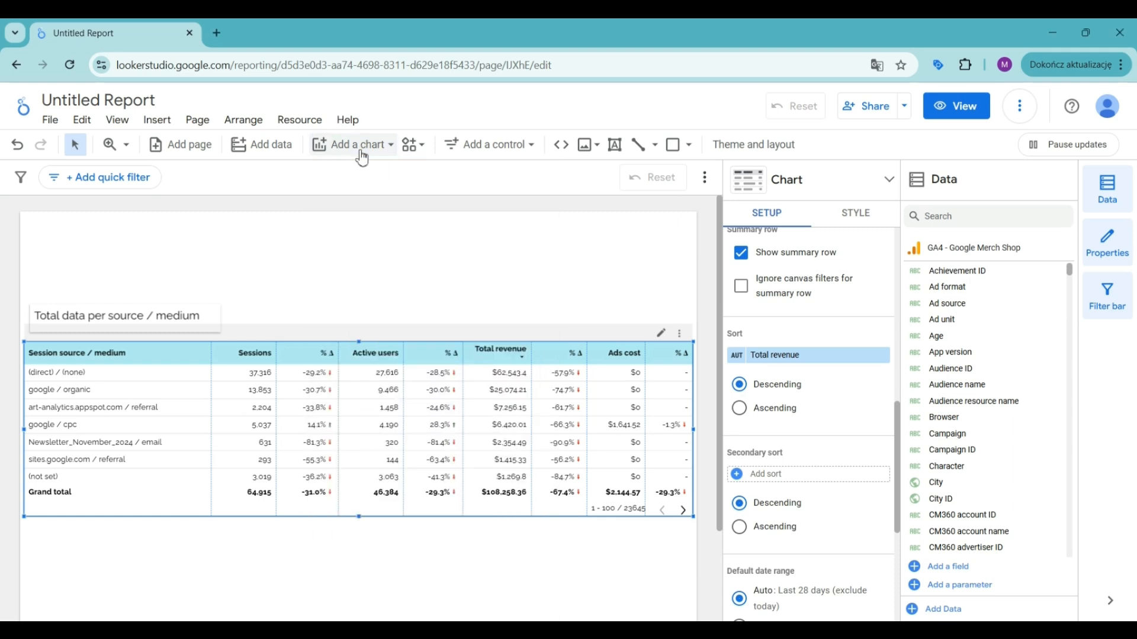
left_click(362, 158)
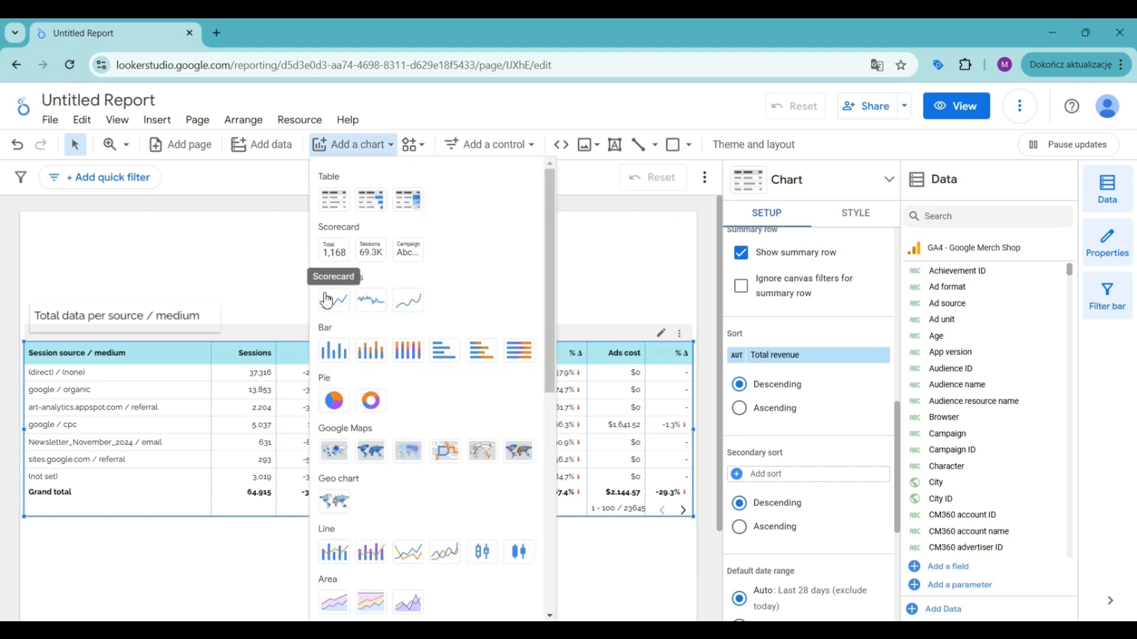
scroll(472, 290, "down", 8)
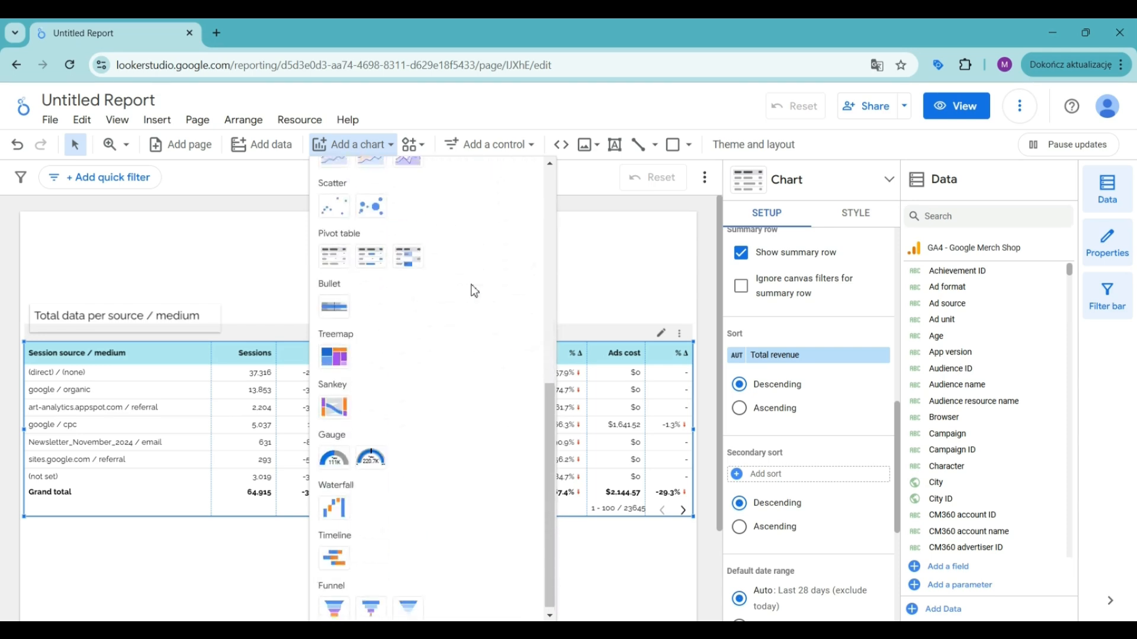
scroll(474, 290, "up", 8)
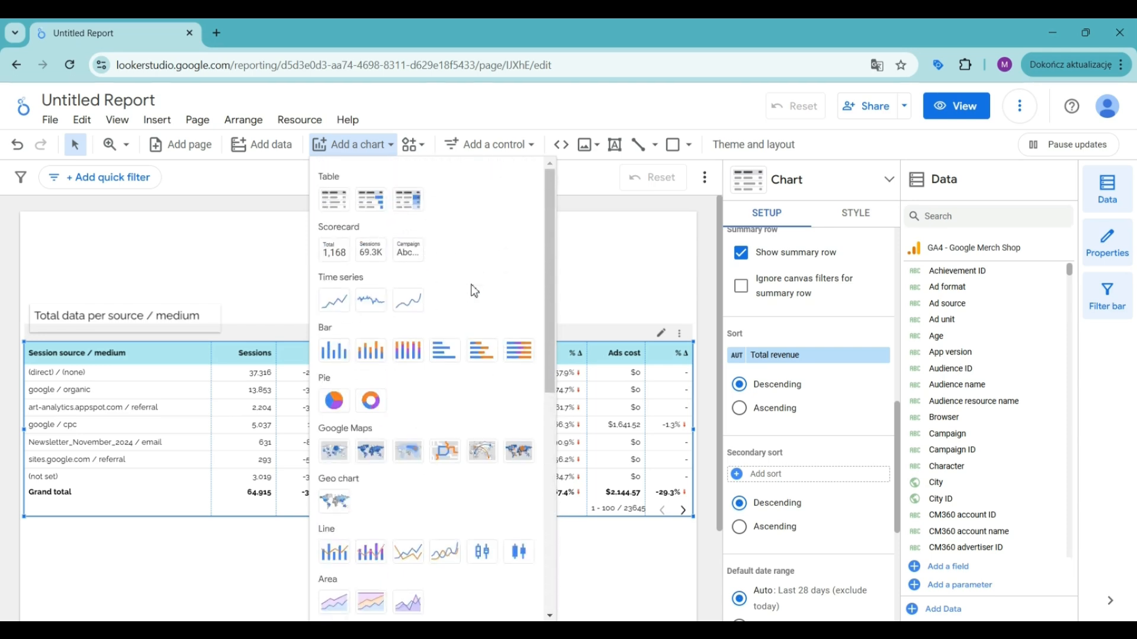